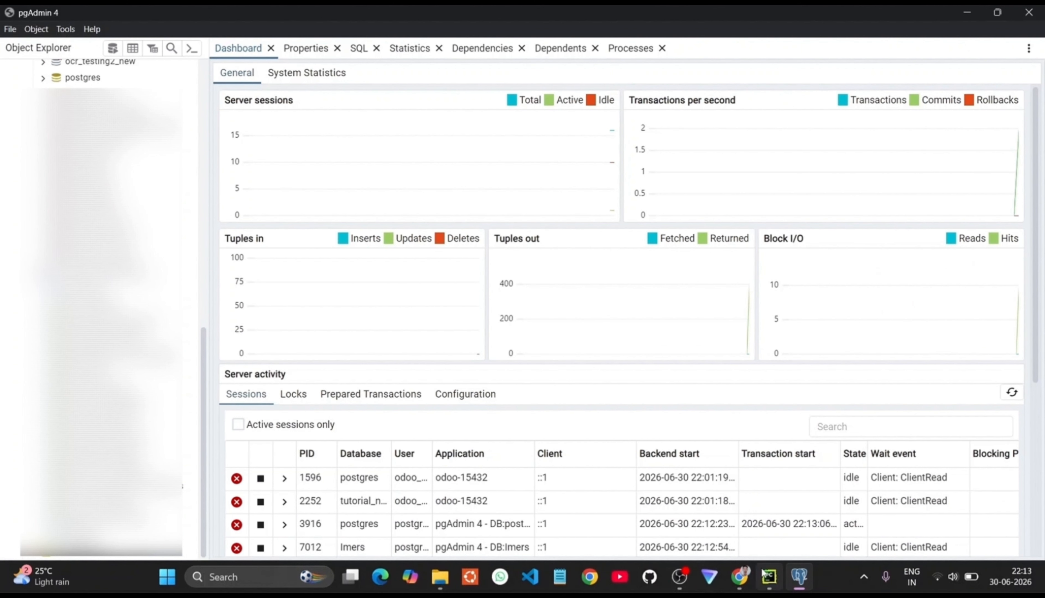
Step: Select the tutorial_new_db database in pgAdmin 4 and open its context menu
click(766, 575)
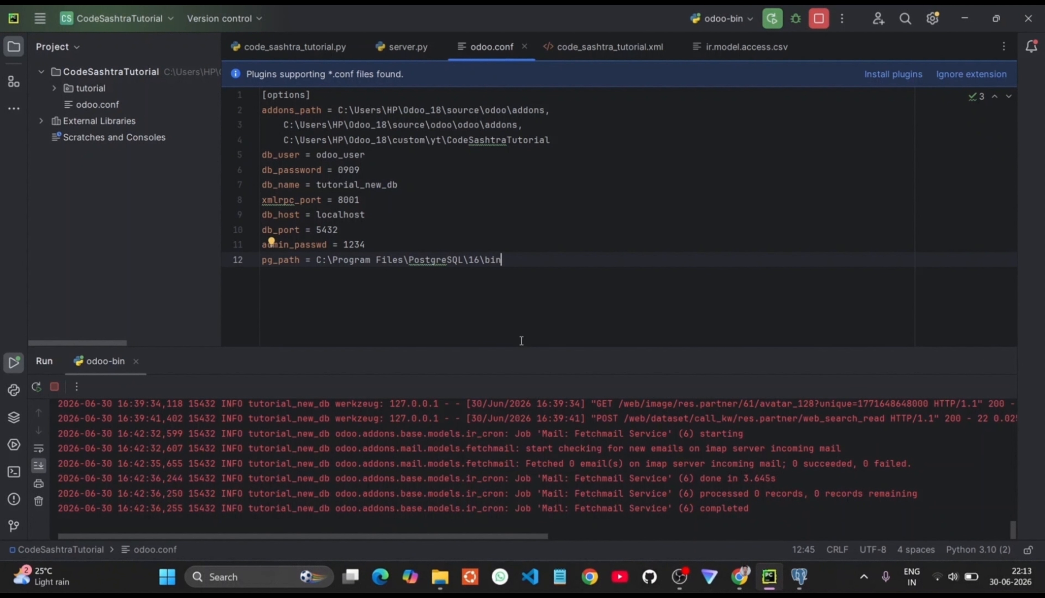
mouse_move(739, 575)
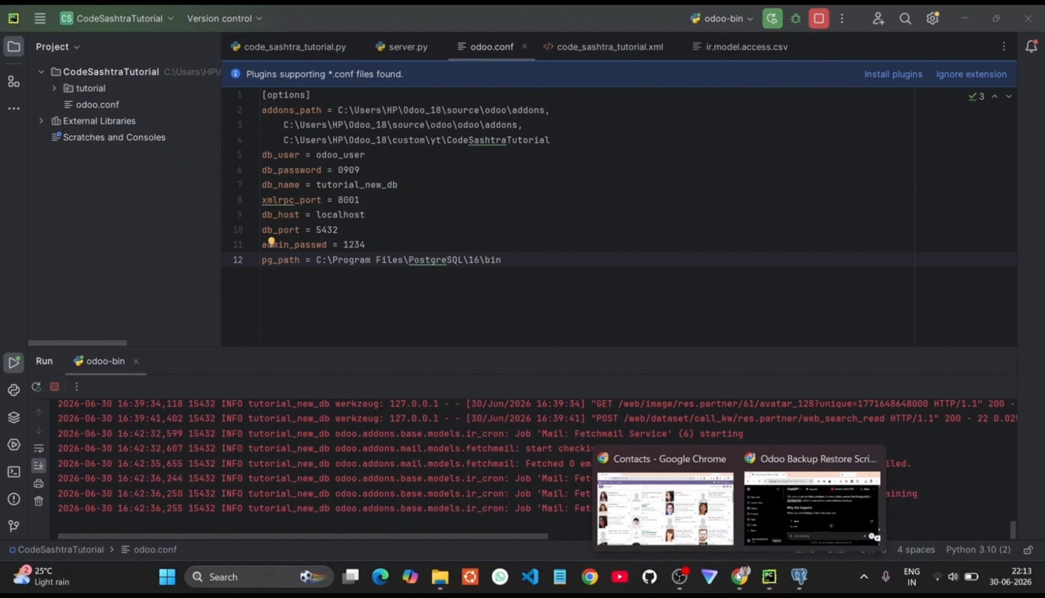
click(799, 575)
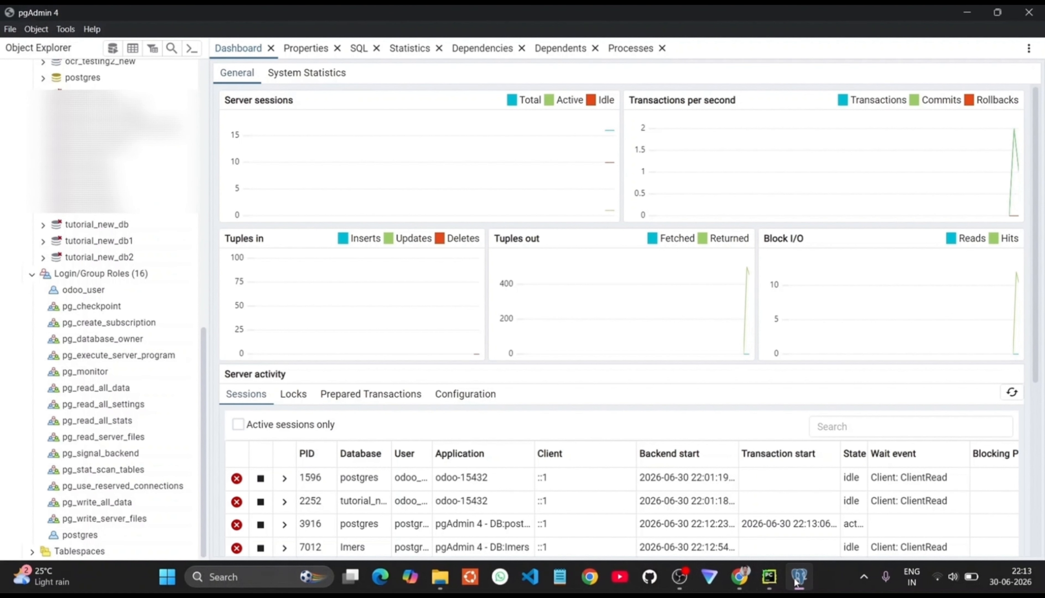
click(105, 229)
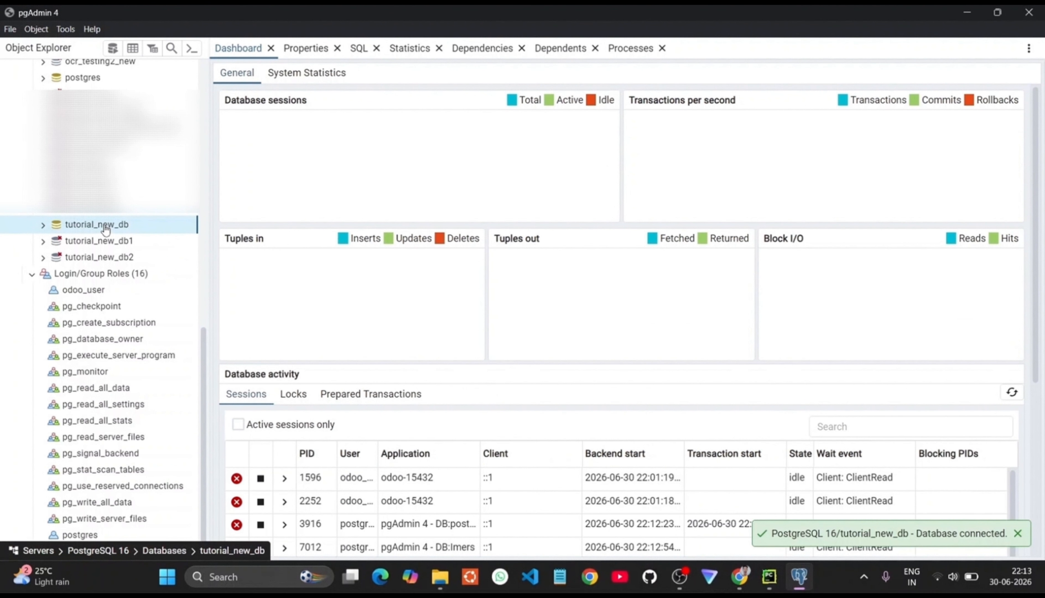
right_click(85, 229)
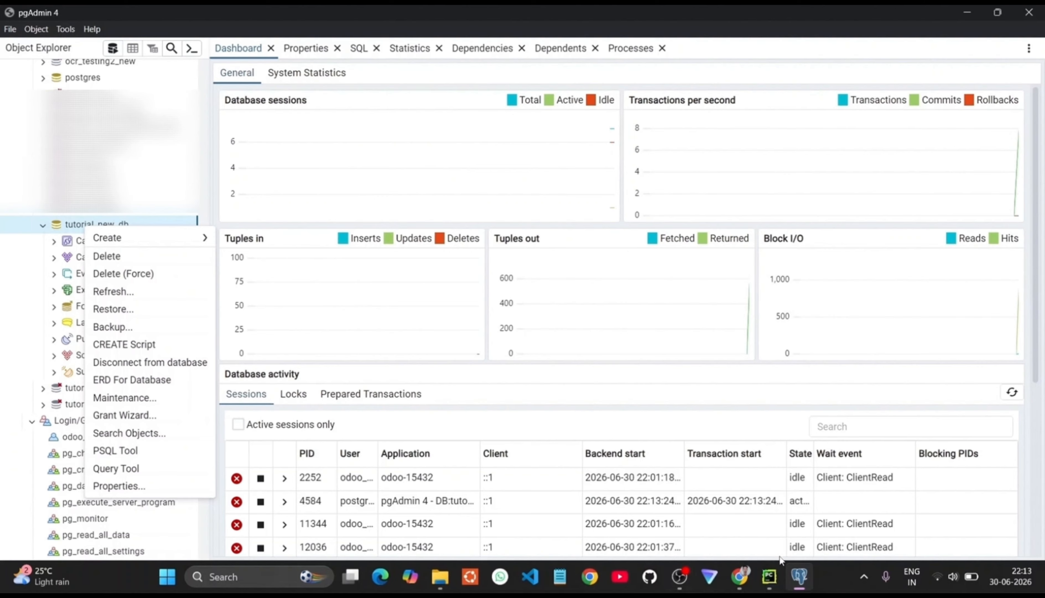
Step: Stop the running Odoo server in PyCharm, then choose Delete for tutorial_new_db in pgAdmin
click(769, 576)
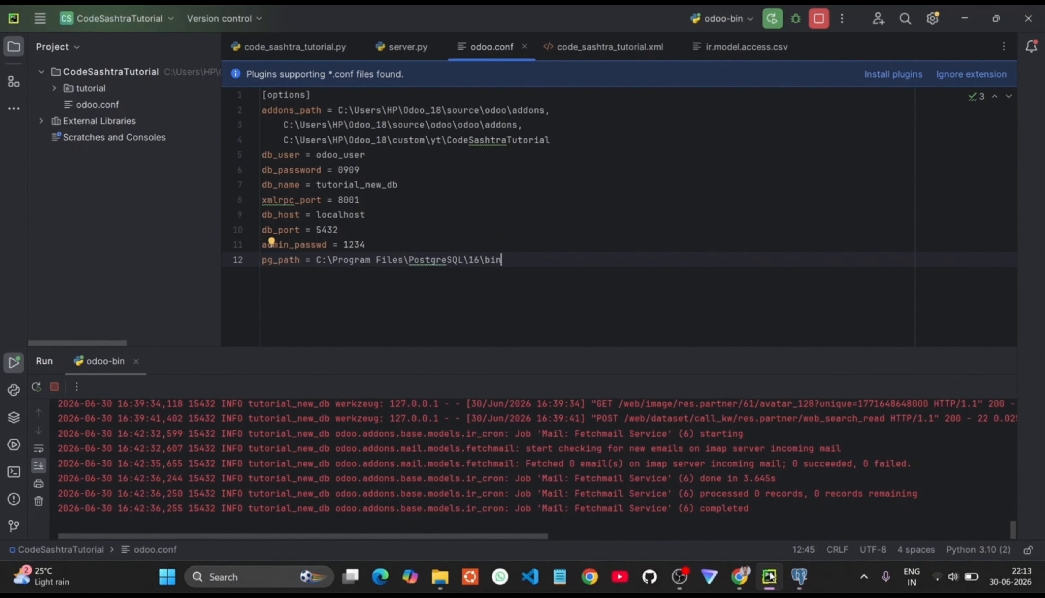
click(815, 28)
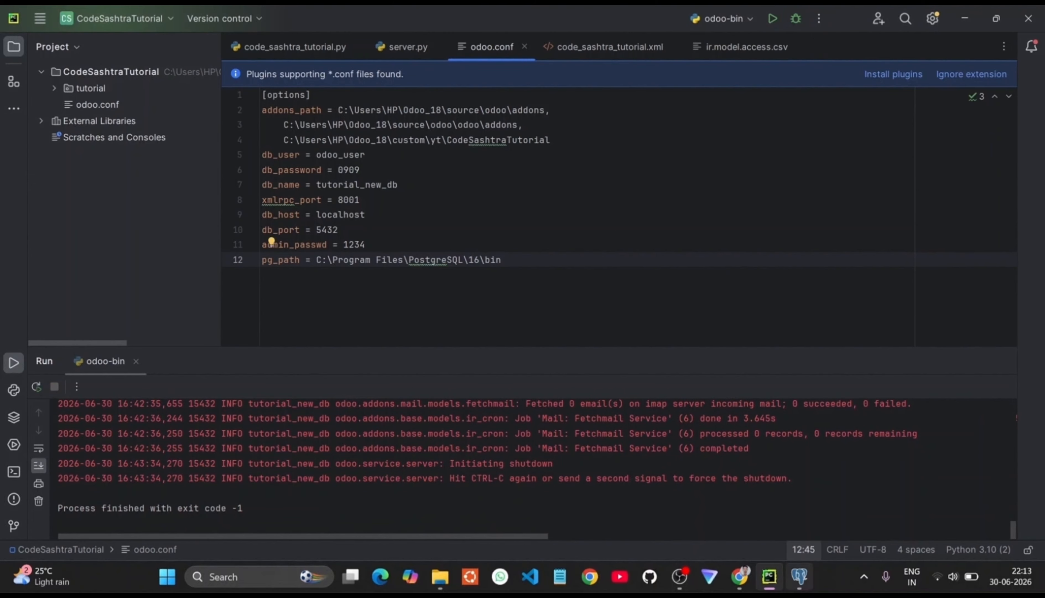
click(798, 579)
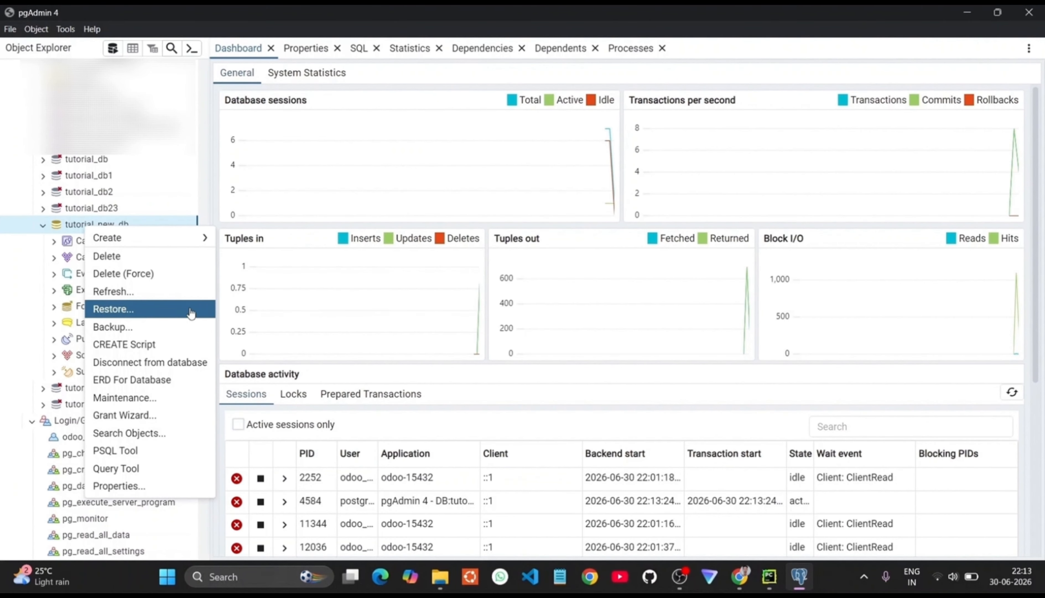
click(124, 255)
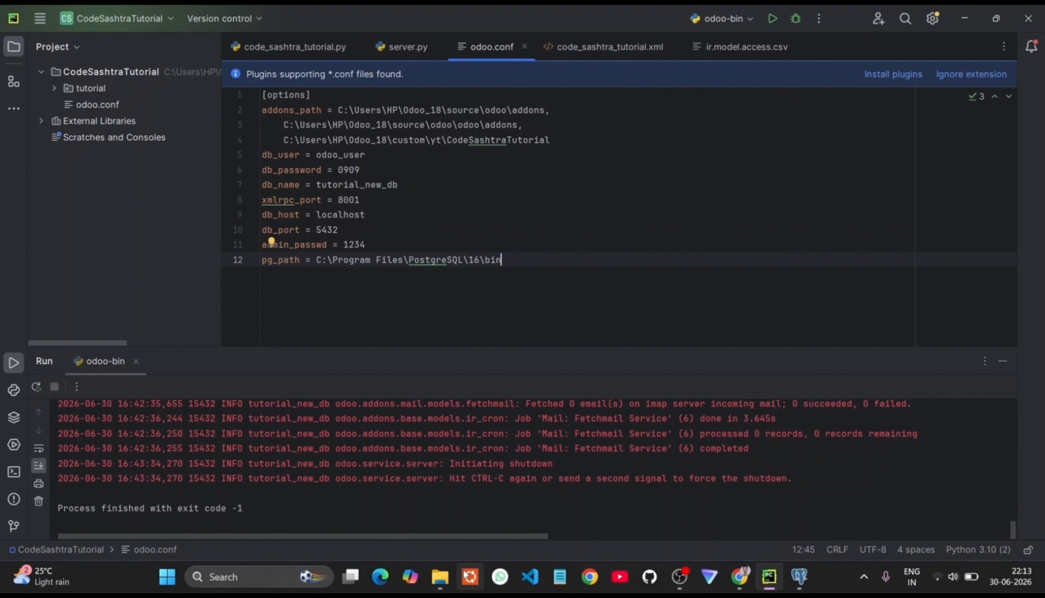
click(441, 577)
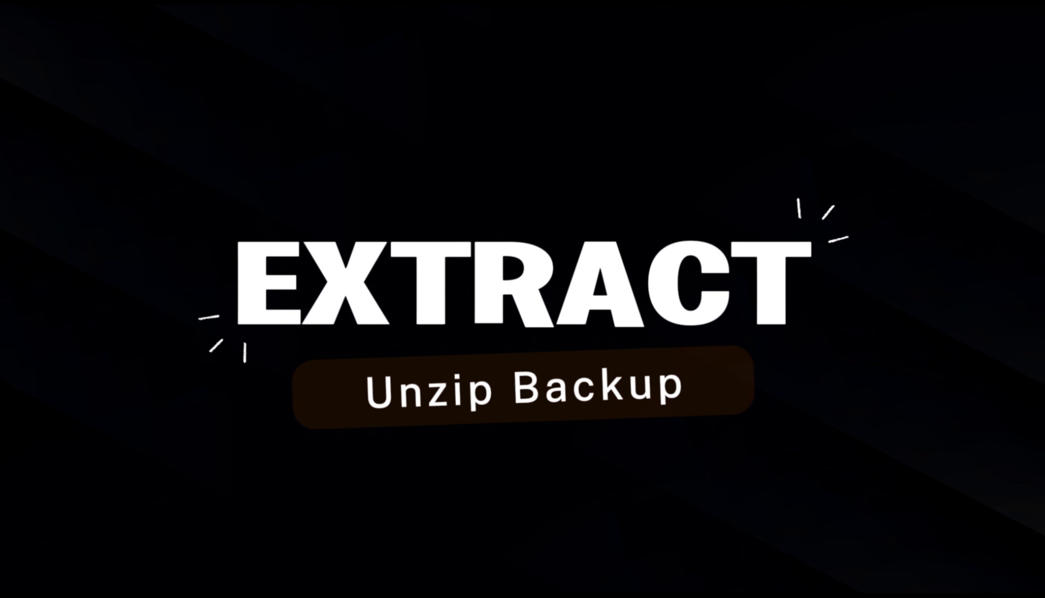
Step: Copy the newest tutorial_new_db_2026-06-30_16-37-44 backup zip from Downloads into Odoo_18
click(162, 144)
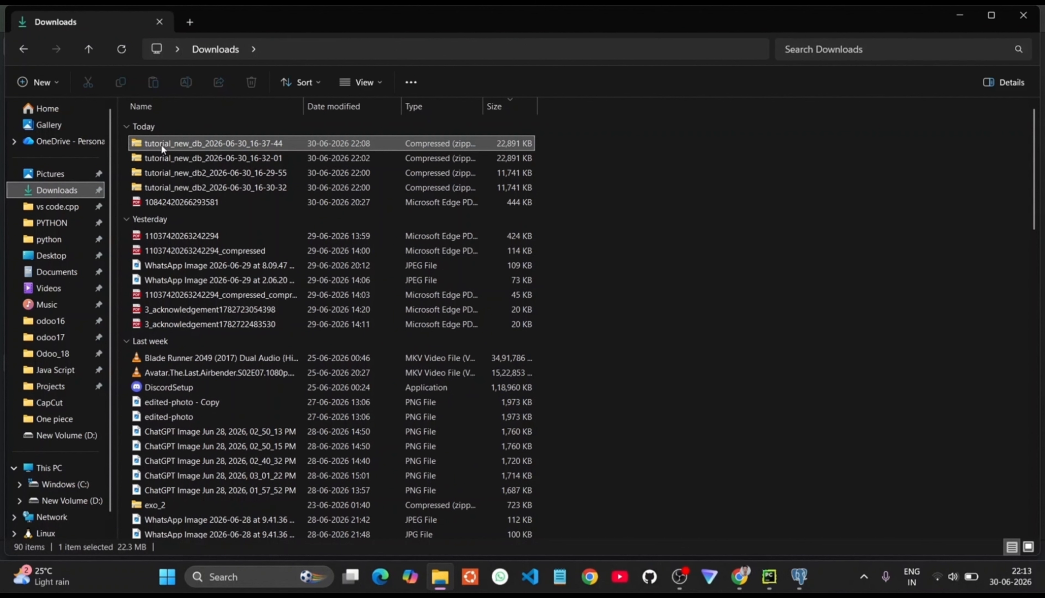
right_click(161, 143)
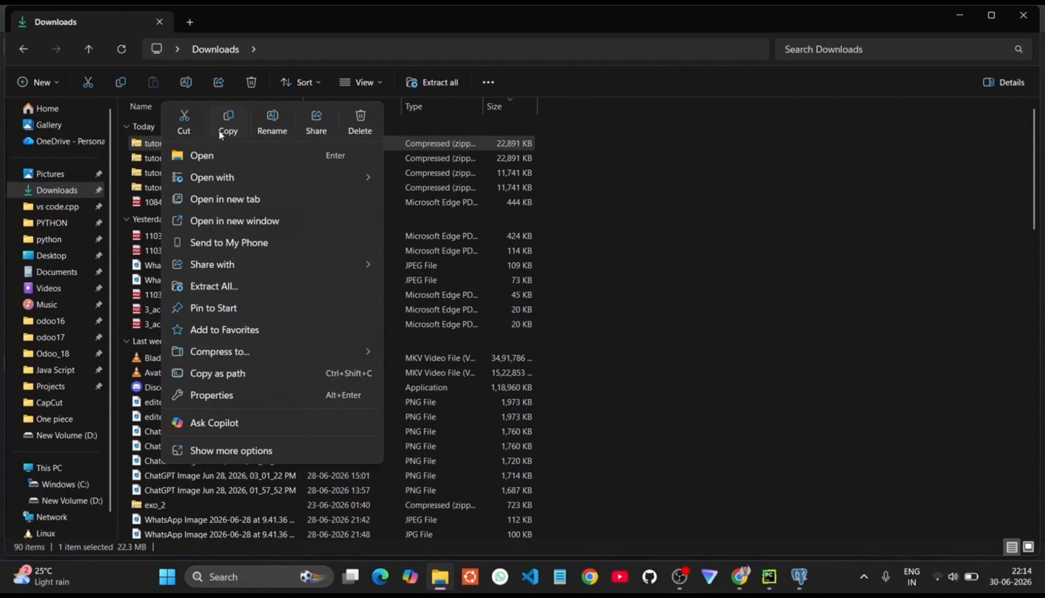
click(226, 124)
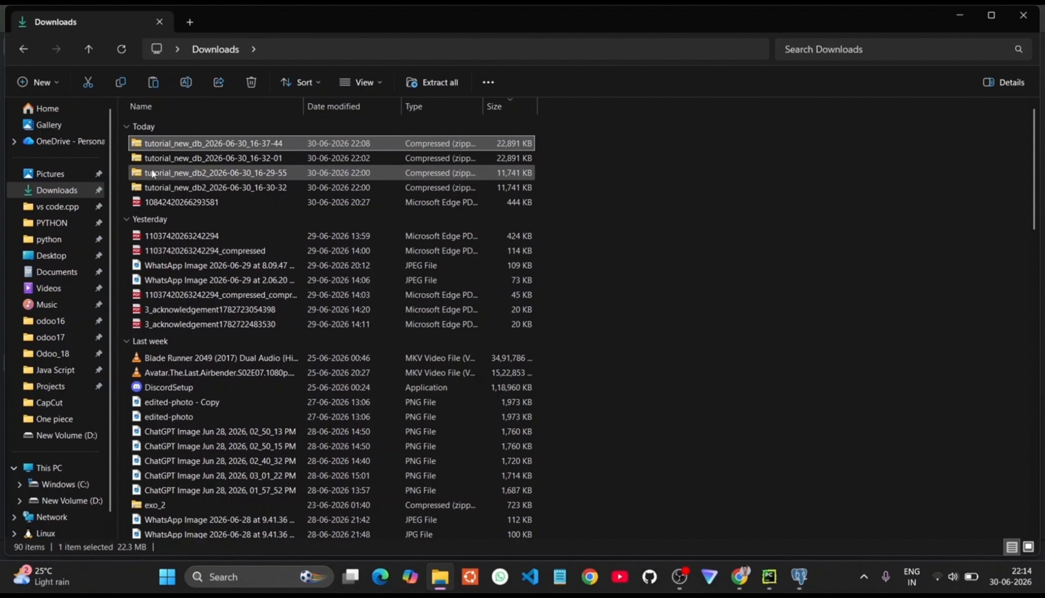
click(53, 355)
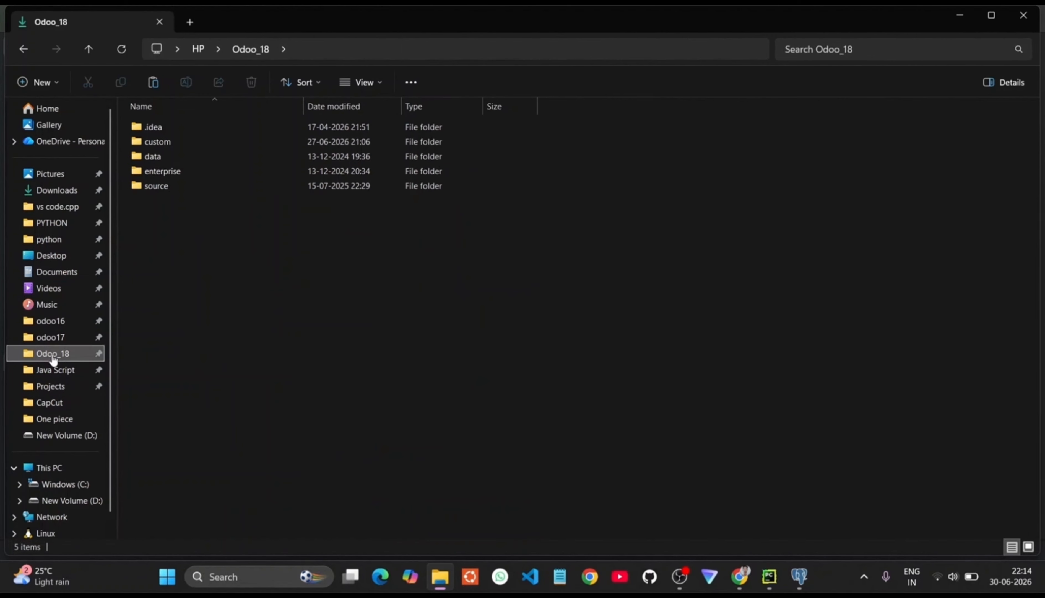
key(ctrl+v)
Step: Extract the zip in Odoo_18 and open its filestore folder
right_click(235, 202)
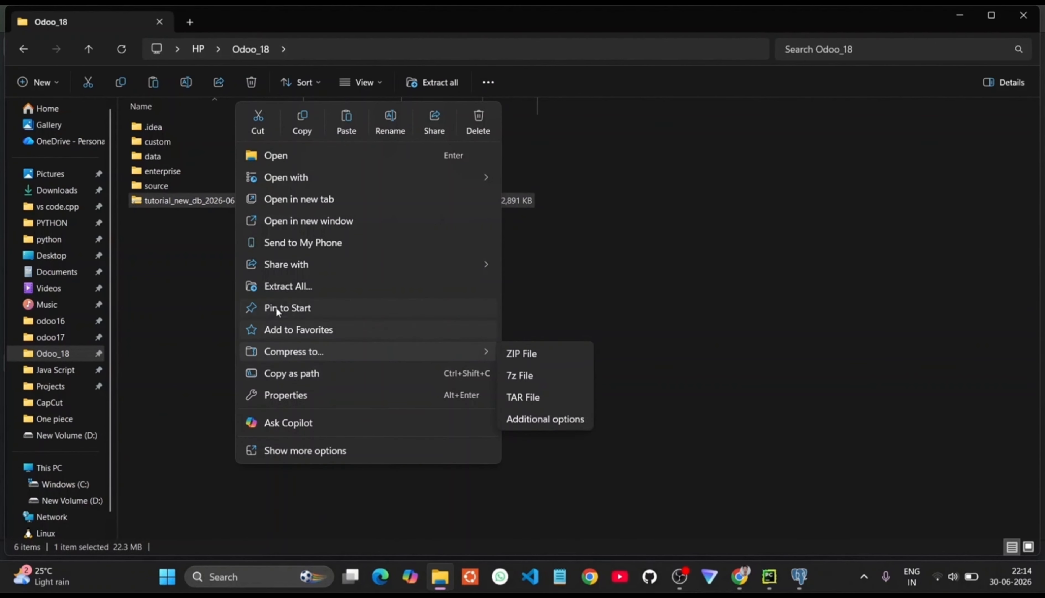
click(272, 287)
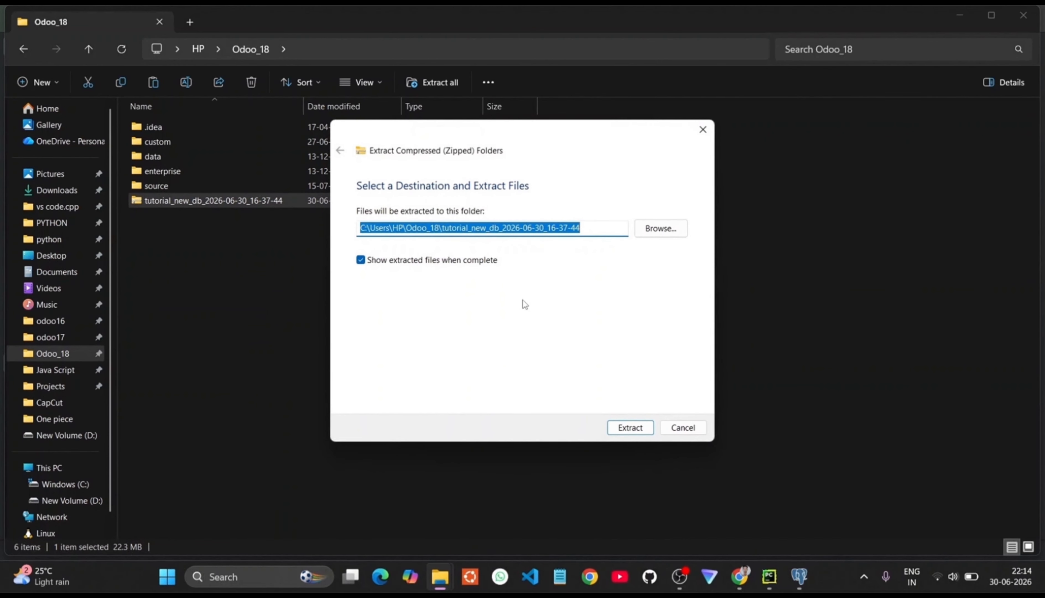
click(634, 432)
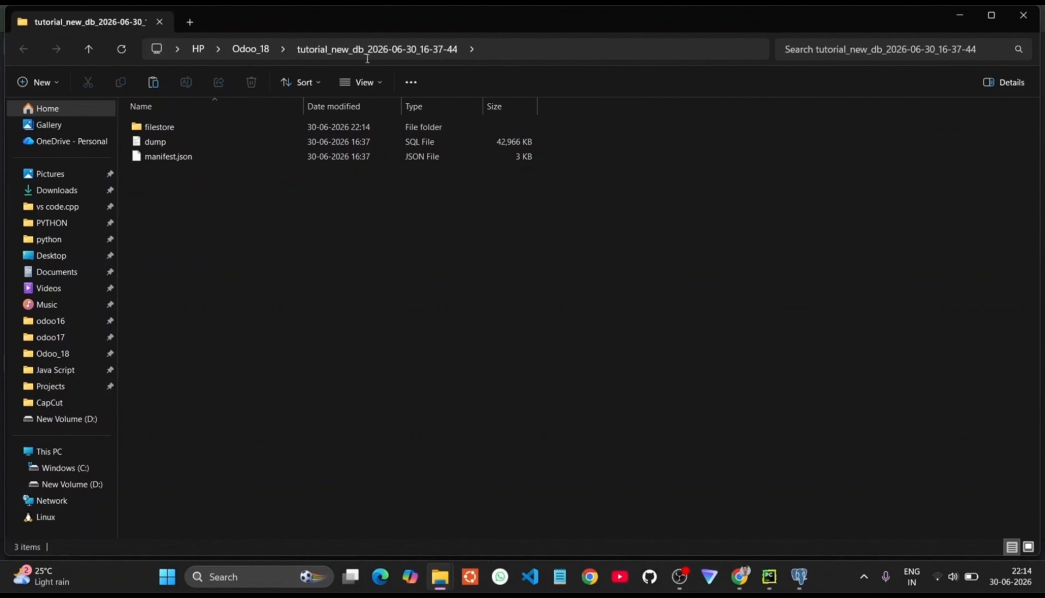
click(1032, 15)
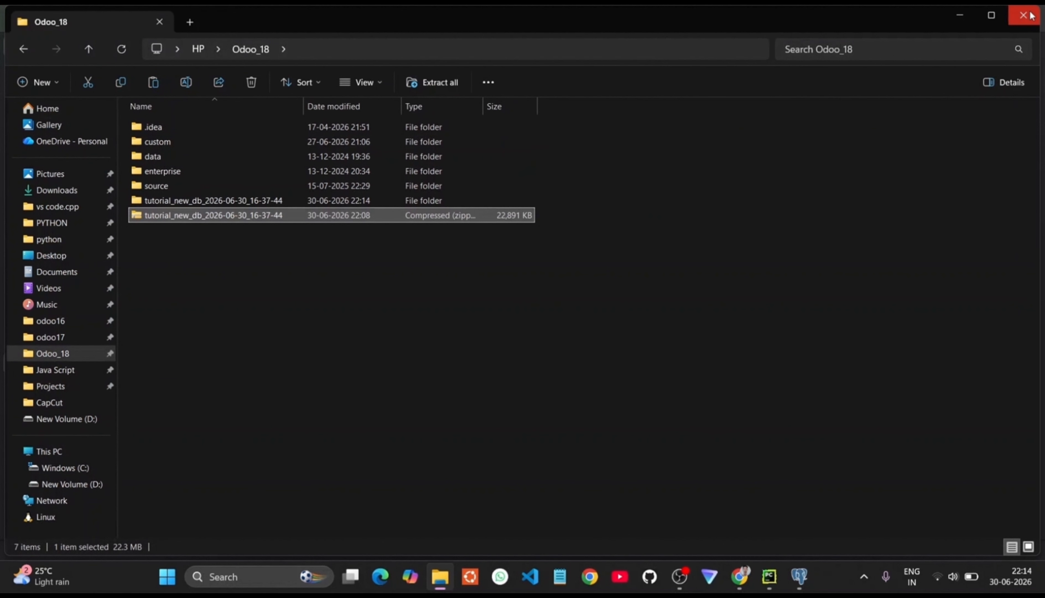
double_click(237, 200)
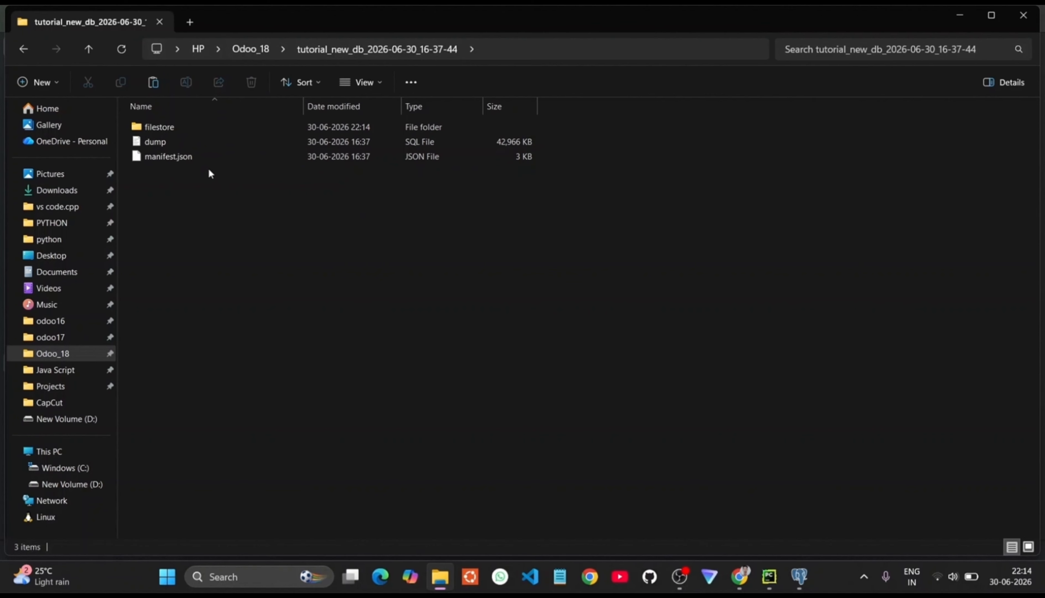
double_click(209, 127)
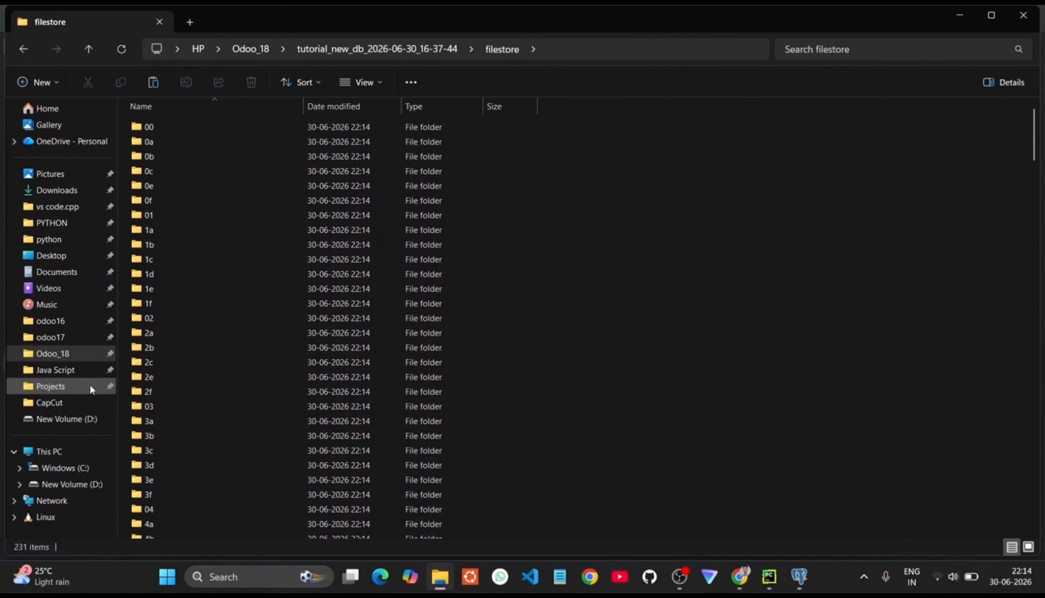
Step: Navigate to C:\Program Files\PostgreSQL\16\bin in File Explorer
click(67, 467)
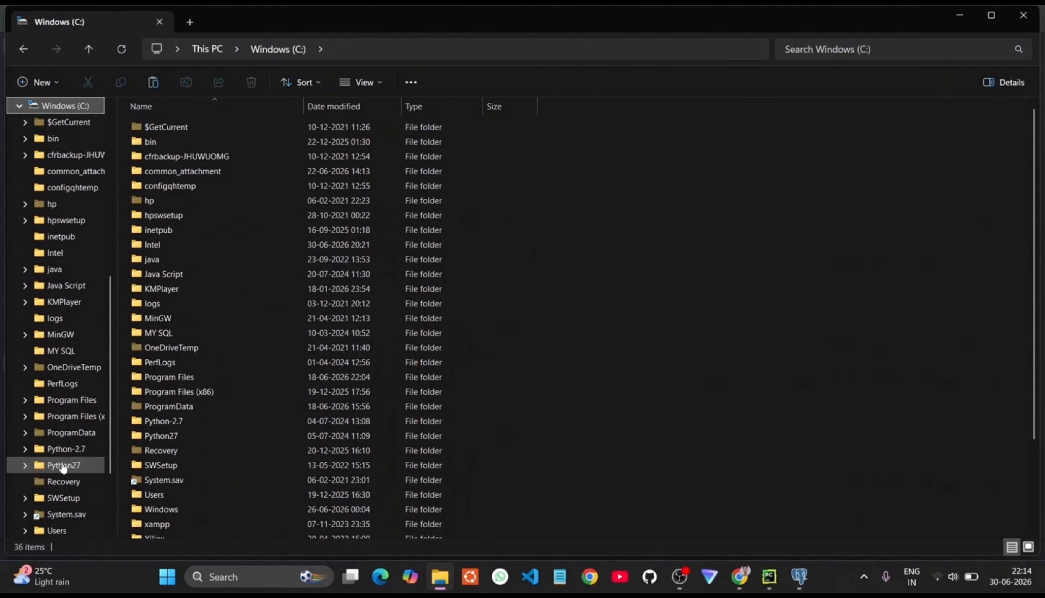
double_click(172, 378)
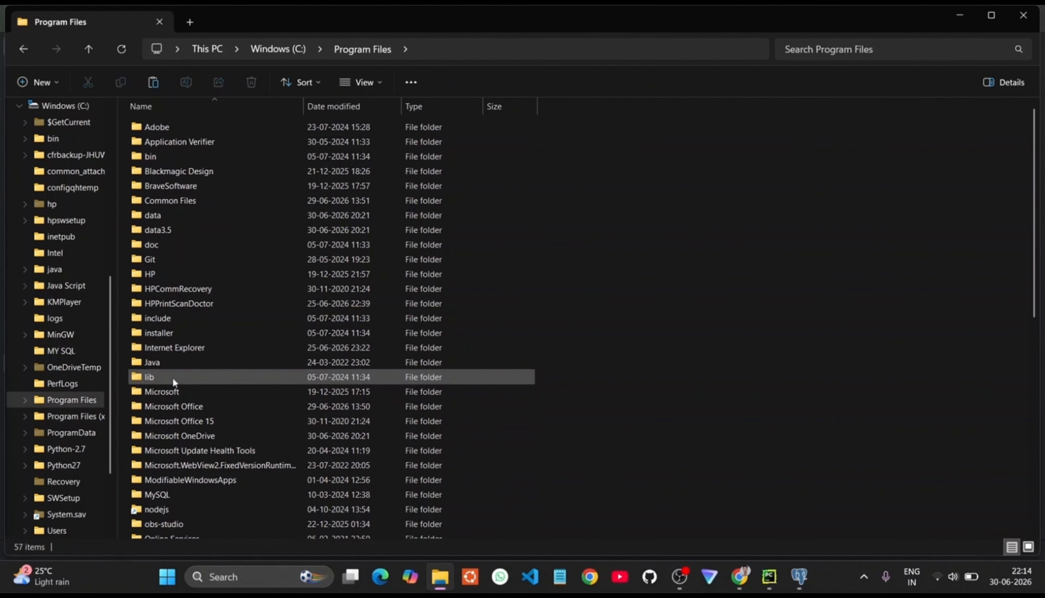
scroll(172, 376, down, 9)
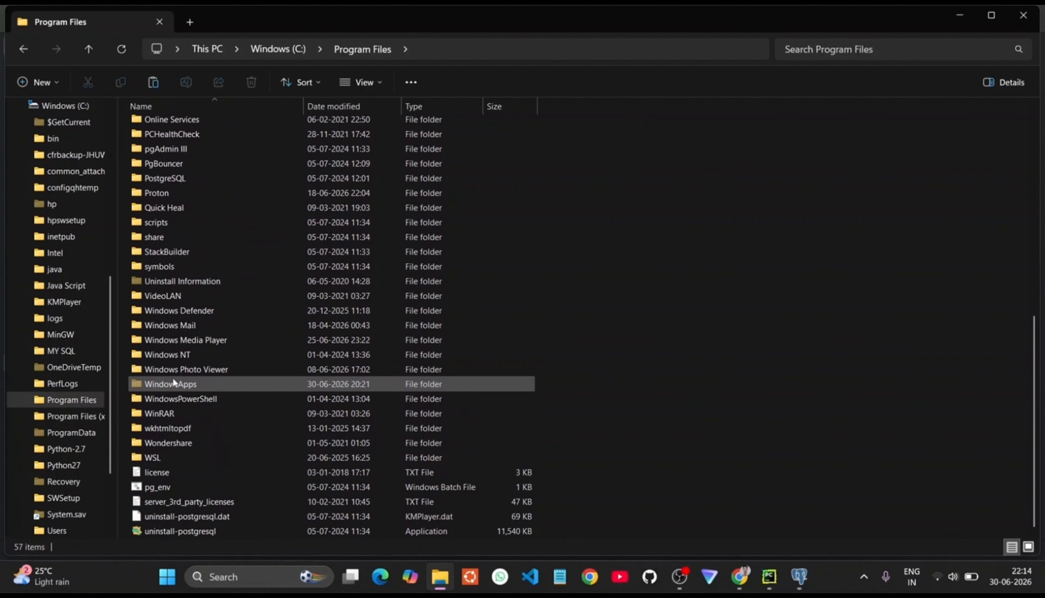
click(163, 179)
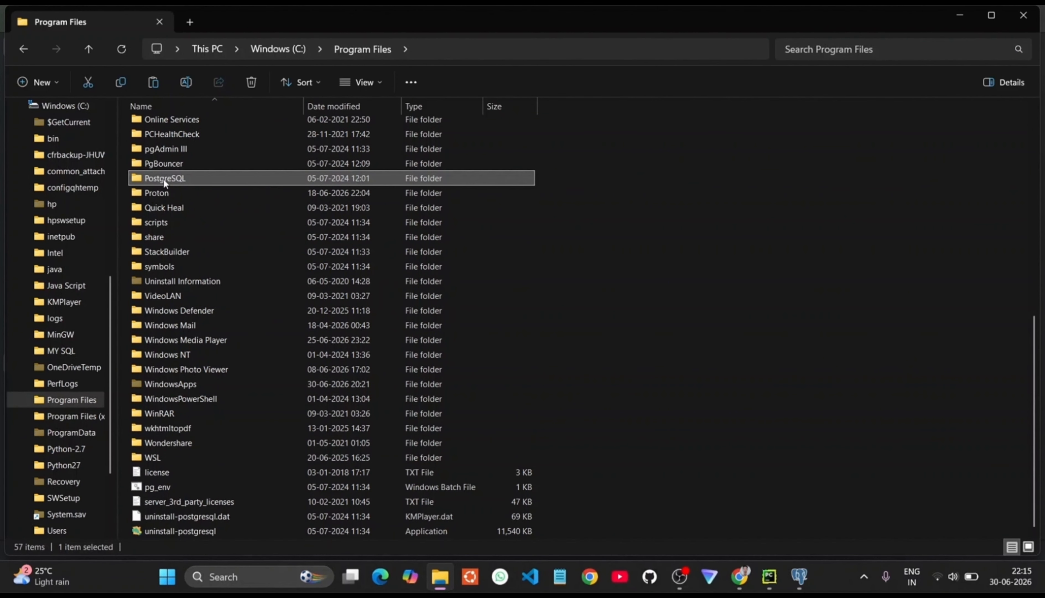
double_click(164, 178)
double_click(189, 142)
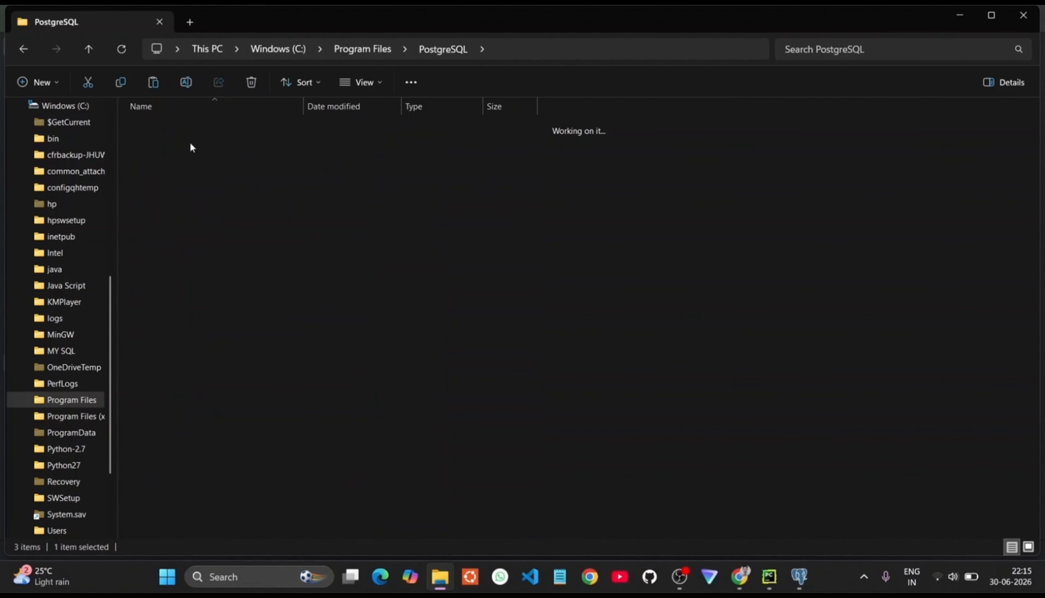
double_click(190, 130)
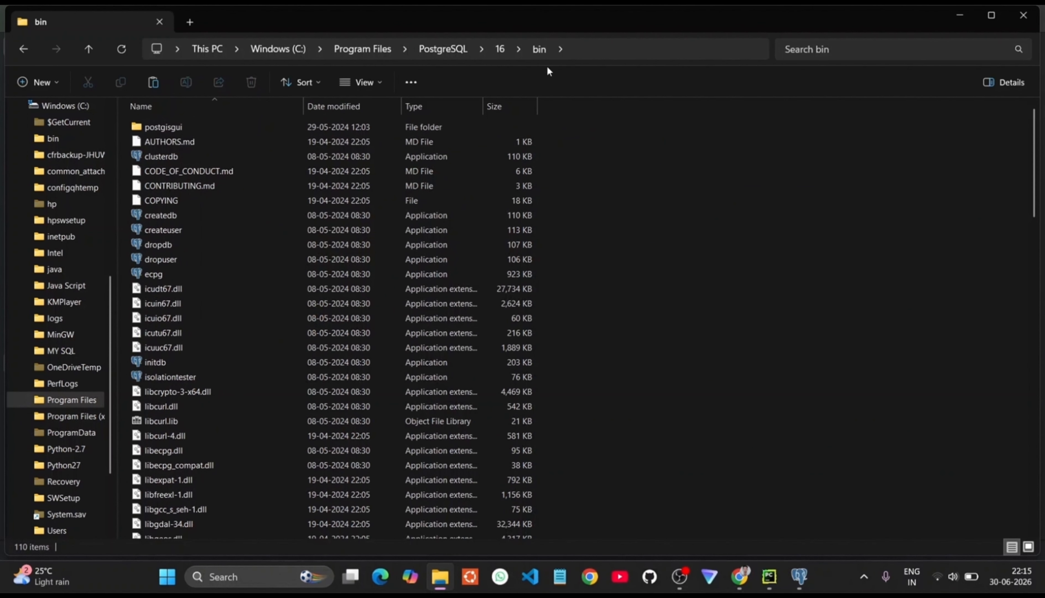
Step: Launch cmd from the bin folder's address bar
click(573, 51)
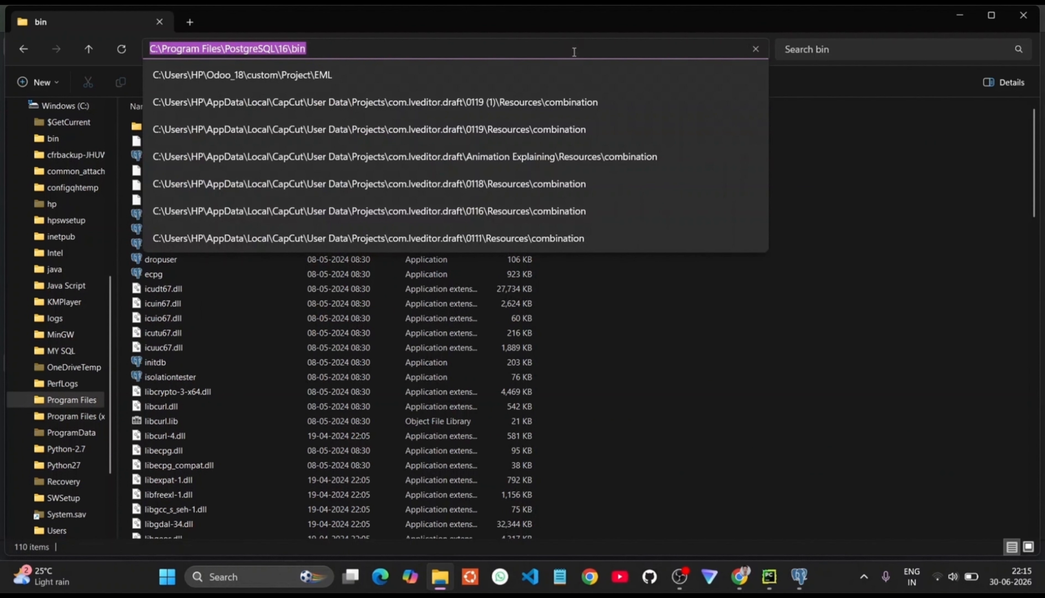
key(BackSpace)
text(cmd)
key(Return)
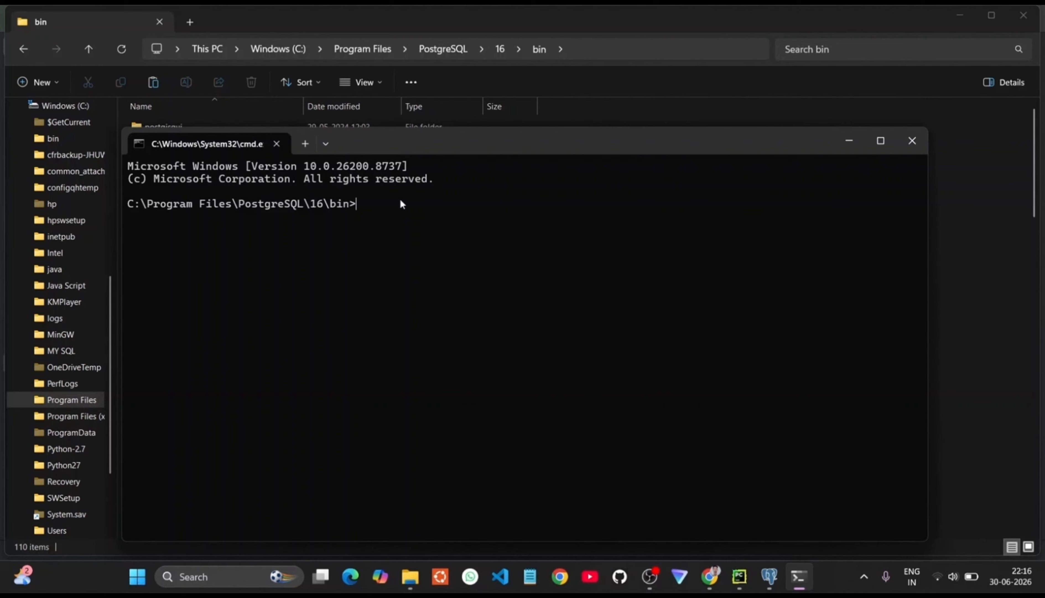
Step: Start the psql command with user odoo_user, copied from odoo.conf, and host localhost
text(psql -U)
click(739, 576)
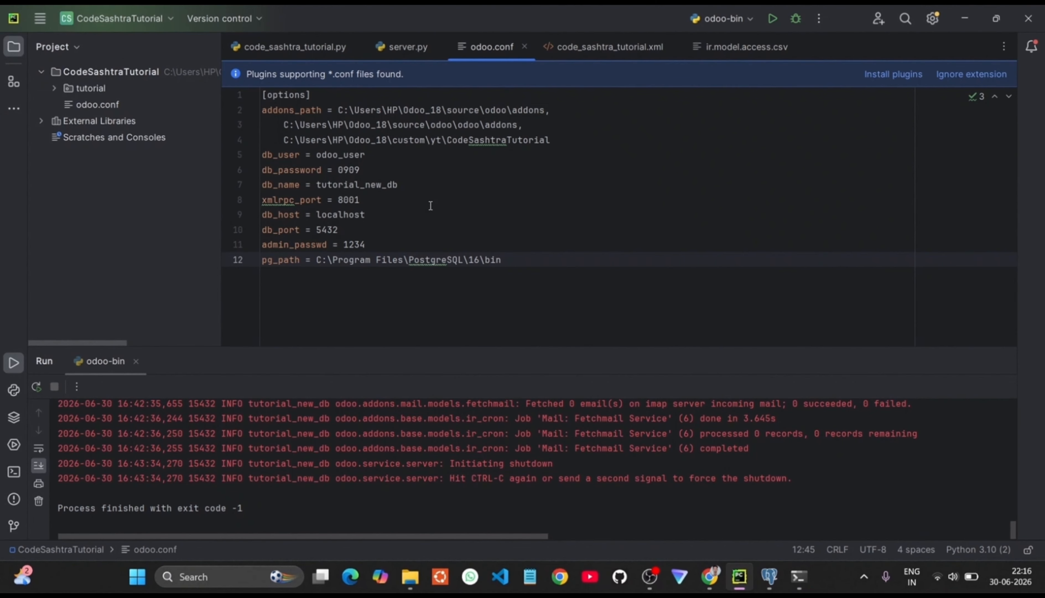
double_click(345, 156)
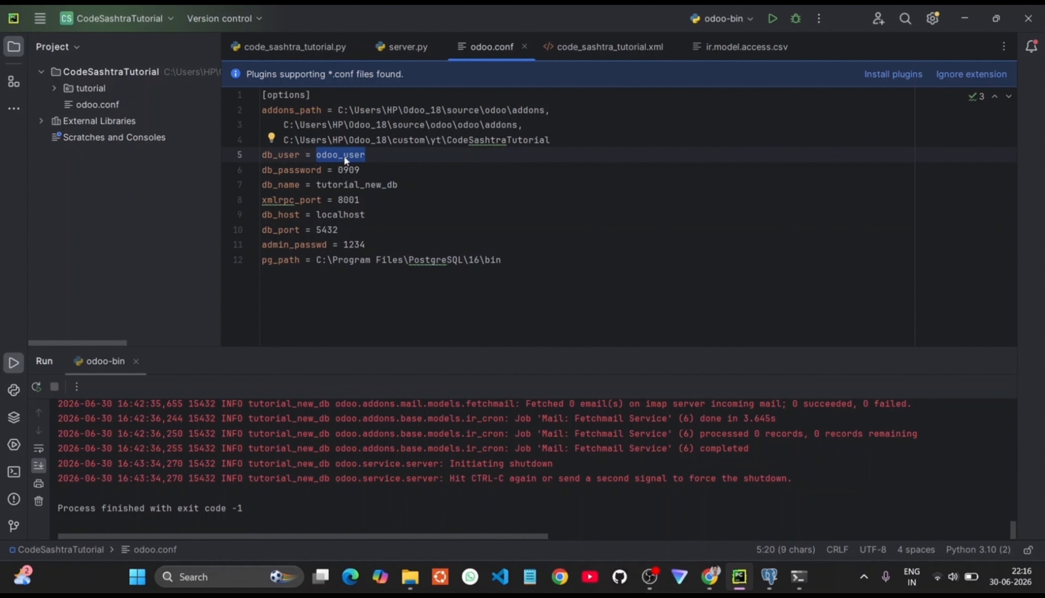
click(799, 576)
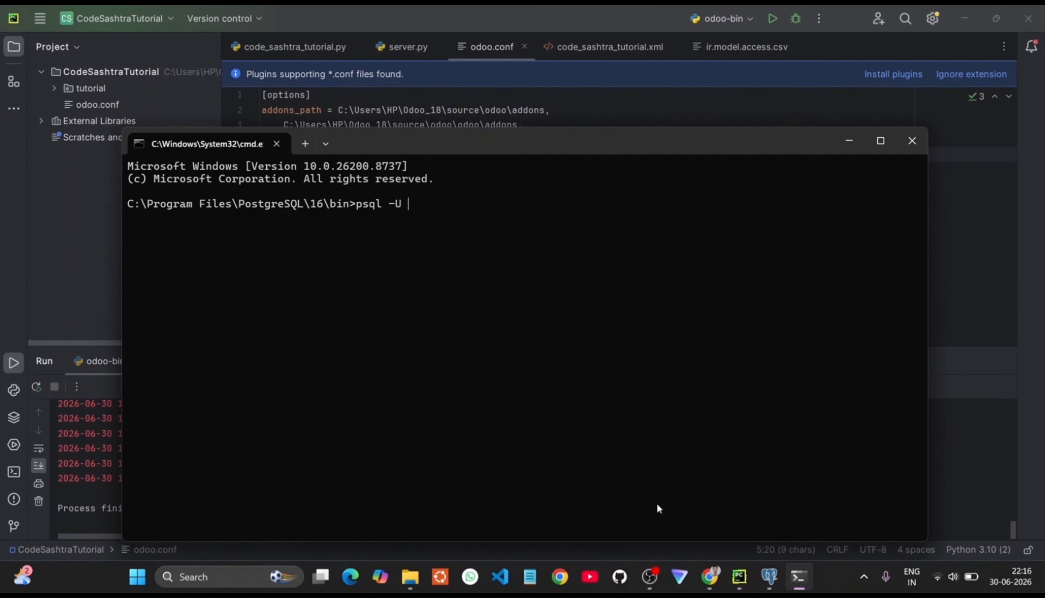
key(ctrl+v)
text(-h localh)
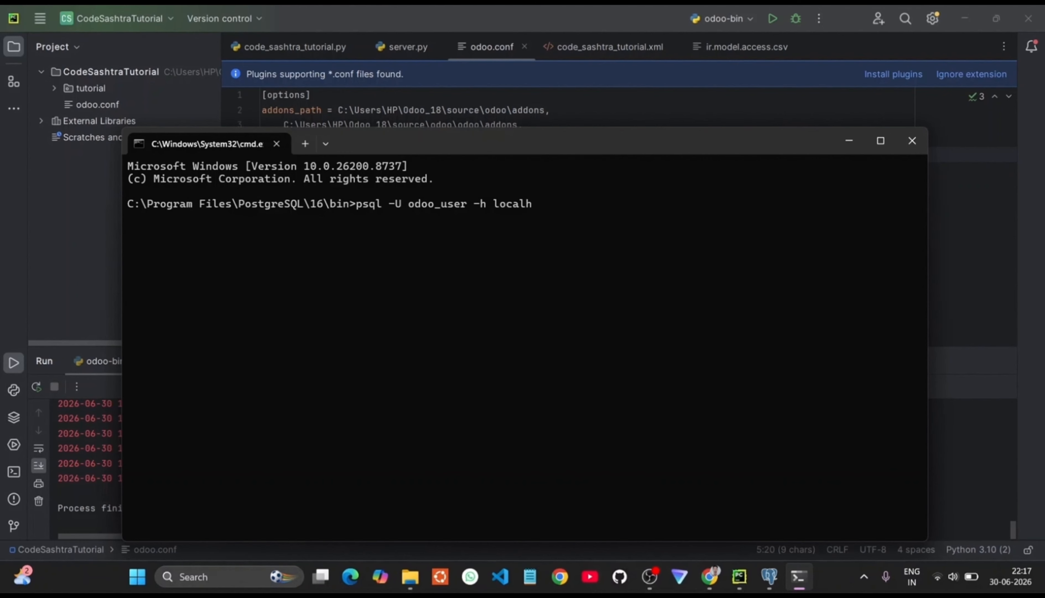
text(ost -d)
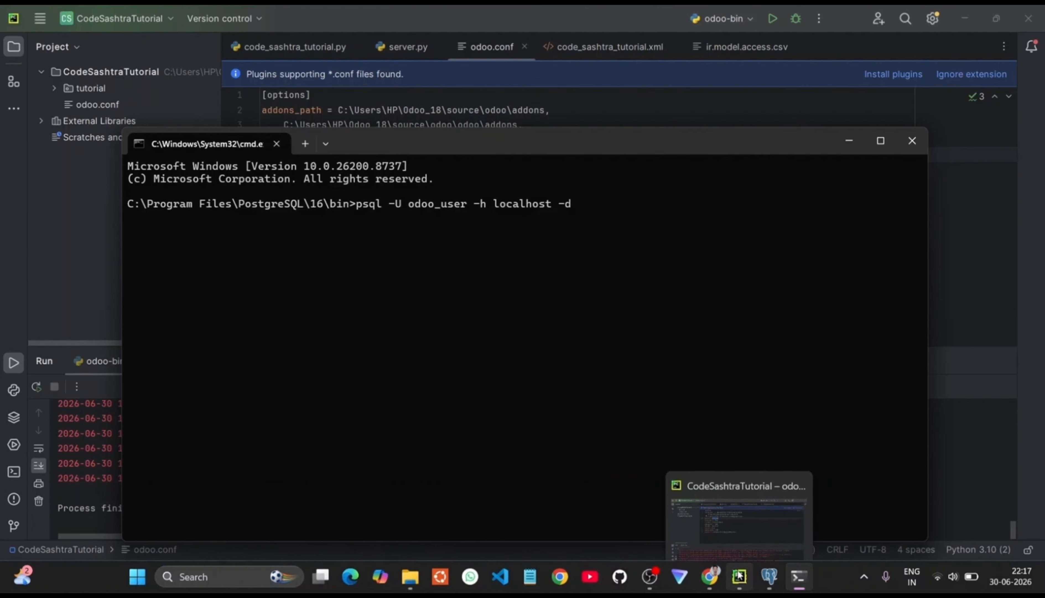
Step: Finish it with -d tutorial_db -p 5432, run it and enter the password
click(769, 576)
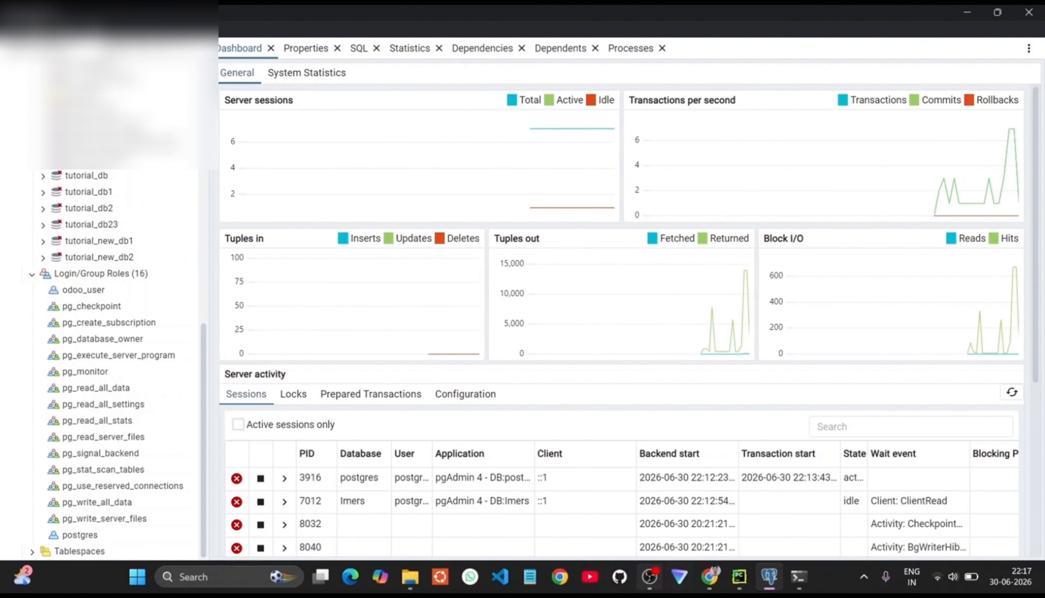
click(798, 576)
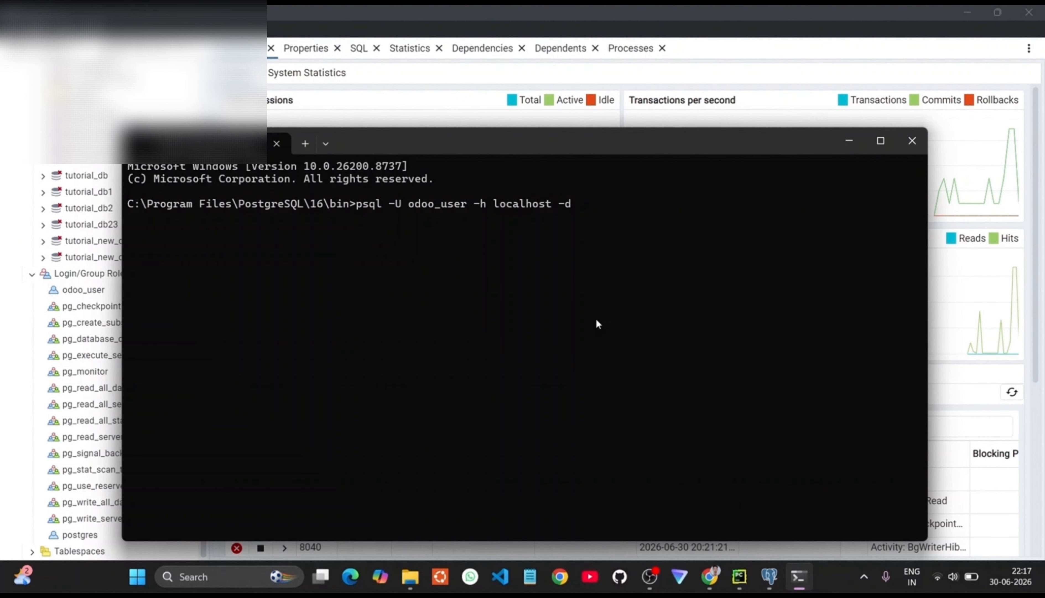
text(tuto)
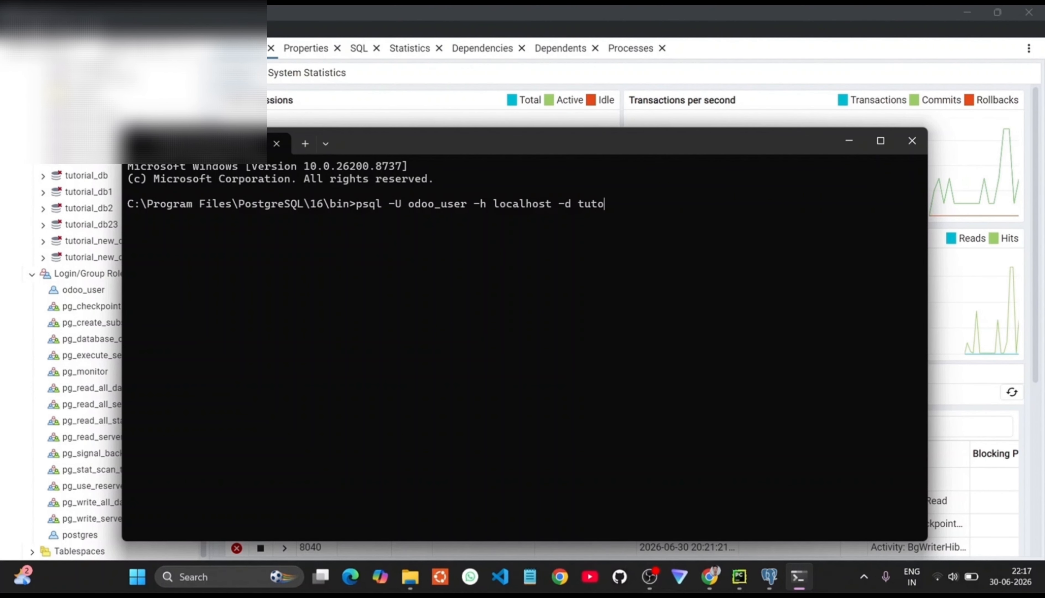
text(rial_db -p)
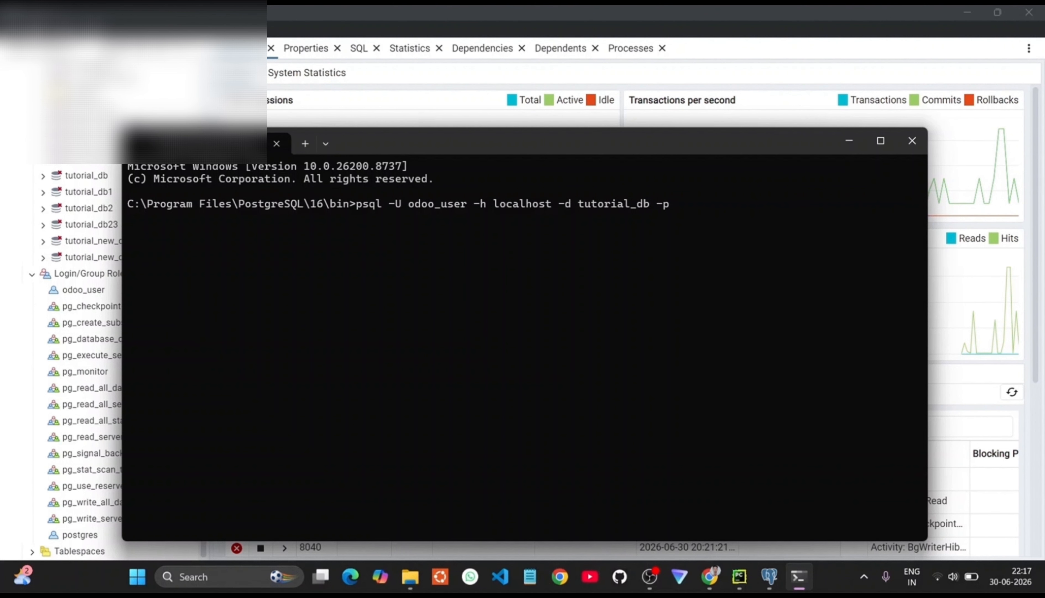
click(769, 576)
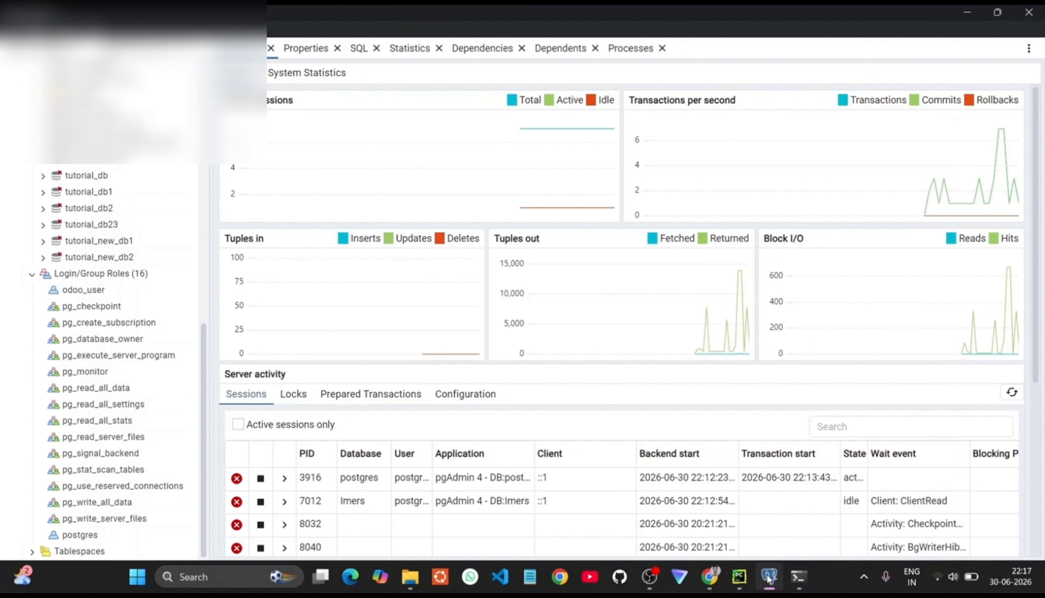
click(746, 579)
click(506, 344)
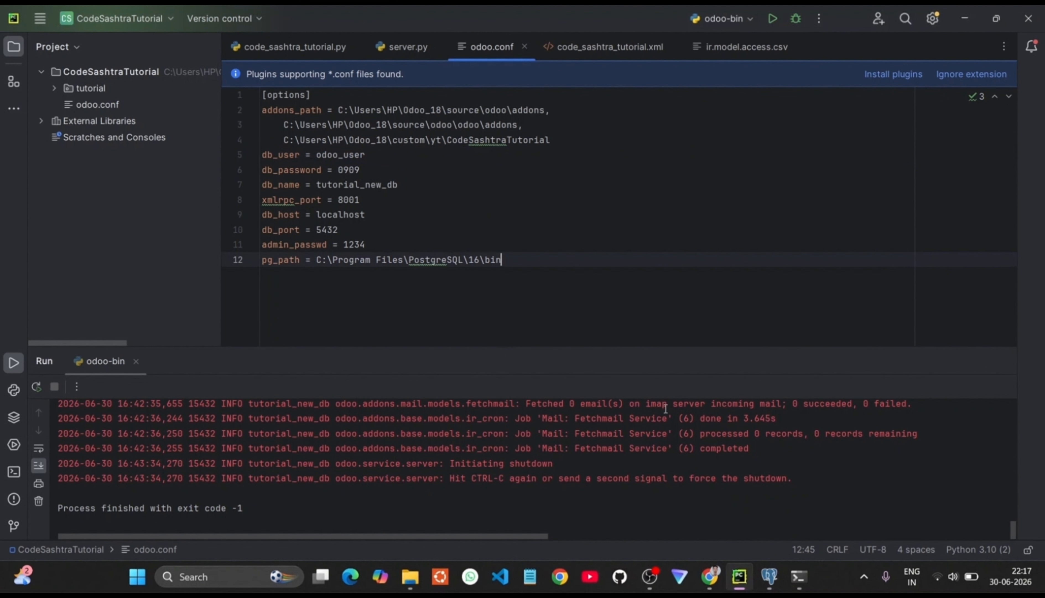
click(805, 575)
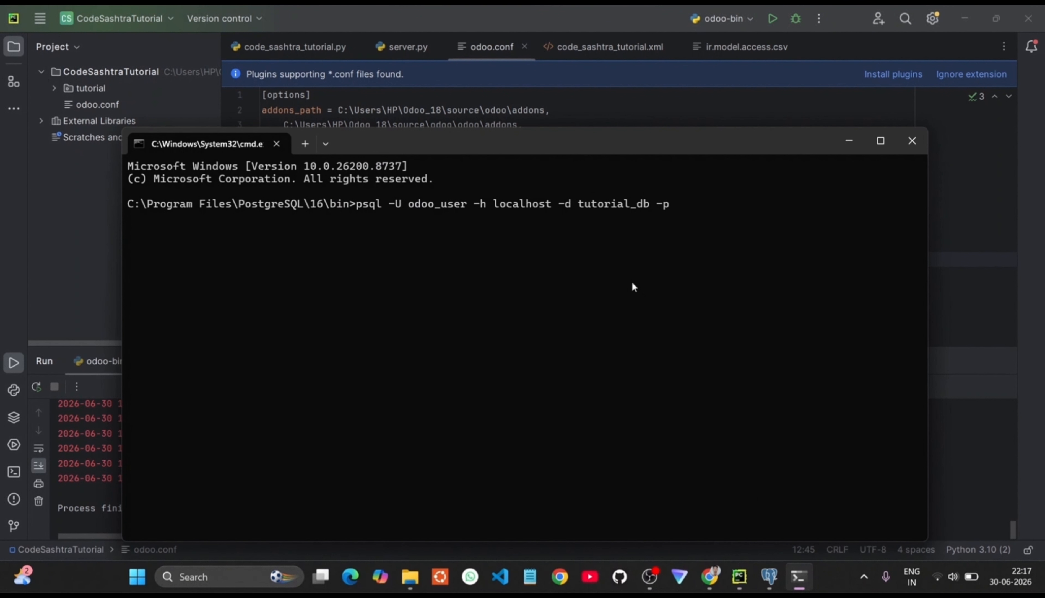
text(5432)
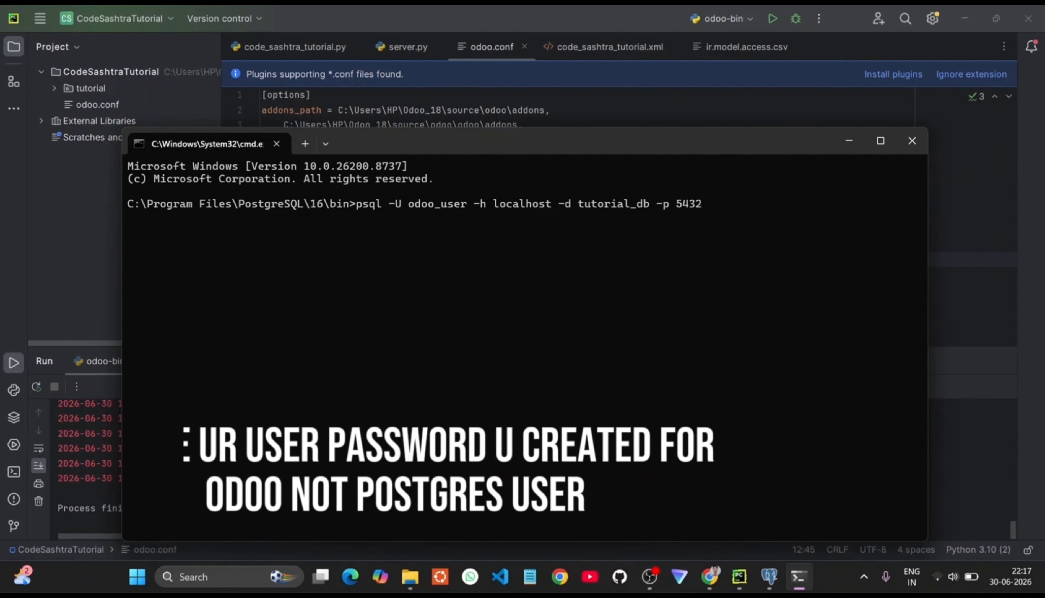
key(Return)
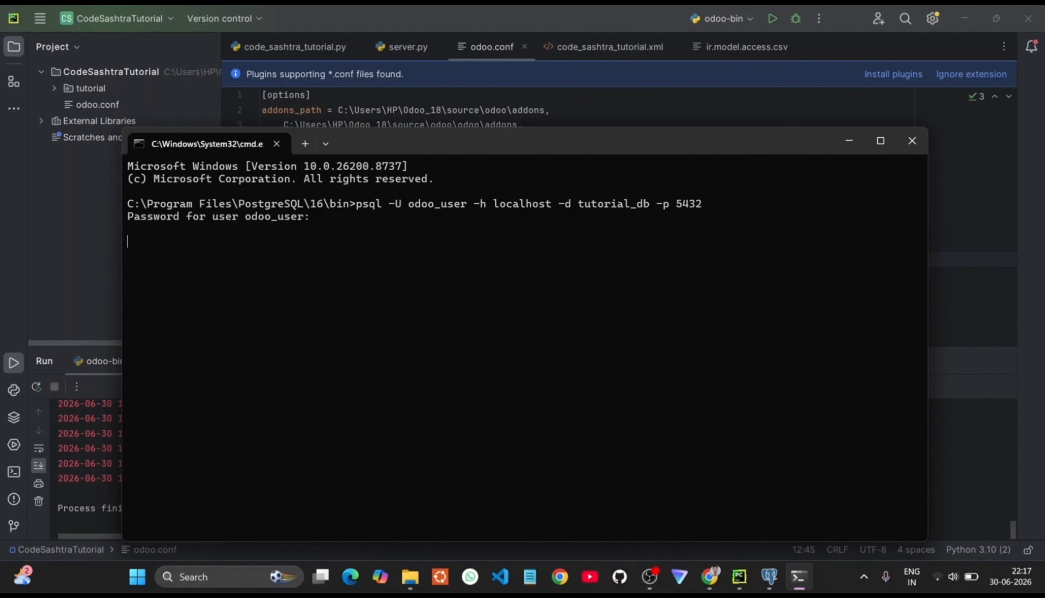
key(Return)
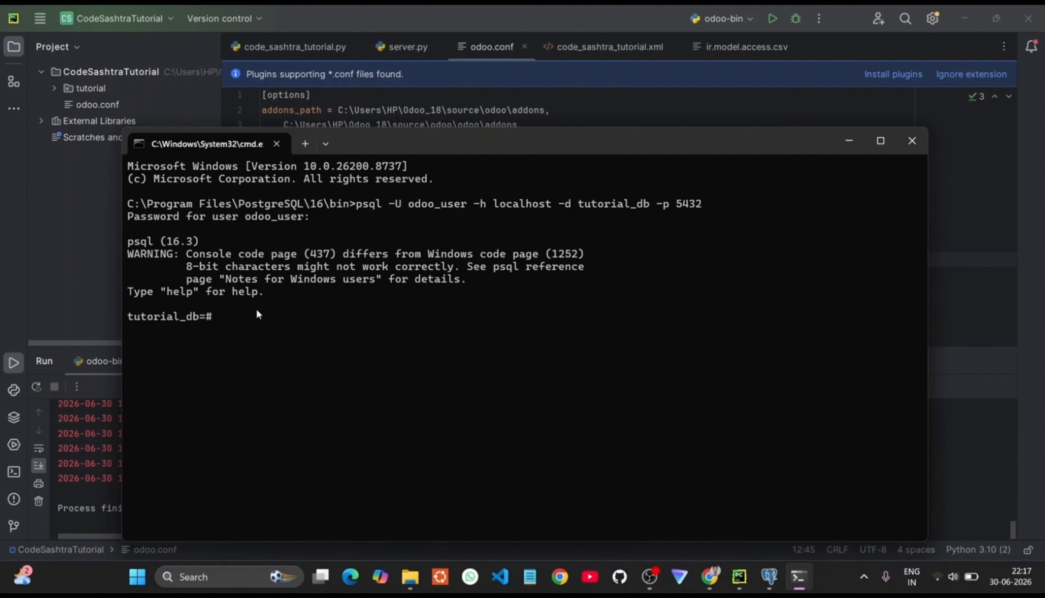
Step: Run CREATE DATABASE "Tutorial_30_06"; in psql
text(CREATE)
text(CREA)
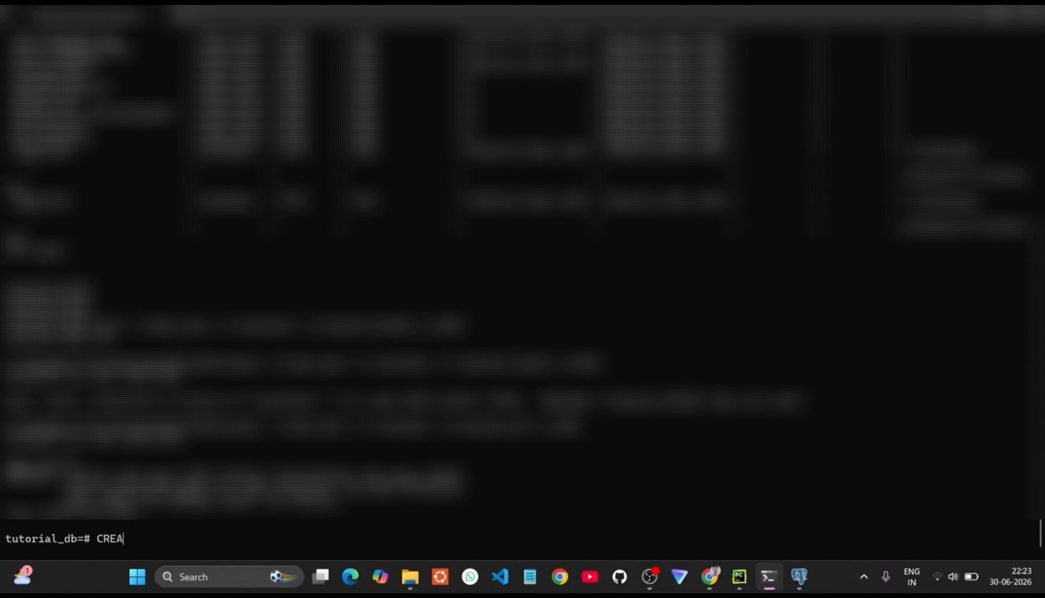
text(TE DATABASE)
text( ")
text(tutorial_db)
key(BackSpace)
key(BackSpace)
key(BackSpace)
key(BackSpace)
key(BackSpace)
key(BackSpace)
key(BackSpace)
key(BackSpace)
key(BackSpace)
key(BackSpace)
key(BackSpace)
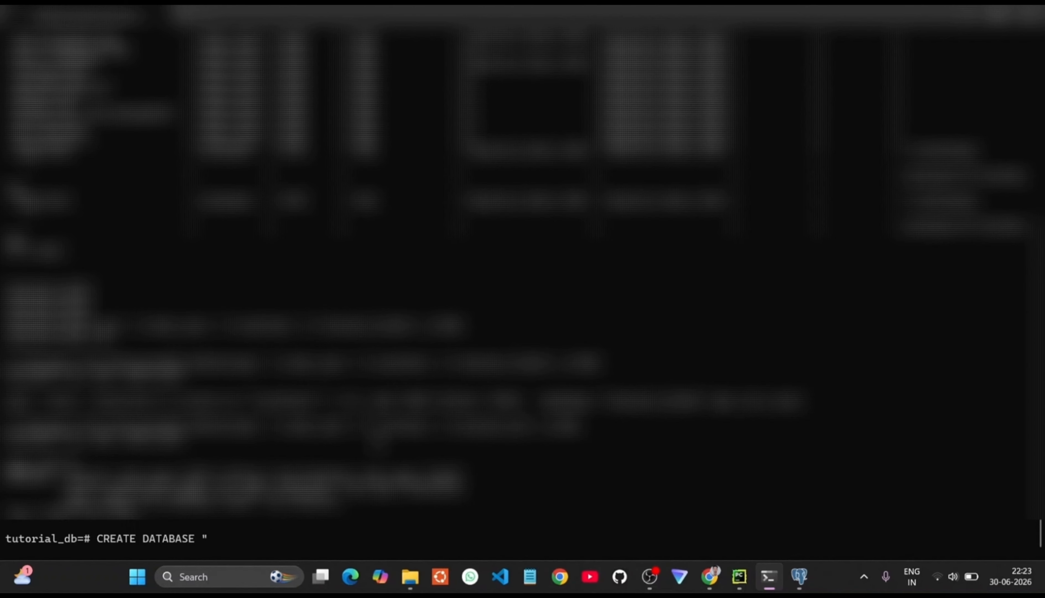
double_click(502, 367)
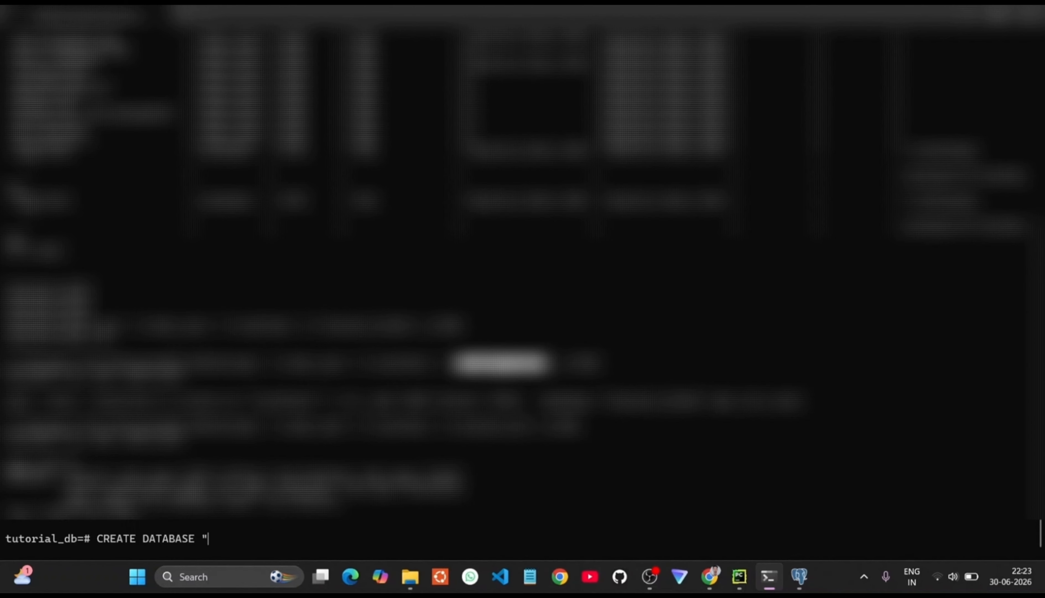
key(ctrl+c)
key(ctrl+v)
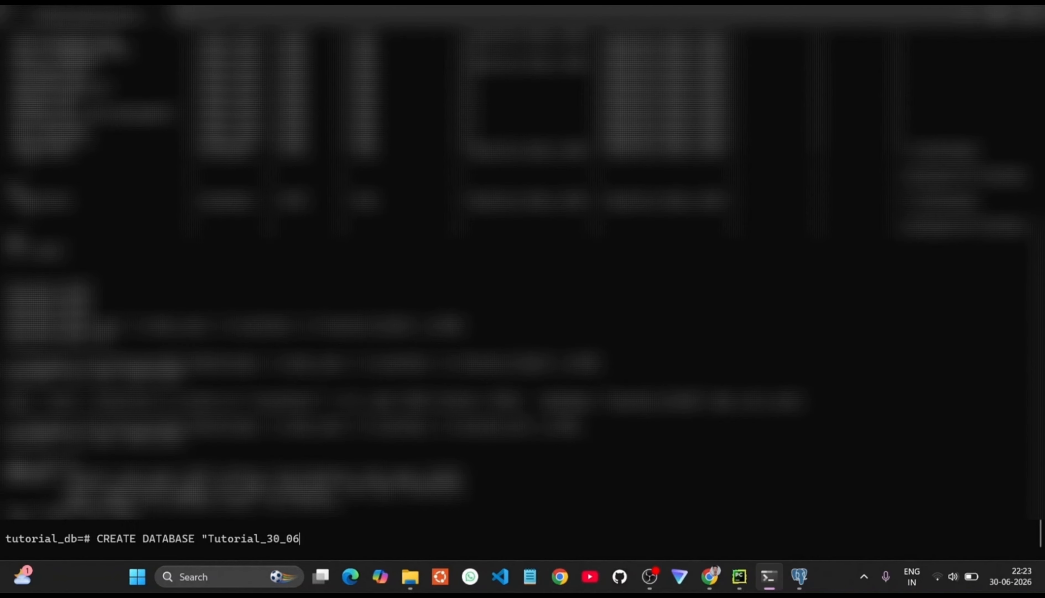
text(";)
key(Return)
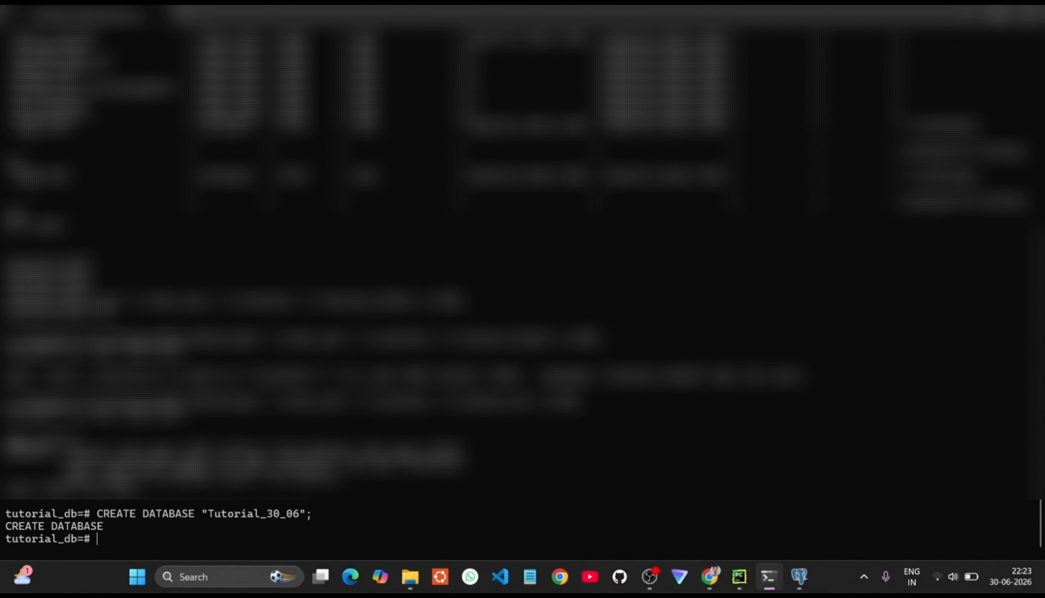
Step: Quit psql with \q and reconnect with -d Tutorial_30_06, entering the password
text(\q)
key(Return)
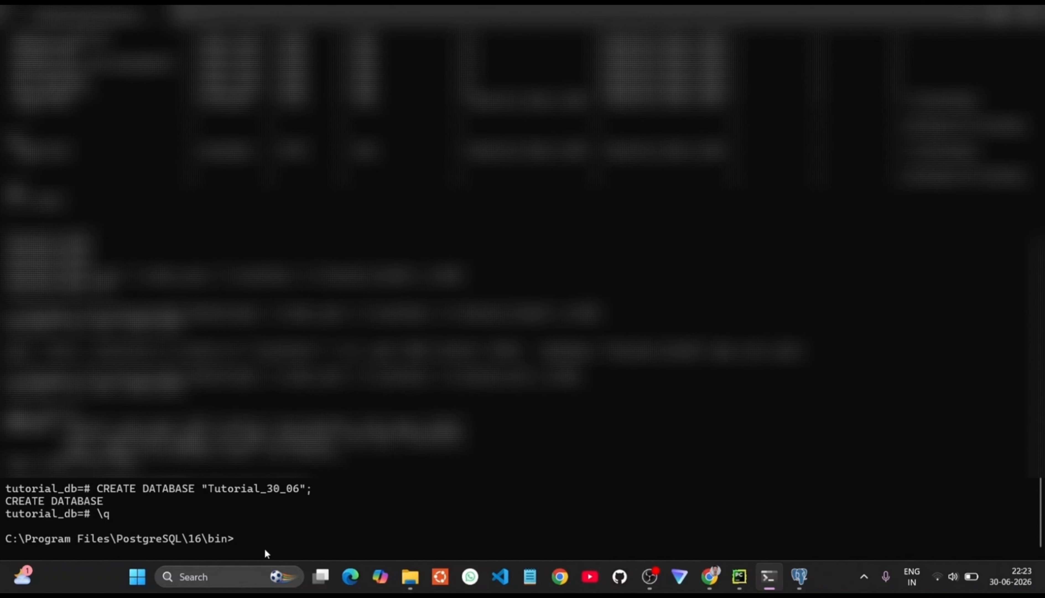
key(Up)
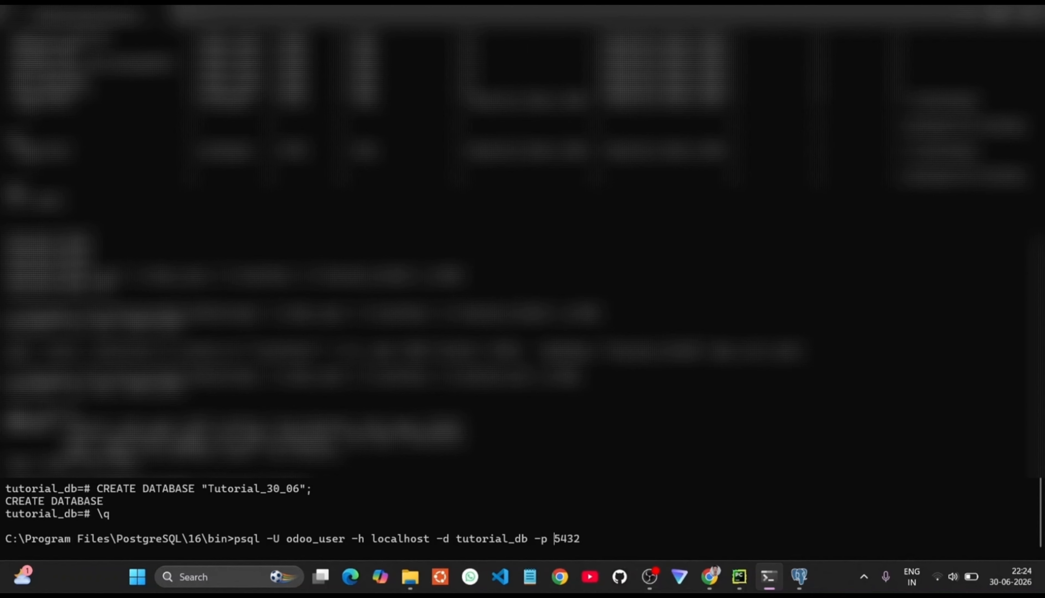
key(BackSpace)
key(BackSpace)
key(BackSpace)
key(BackSpace)
key(BackSpace)
key(BackSpace)
key(BackSpace)
key(BackSpace)
key(BackSpace)
key(BackSpace)
key(BackSpace)
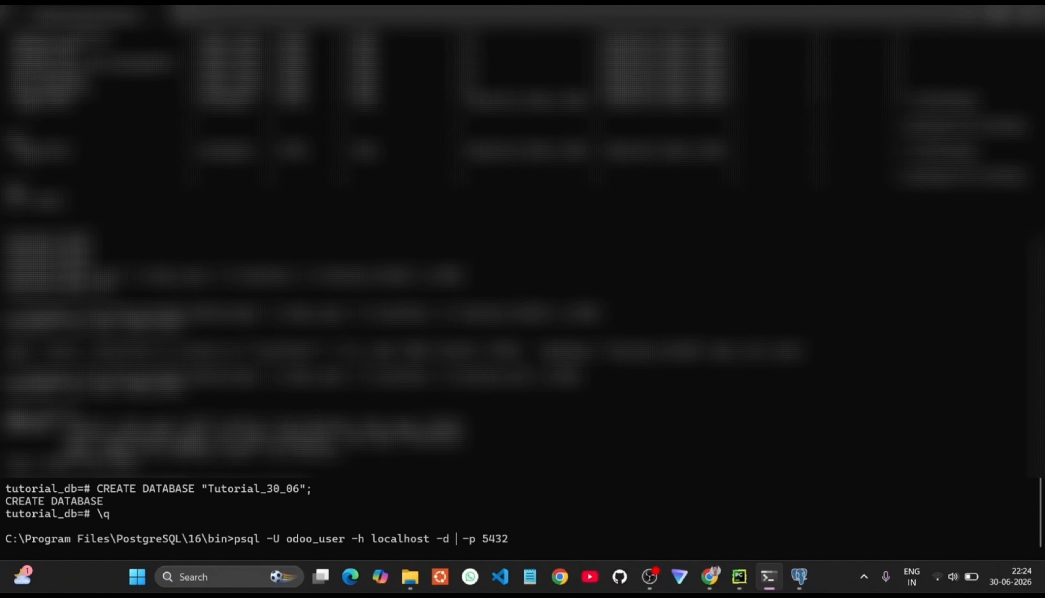
key(ctrl+v)
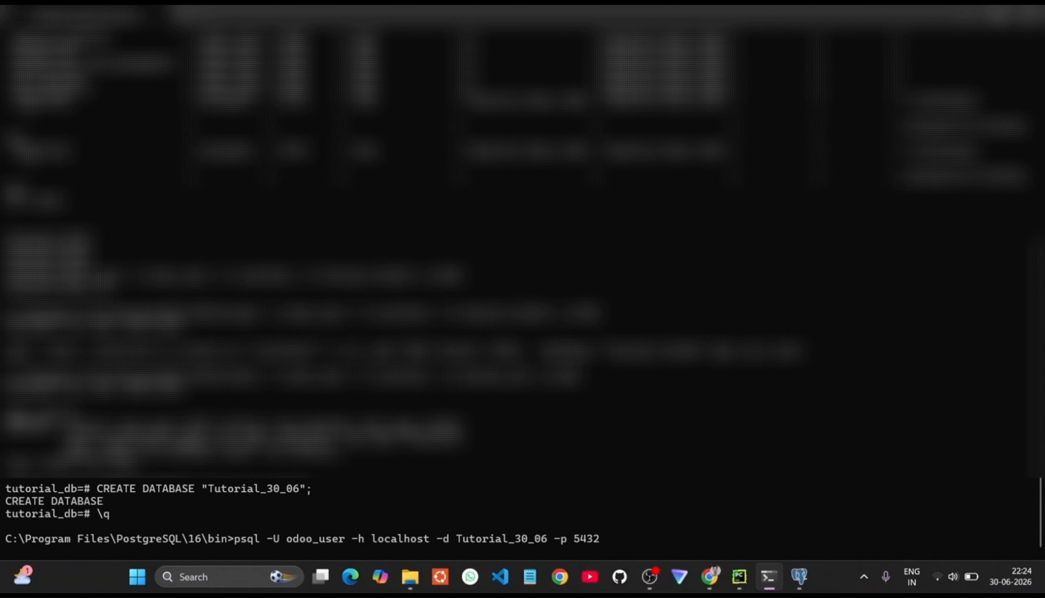
key(Return)
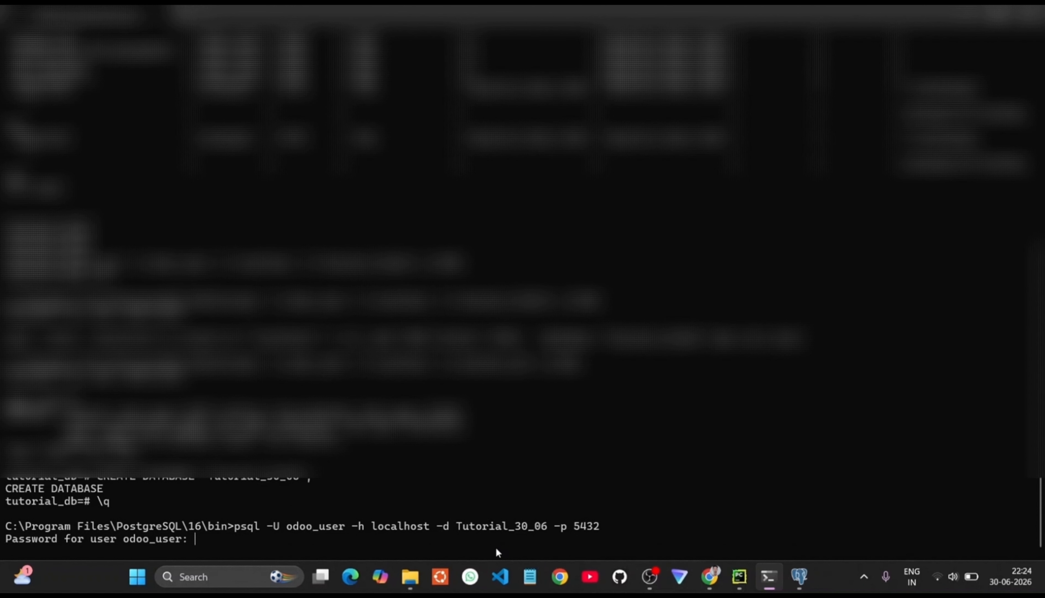
key(Return)
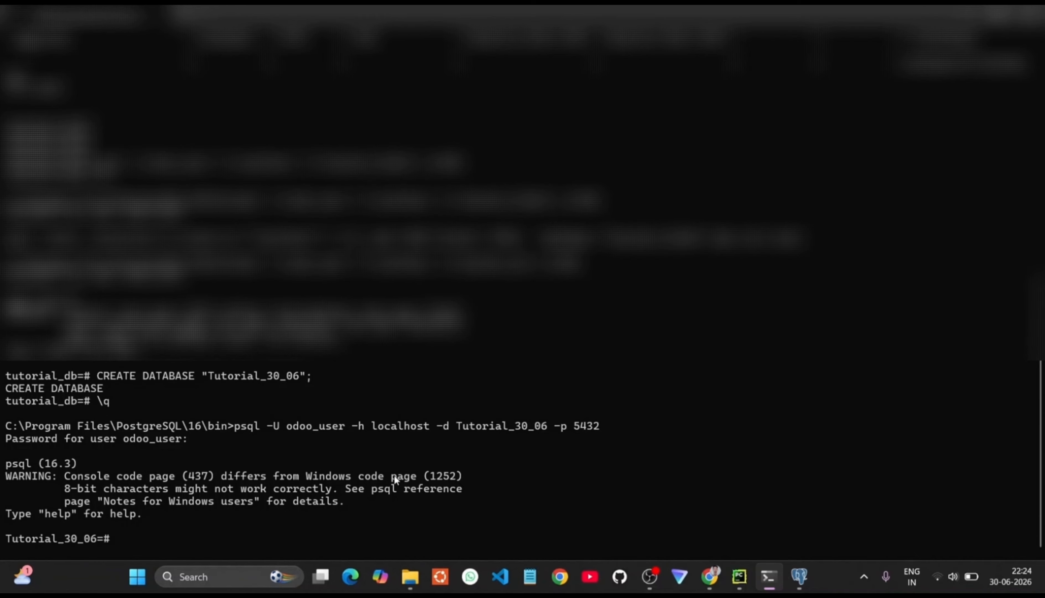
click(800, 576)
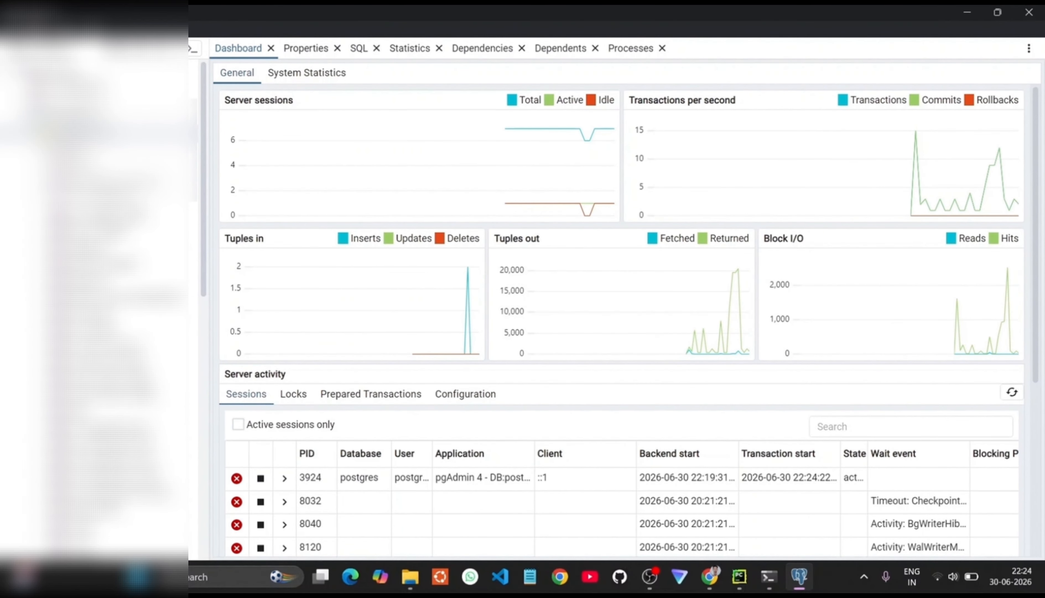
Step: Start a new database under PostgreSQL 16's Databases group with owner odoo_user
click(33, 134)
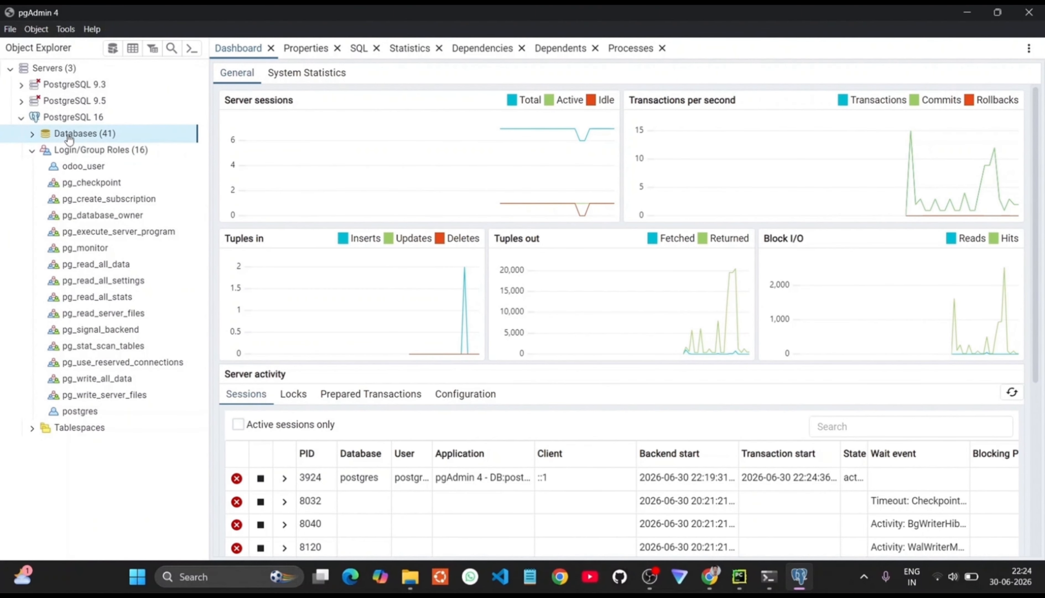
right_click(69, 139)
mouse_move(166, 150)
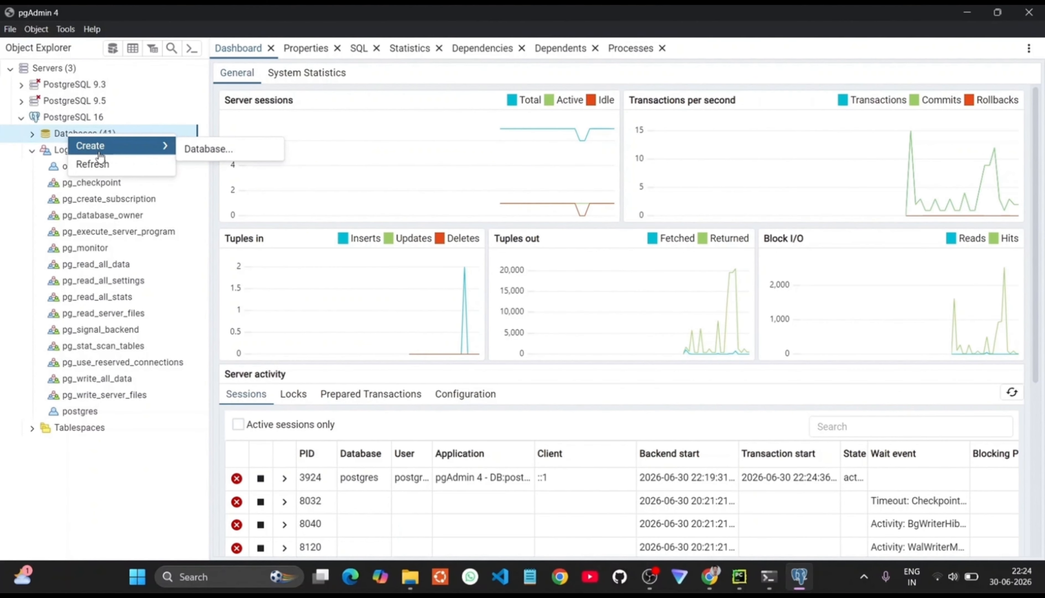
click(196, 152)
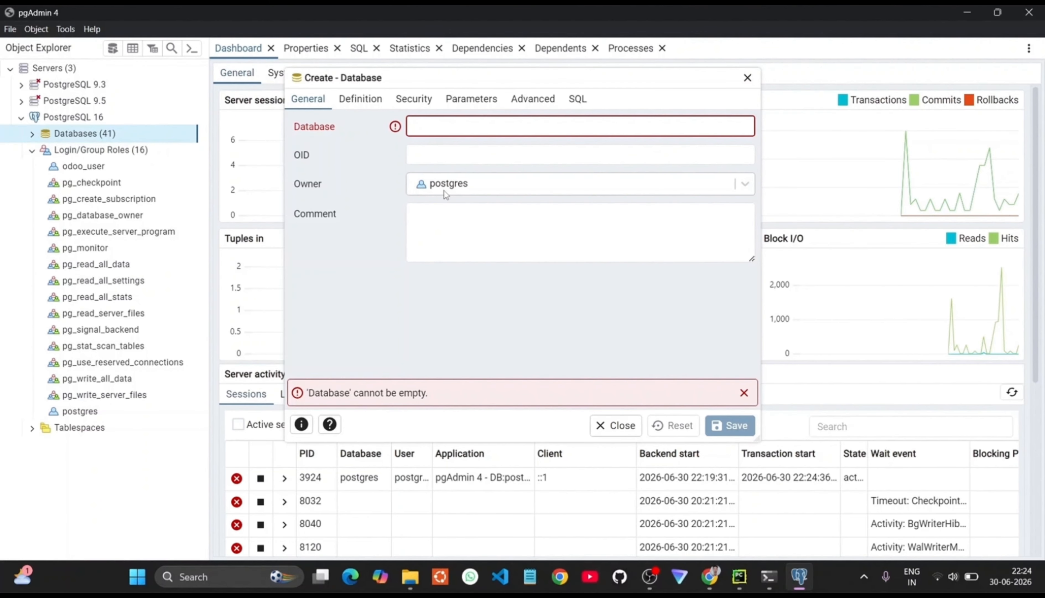
click(464, 185)
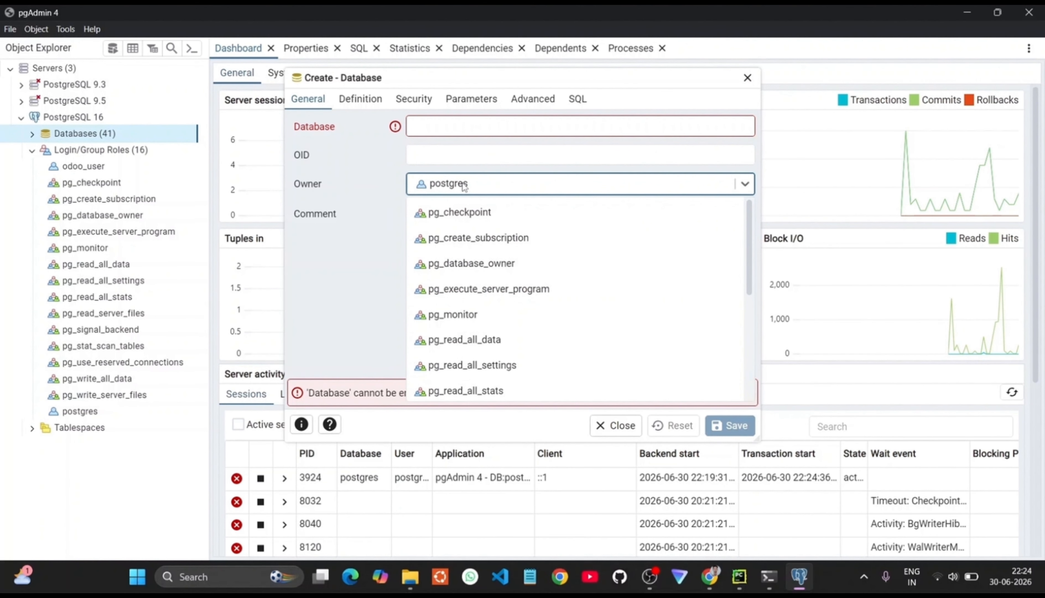
scroll(476, 269, down, 5)
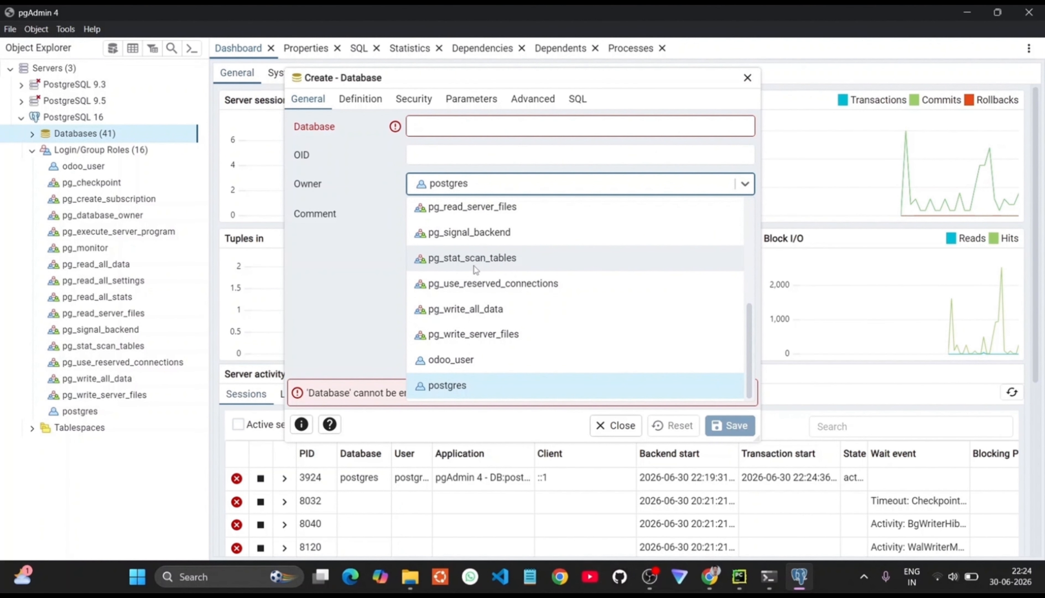
click(458, 360)
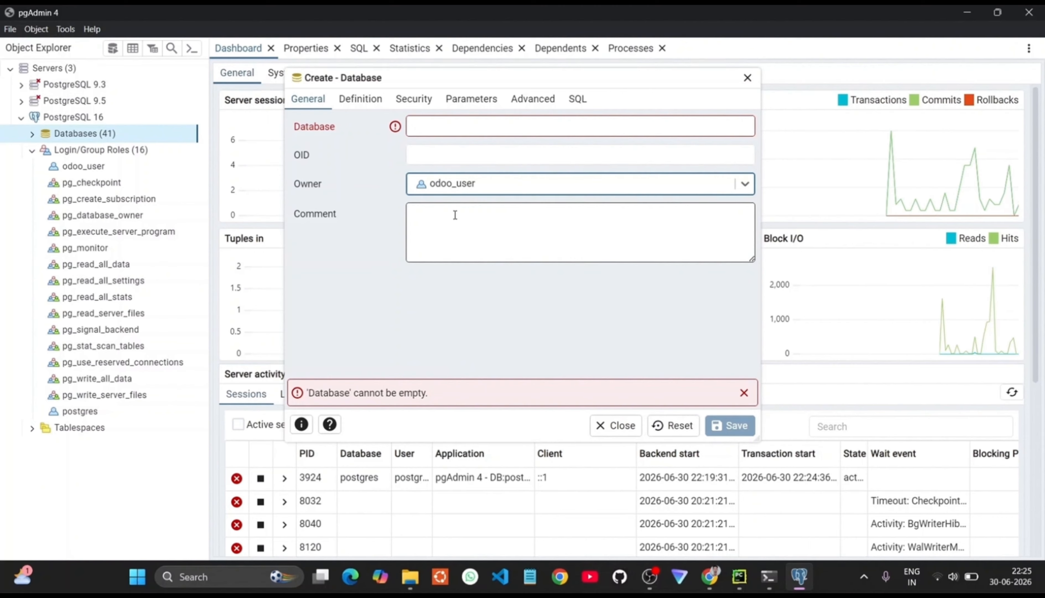
click(481, 174)
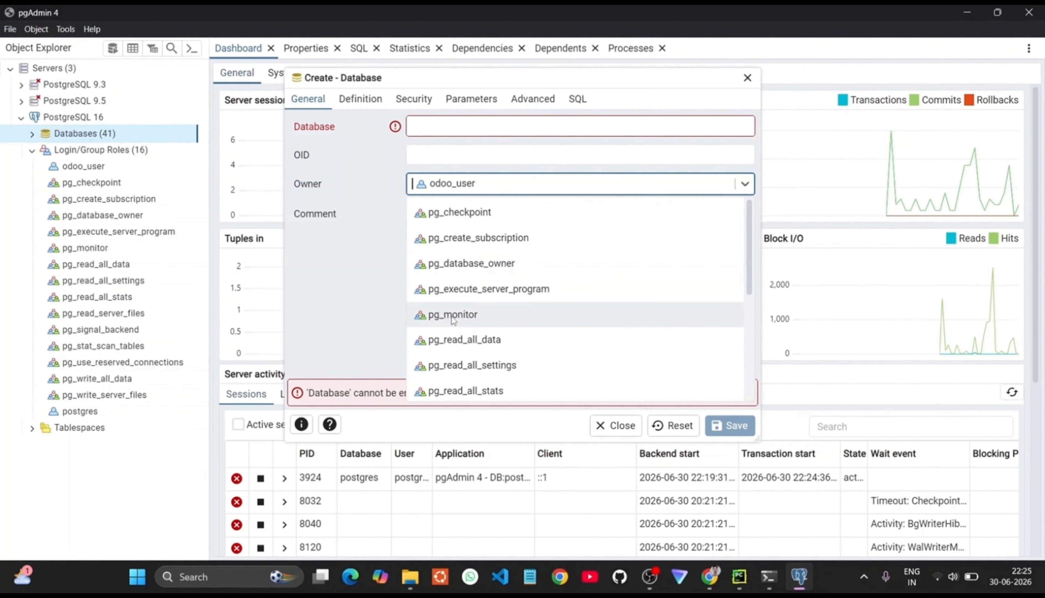
scroll(452, 325, down, 5)
click(470, 157)
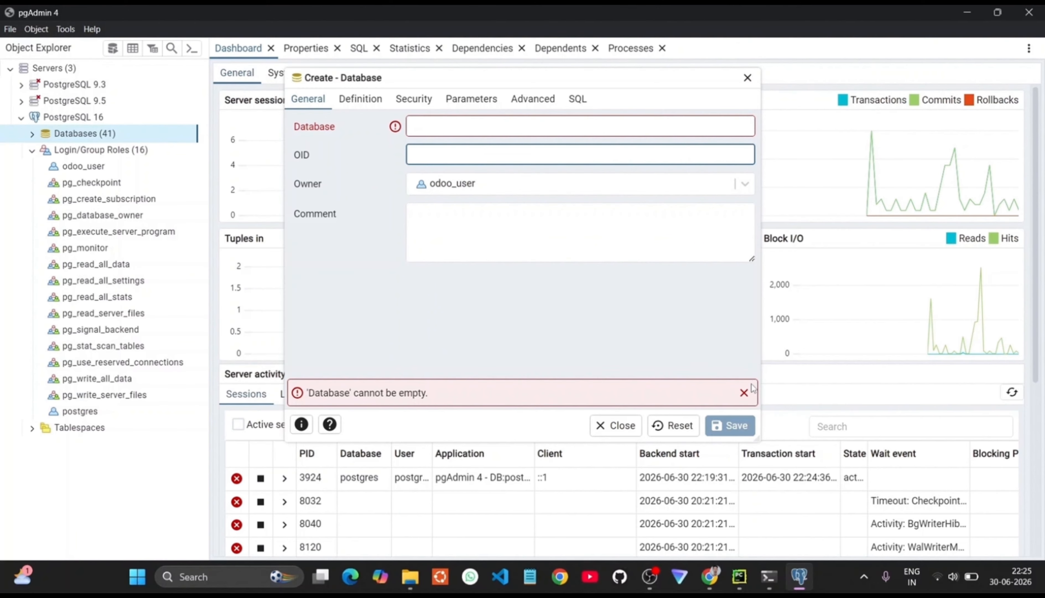
Step: Dismiss the empty-name error and discard the Create - Database form without saving
click(745, 393)
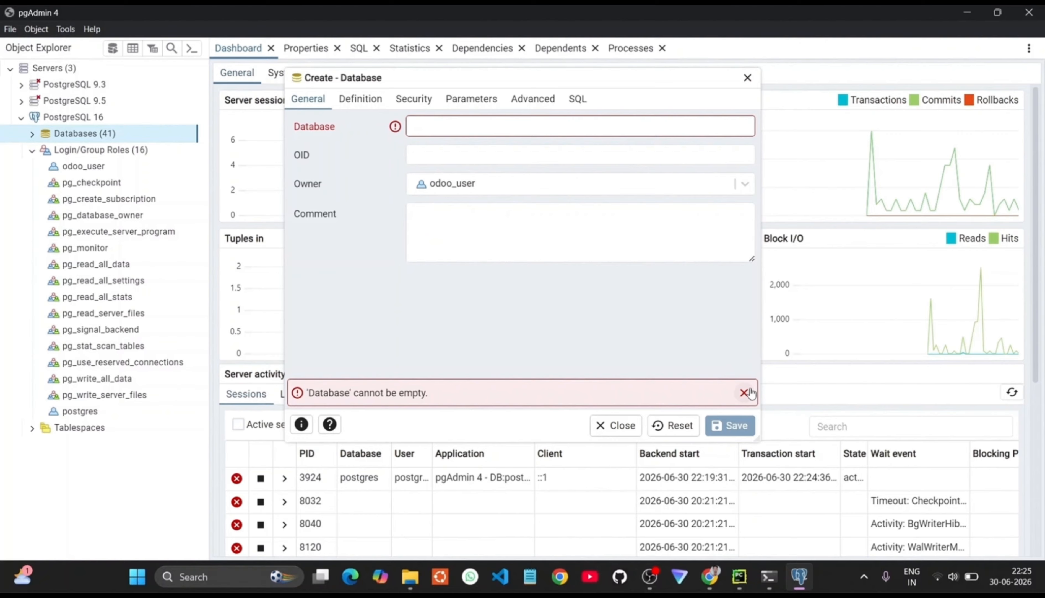
click(749, 79)
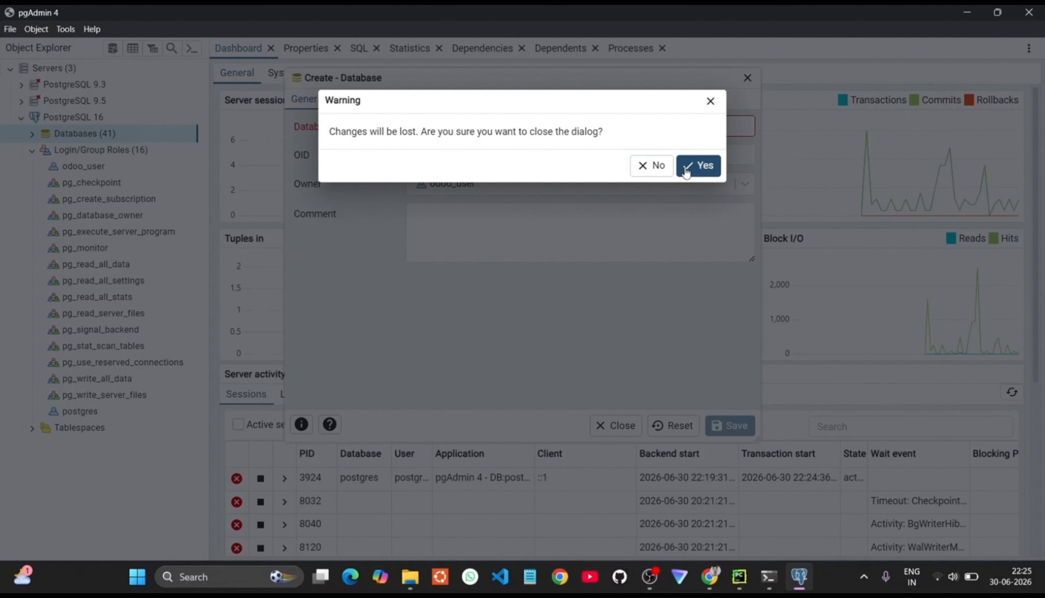
click(698, 166)
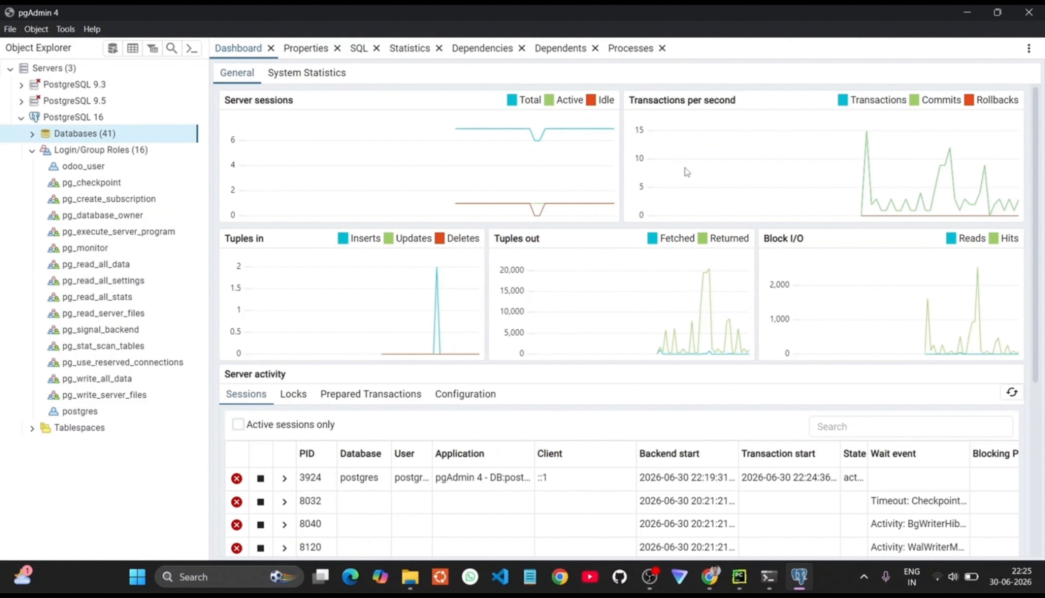
click(412, 587)
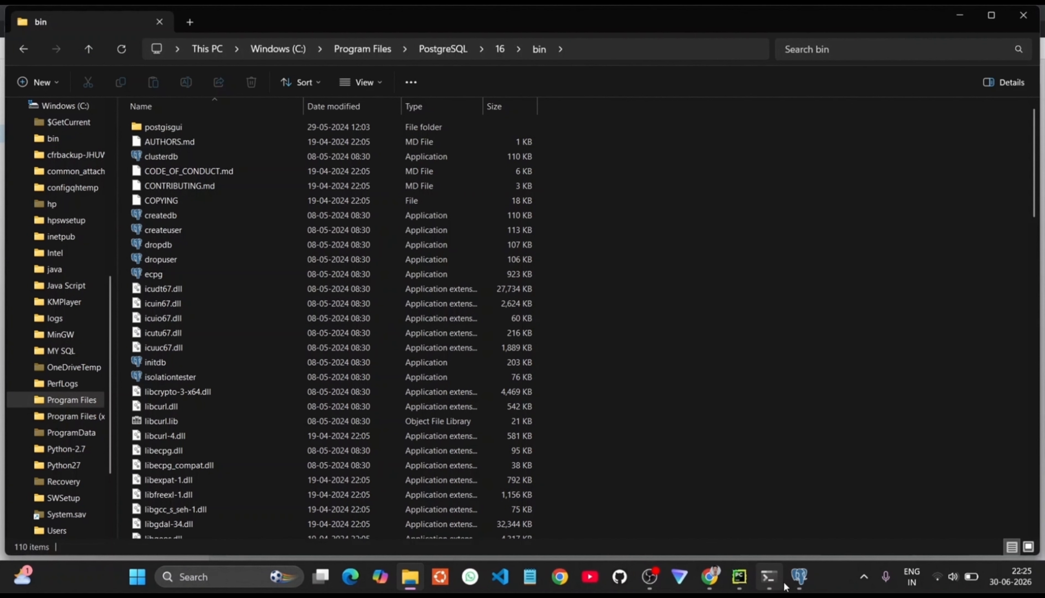
Step: Quit the Tutorial_30_06 psql session with \q
click(769, 578)
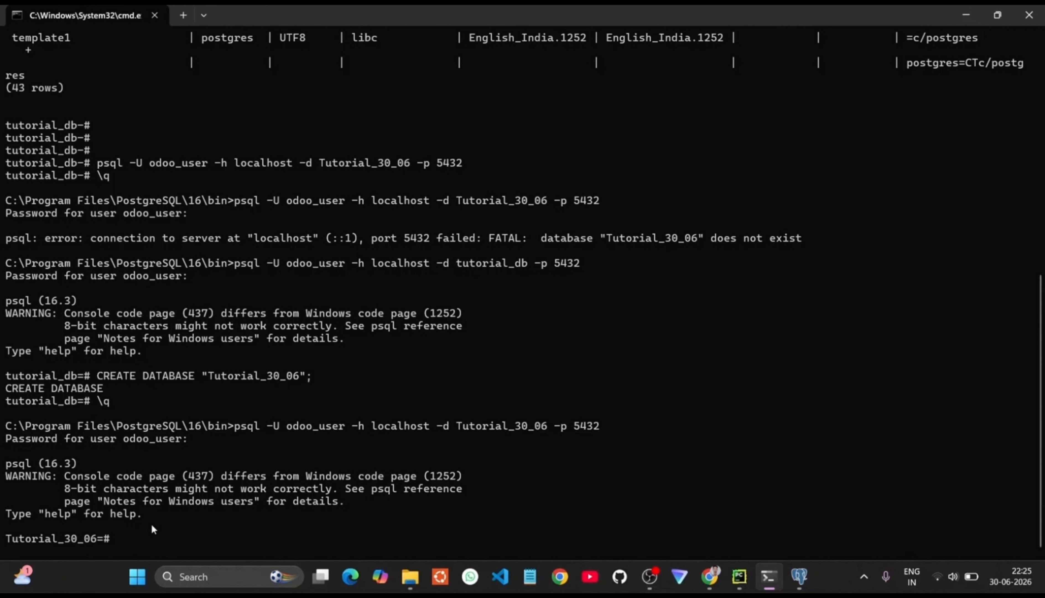
text(\q)
key(Return)
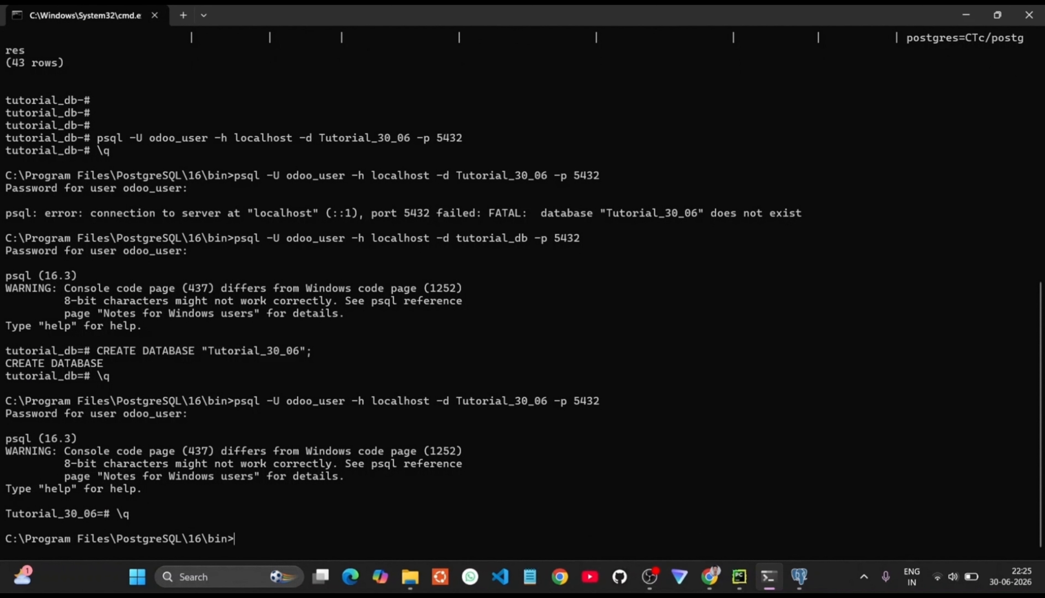
Step: Type psql -U odoo_user -h localhost -d Tutorial_30_06 -p 5432 -f
text(psql -U odoo_user -)
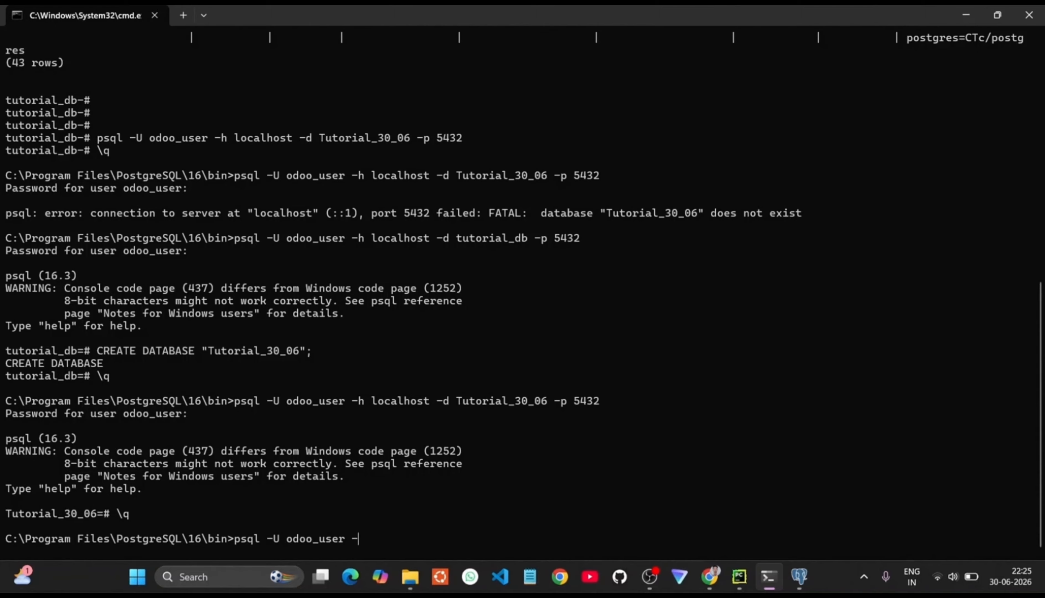
text(g localhost)
key(BackSpace)
text(host -d Tut)
key(BackSpace)
key(BackSpace)
key(BackSpace)
text(Tutorial_30_06)
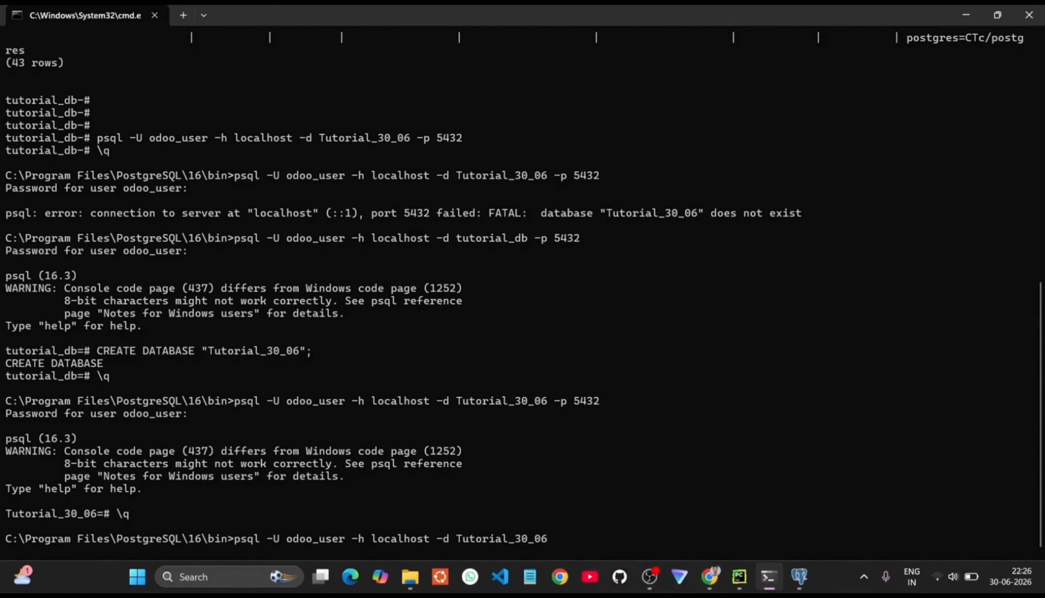
text(-p 5432)
text(-f)
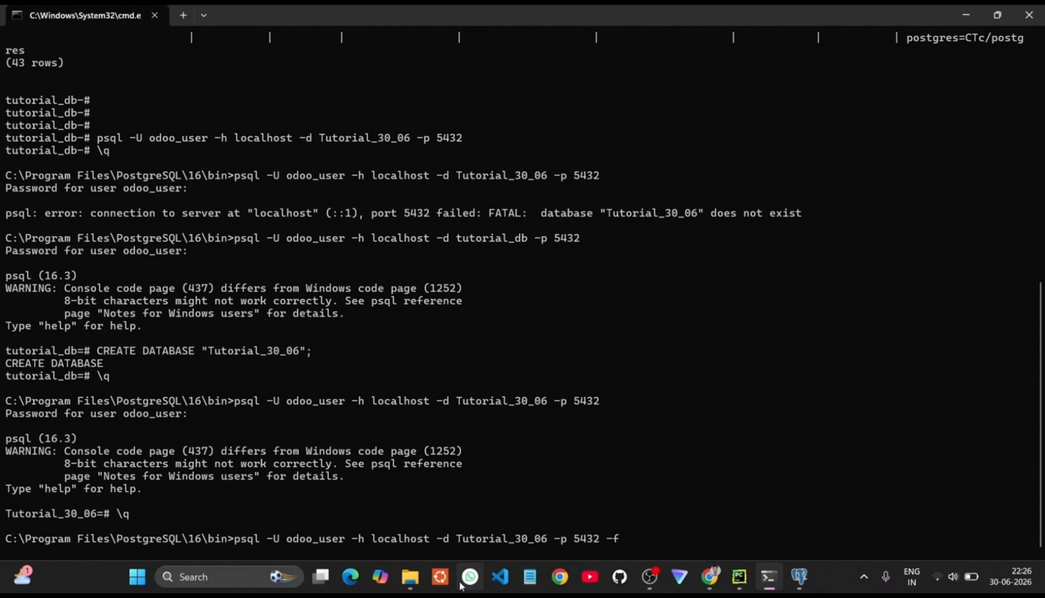
Step: Open the extracted tutorial_new_db_2026-06-30_16-37-44 folder holding dump.sql and copy its path
click(409, 576)
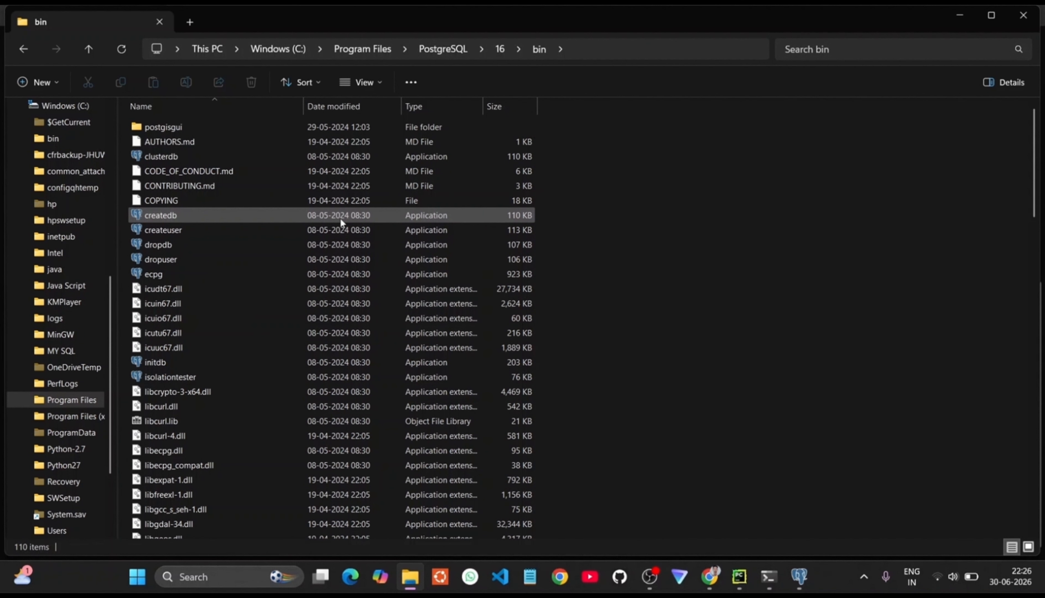
scroll(90, 276, up, 4)
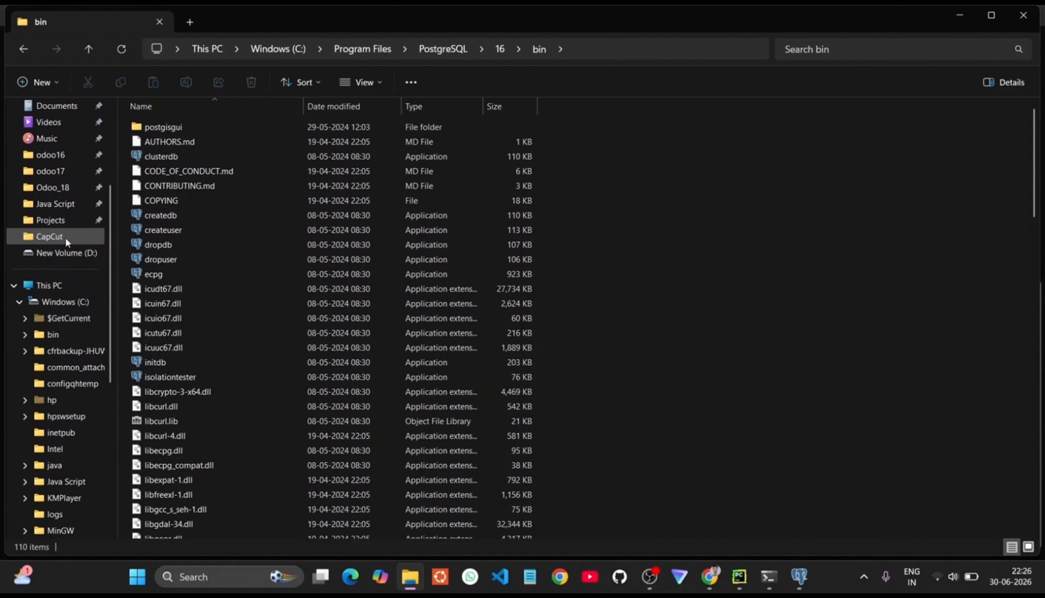
click(64, 187)
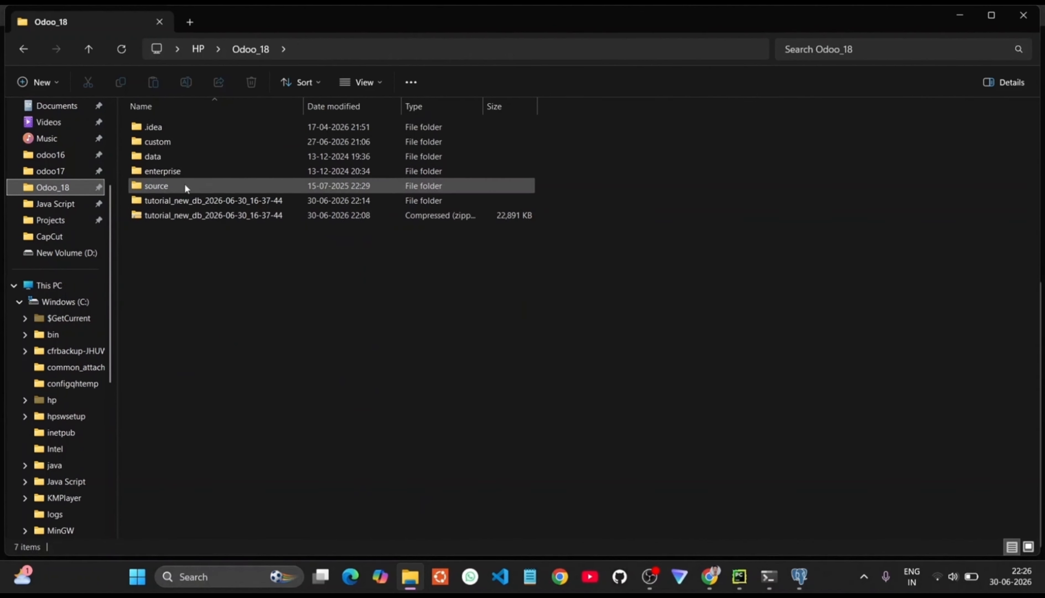
double_click(172, 211)
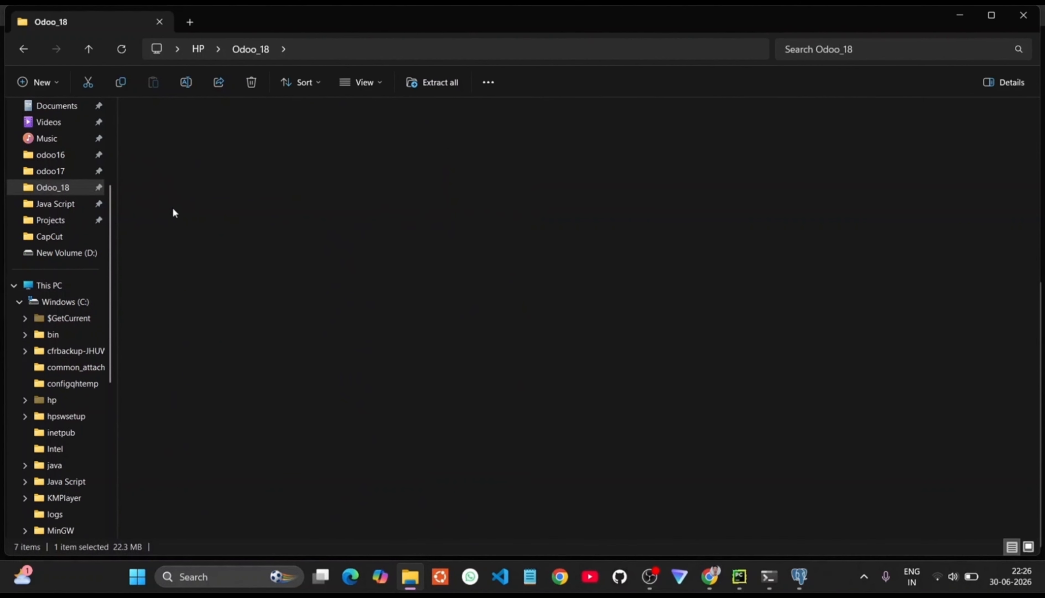
click(24, 49)
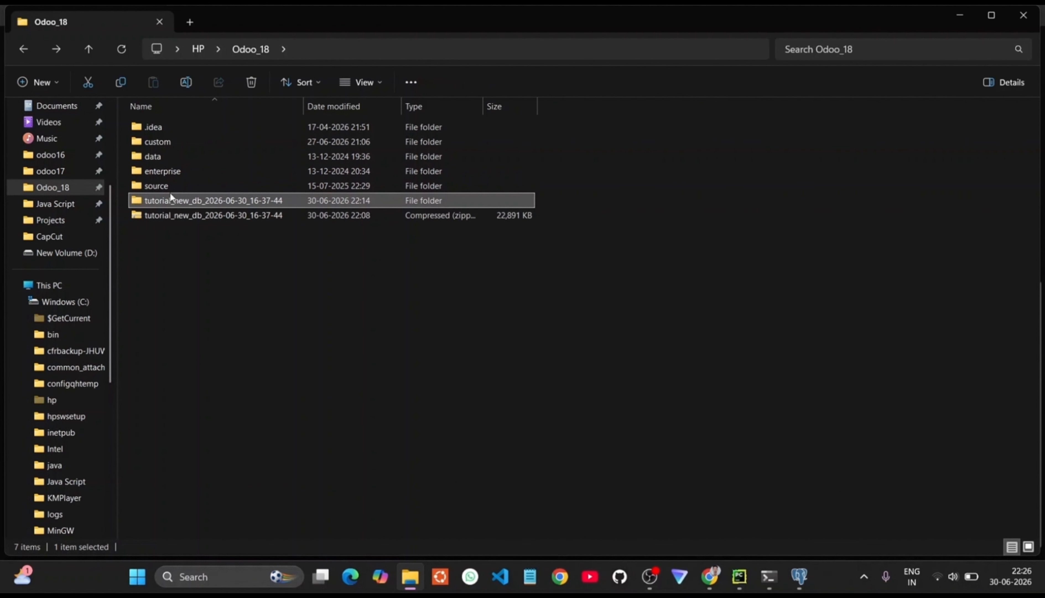
double_click(170, 194)
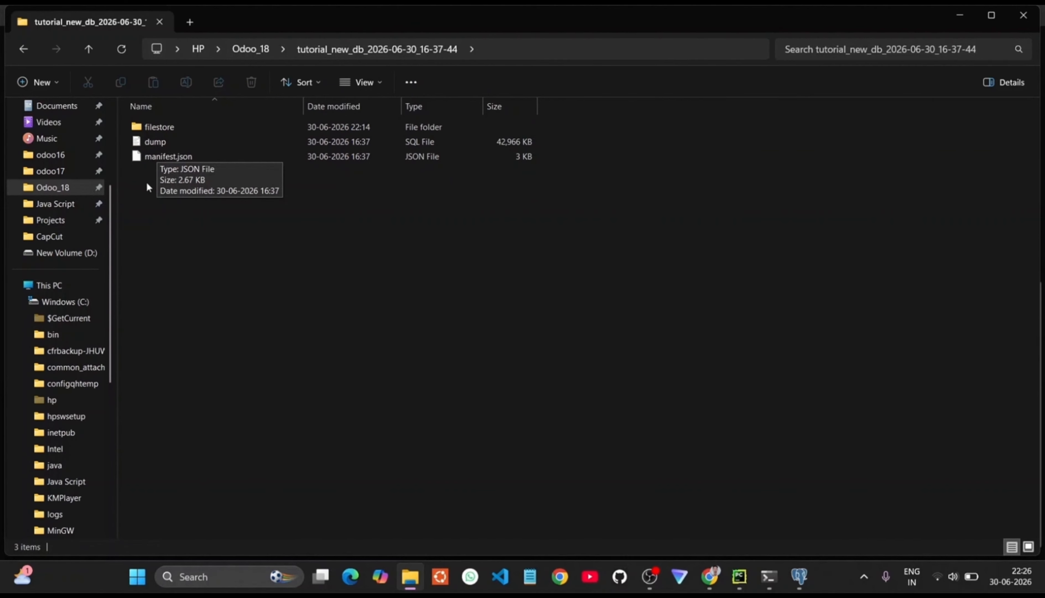
click(166, 142)
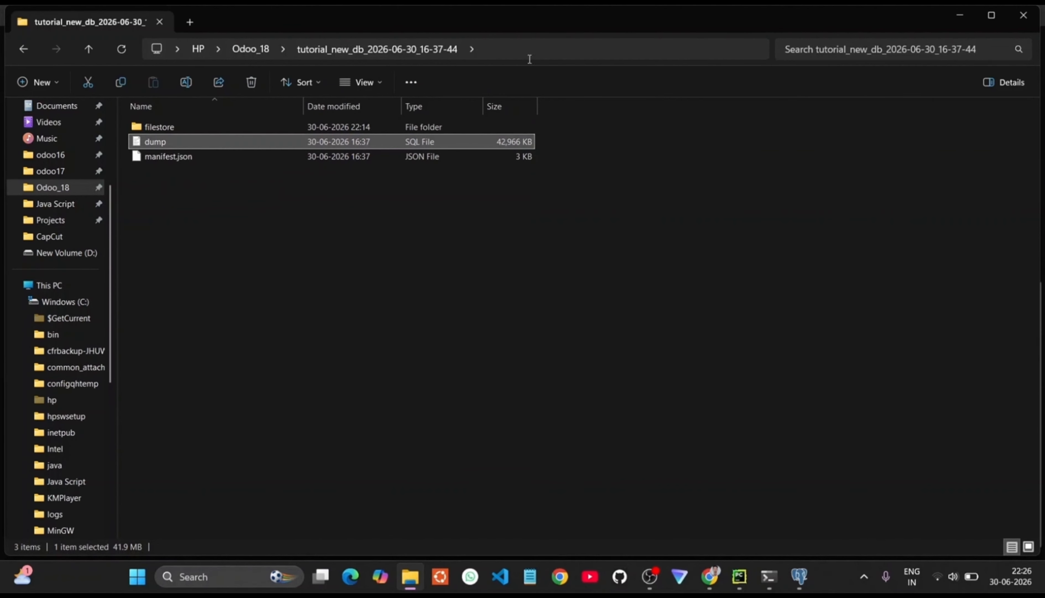
click(518, 50)
key(ctrl+c)
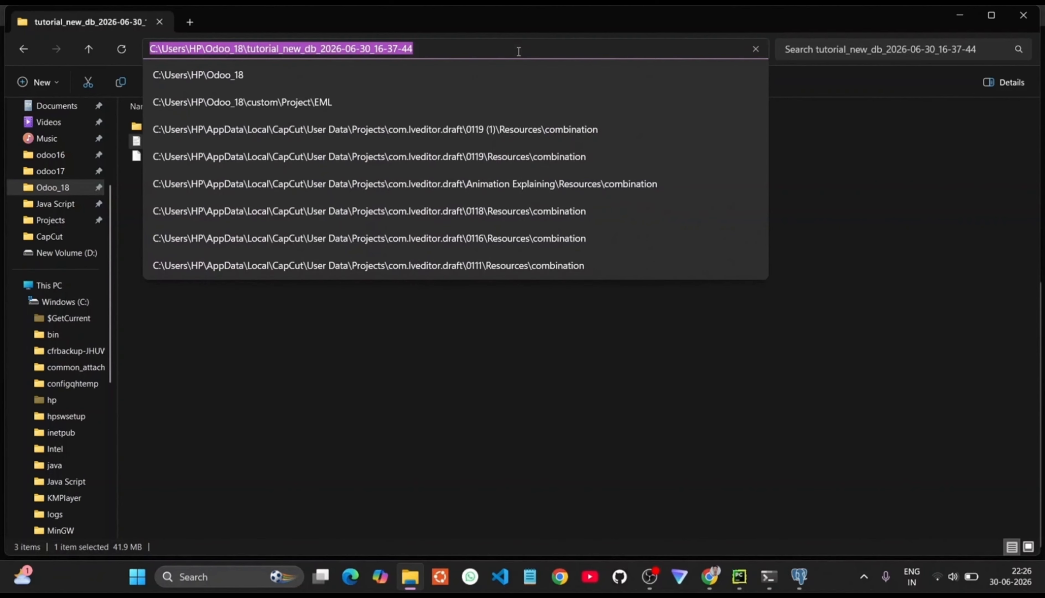
click(585, 440)
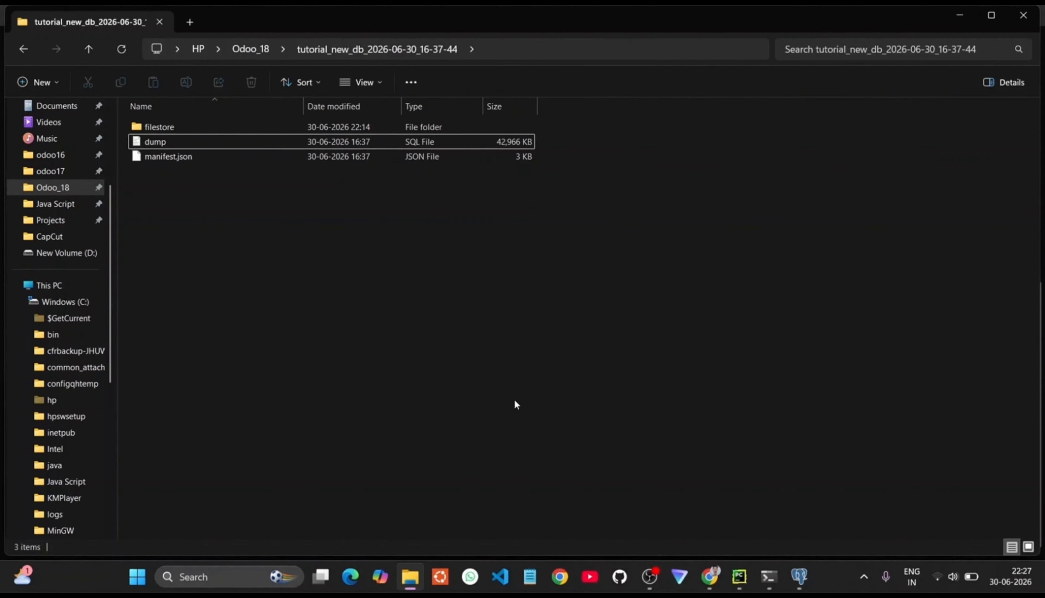
Step: Complete -f with the pasted backup folder path followed by \dump.sql
click(768, 576)
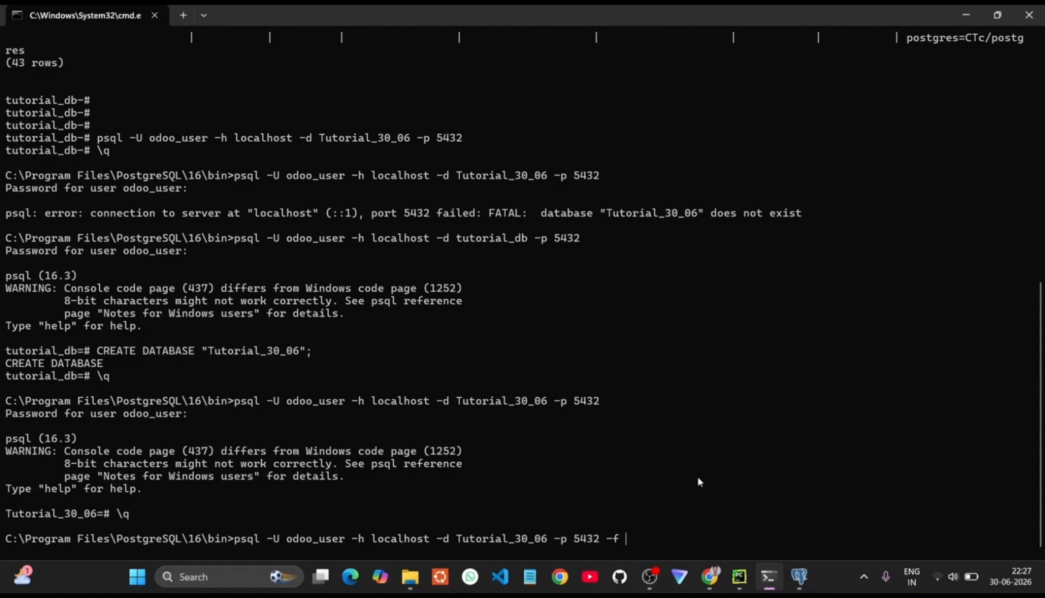
key(ctrl+v)
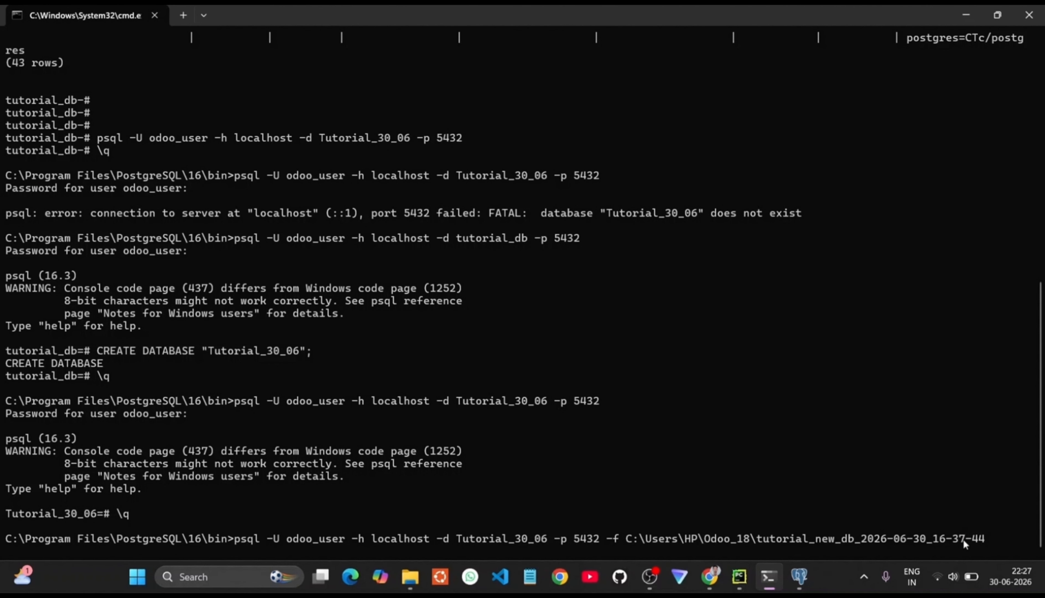
text(\dump.sql)
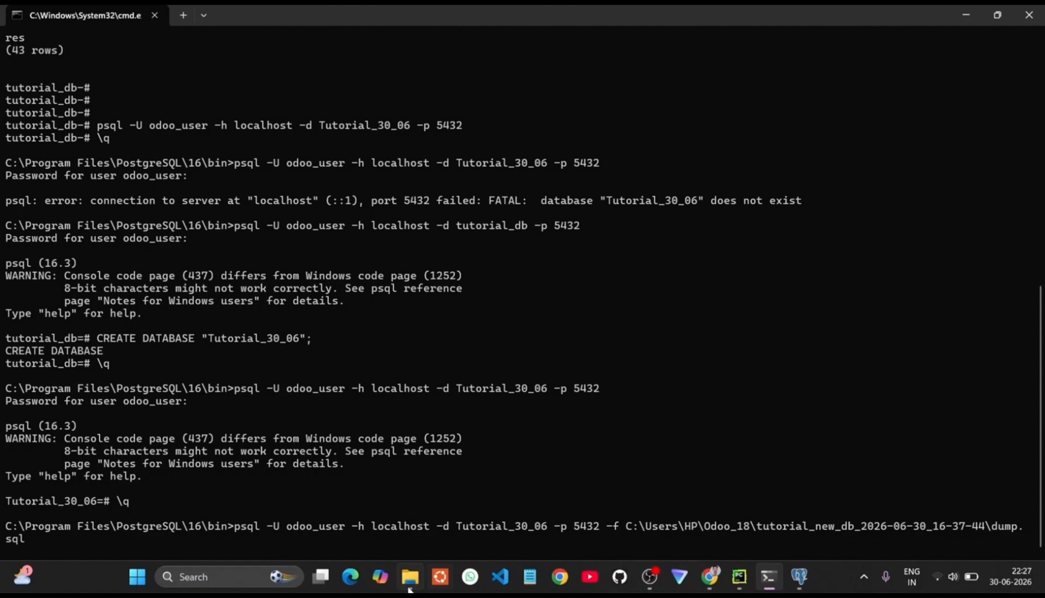
click(410, 576)
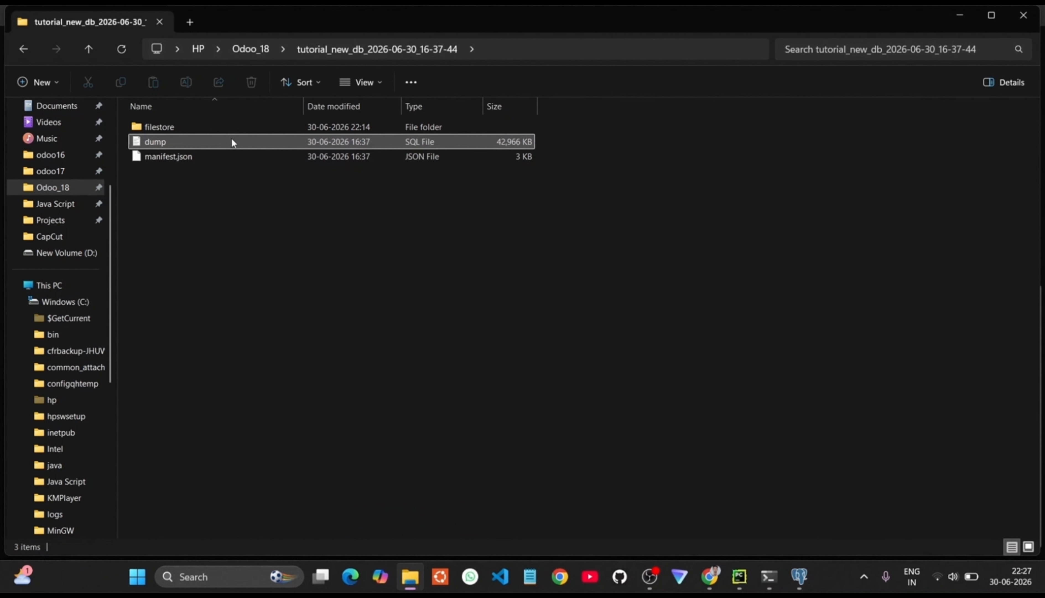
right_click(395, 140)
click(158, 139)
right_click(160, 141)
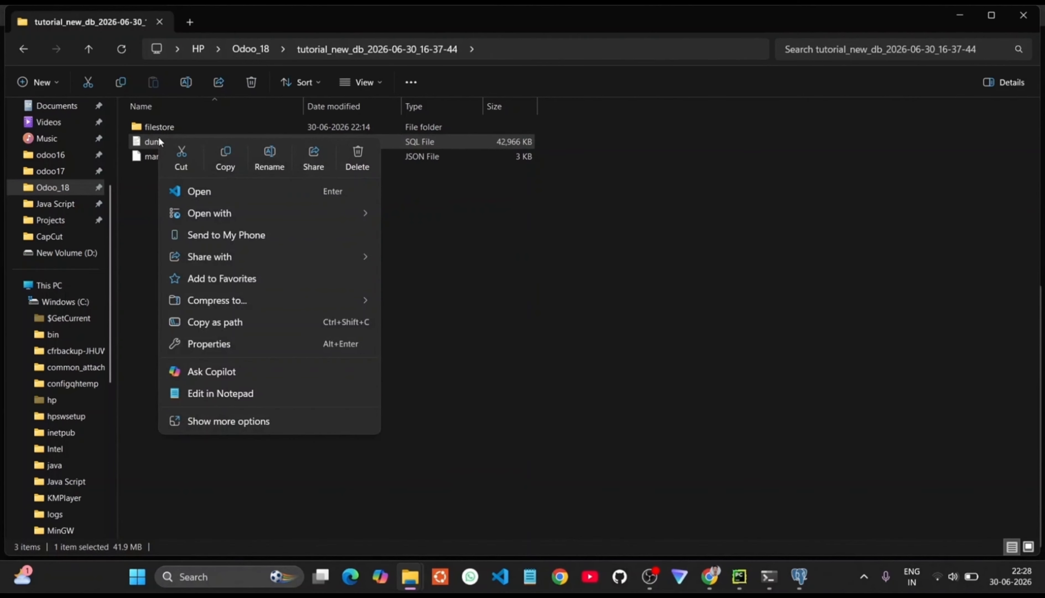
click(217, 350)
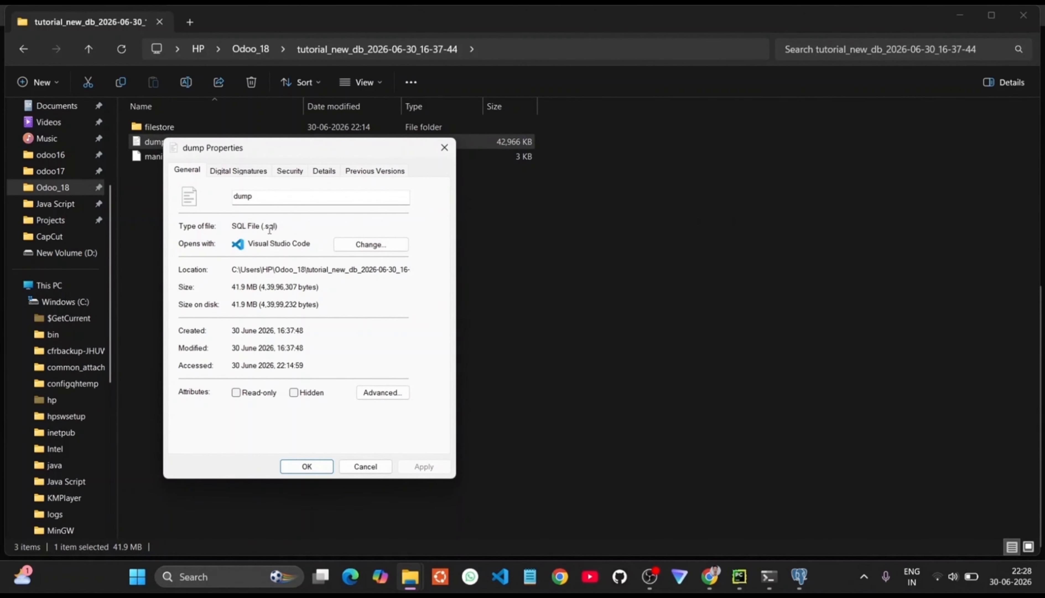
drag(265, 226, 278, 227)
click(316, 228)
click(445, 147)
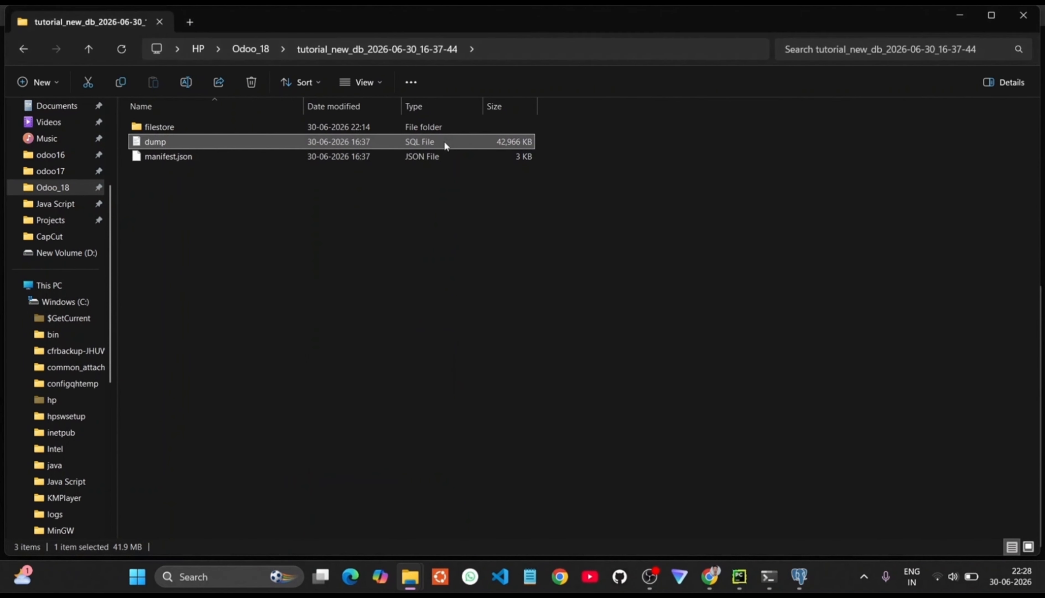
click(774, 574)
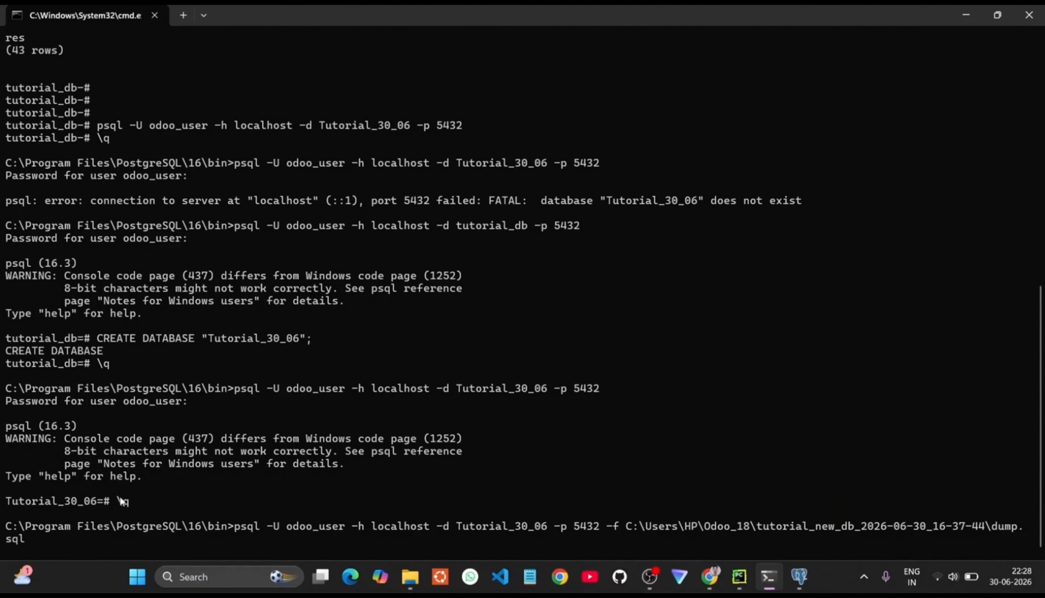
Step: Run the psql -f dump.sql restore into Tutorial_30_06 and enter the odoo_user password
key(Return)
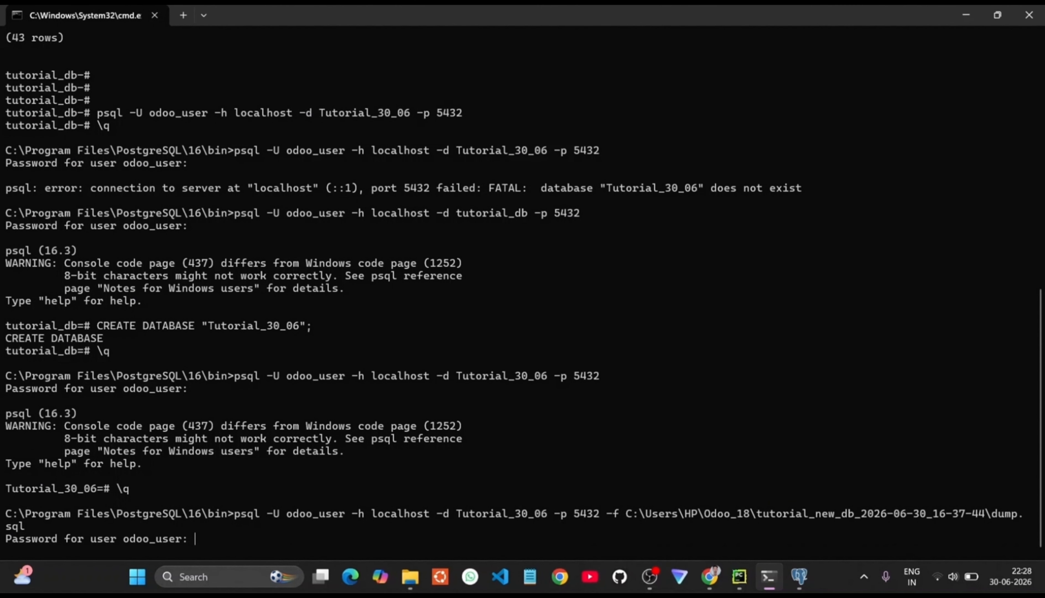
key(Return)
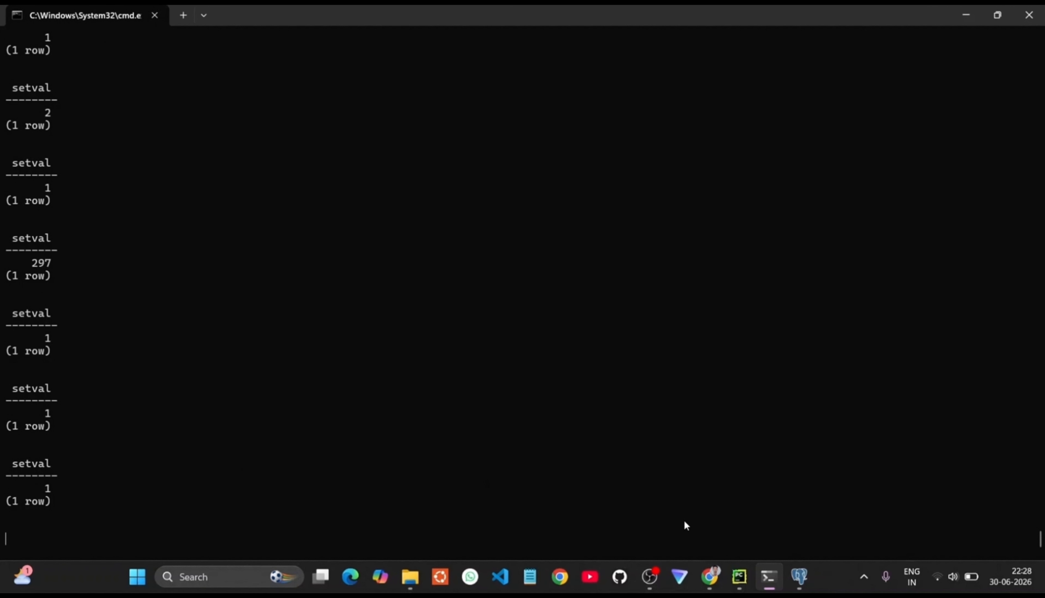
Step: Replace the db_name value tutorial_new_db with Tutorial_30_06 in odoo.conf
click(739, 576)
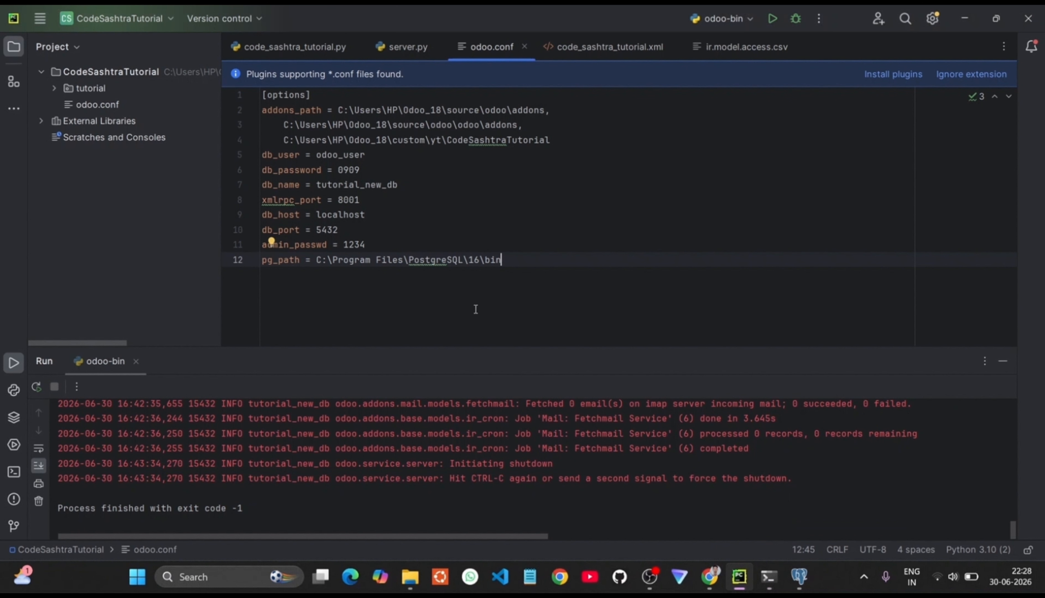
double_click(347, 188)
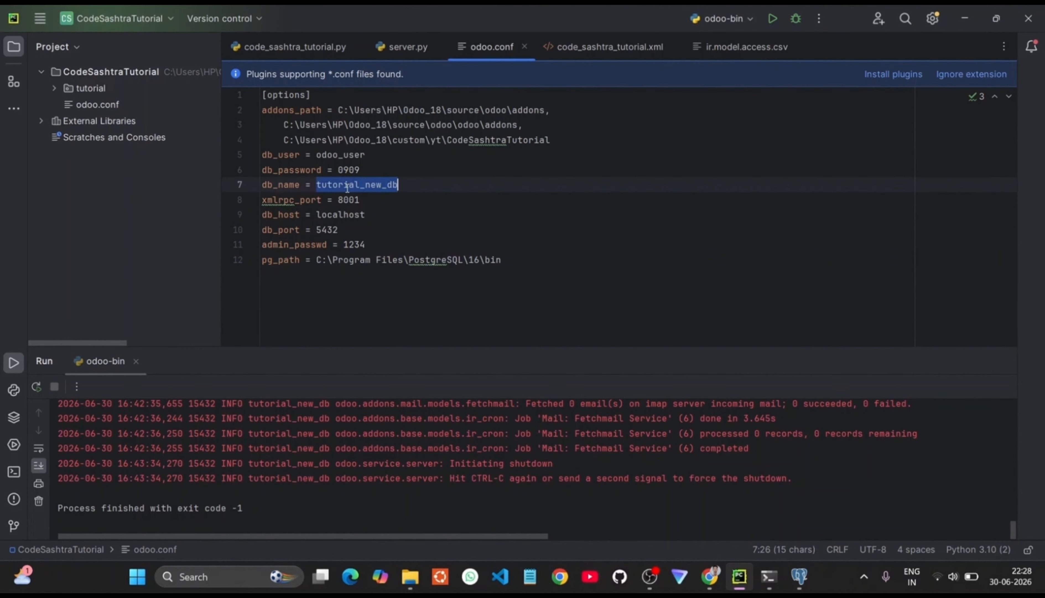
key(BackSpace)
key(ctrl+v)
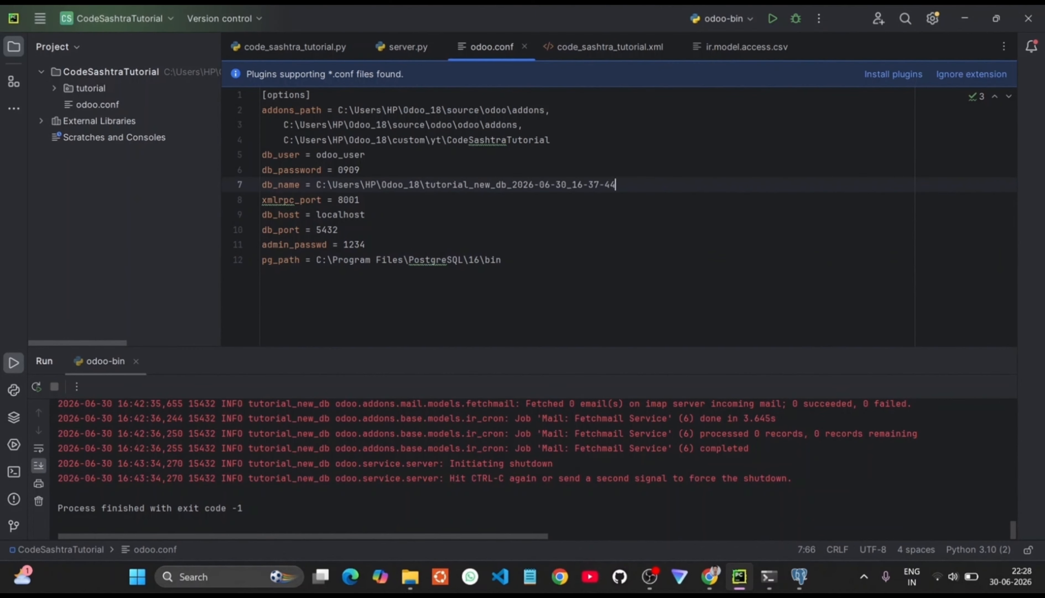
key(BackSpace)
key(BackSpace)
key(BackSpace)
key(BackSpace)
key(BackSpace)
key(BackSpace)
key(BackSpace)
key(BackSpace)
key(BackSpace)
key(BackSpace)
key(BackSpace)
key(BackSpace)
key(BackSpace)
key(BackSpace)
key(BackSpace)
key(BackSpace)
key(BackSpace)
key(BackSpace)
key(BackSpace)
key(BackSpace)
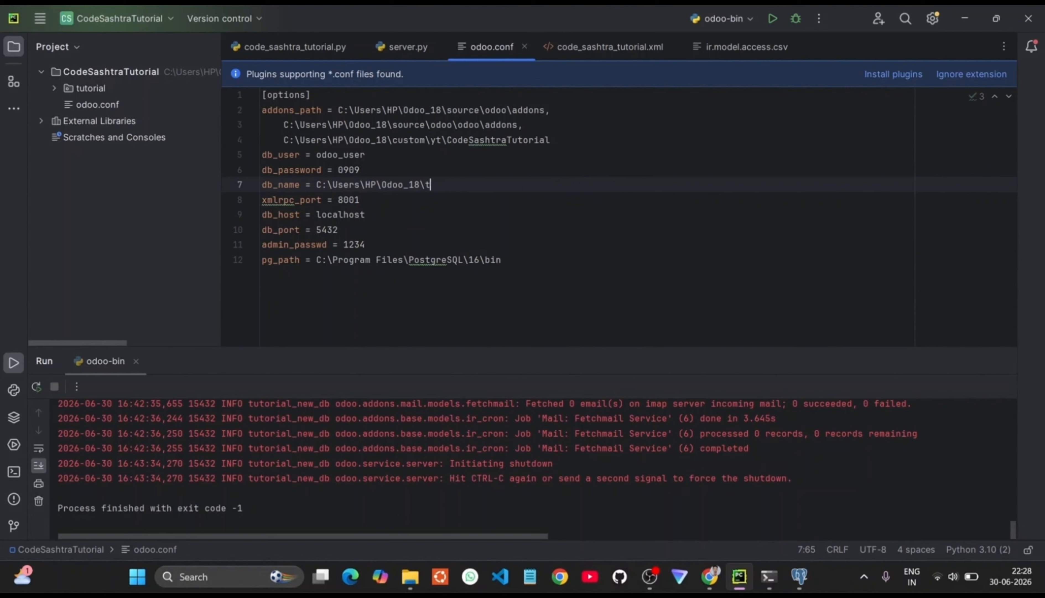
key(BackSpace)
key(BackSpace)
key(BackSpace)
key(BackSpace)
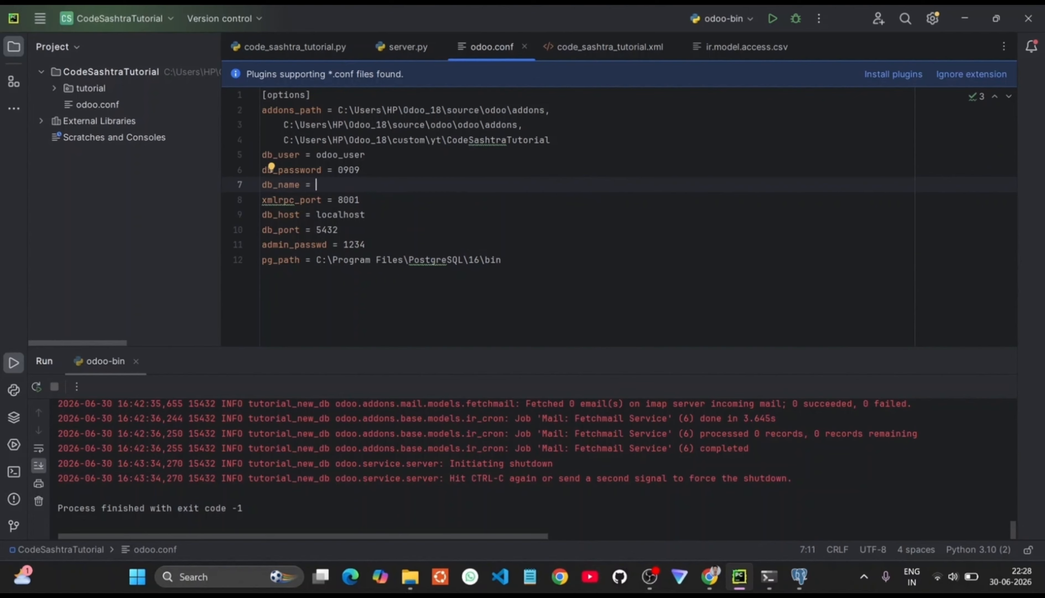
text(Tutoria)
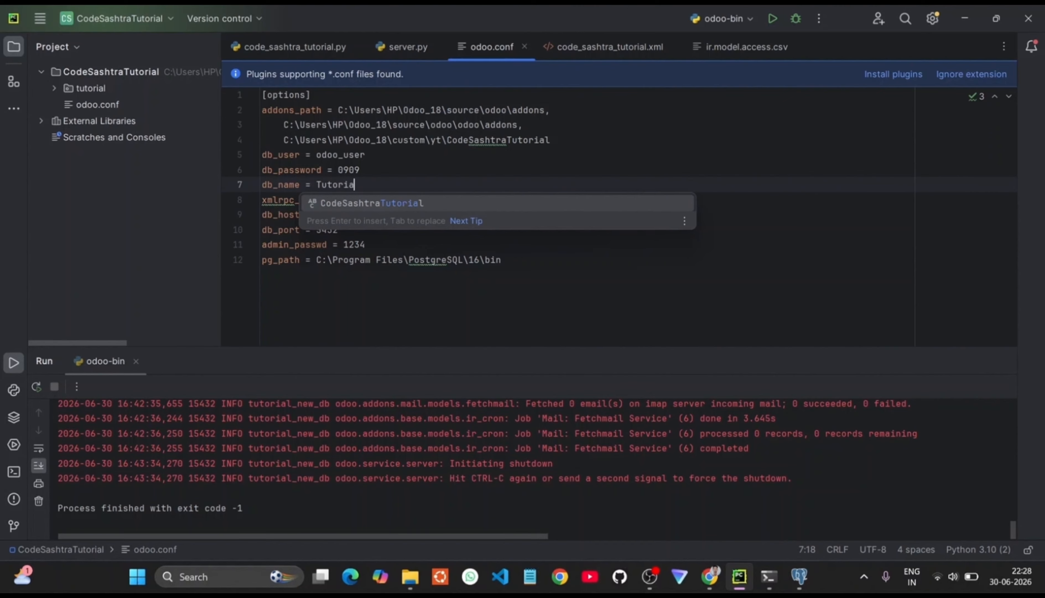
text(l_)
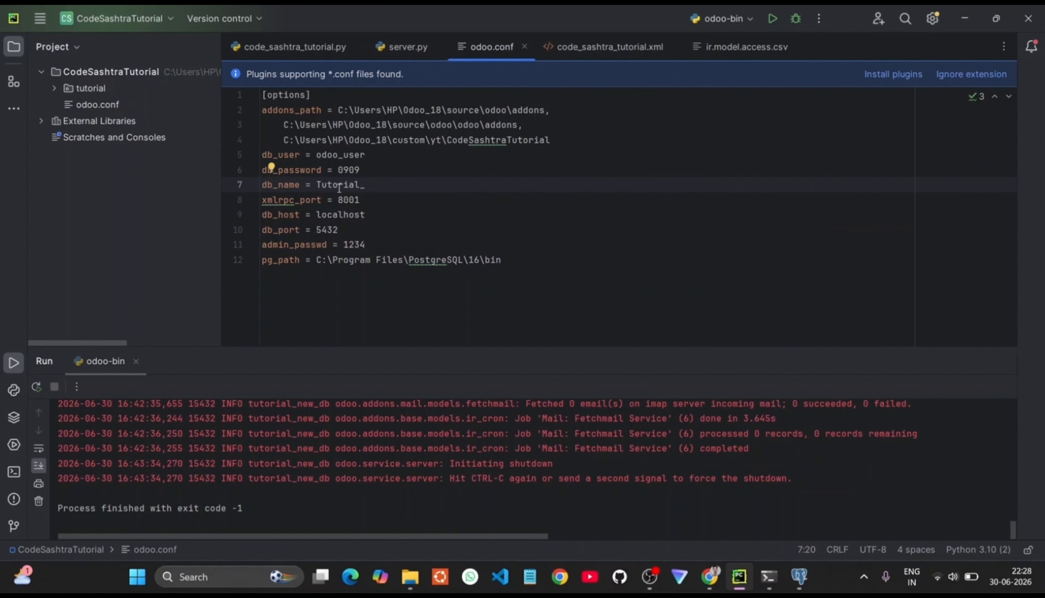
text(30_06)
double_click(376, 185)
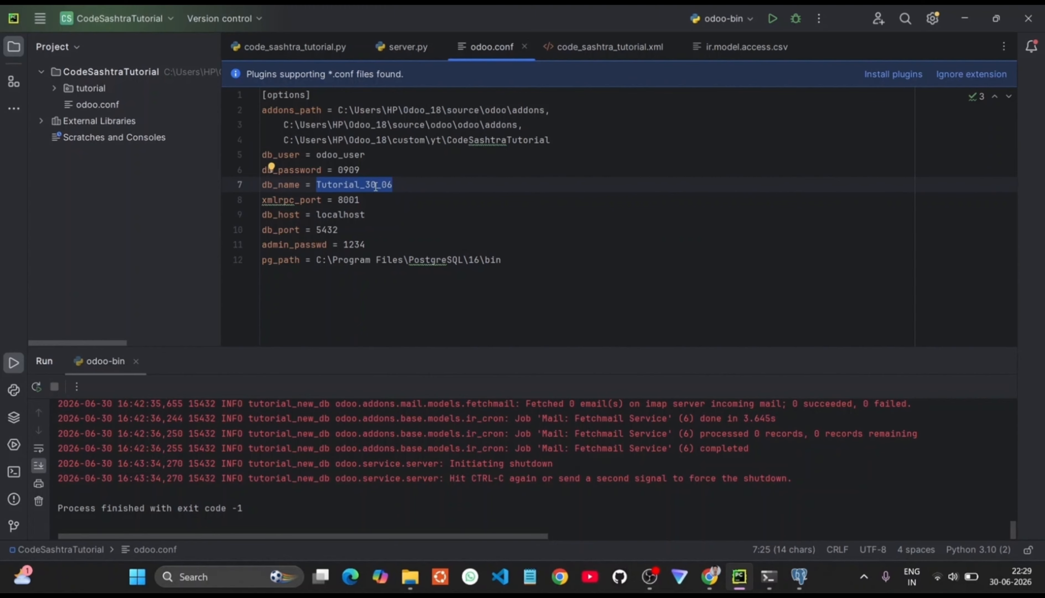
click(427, 182)
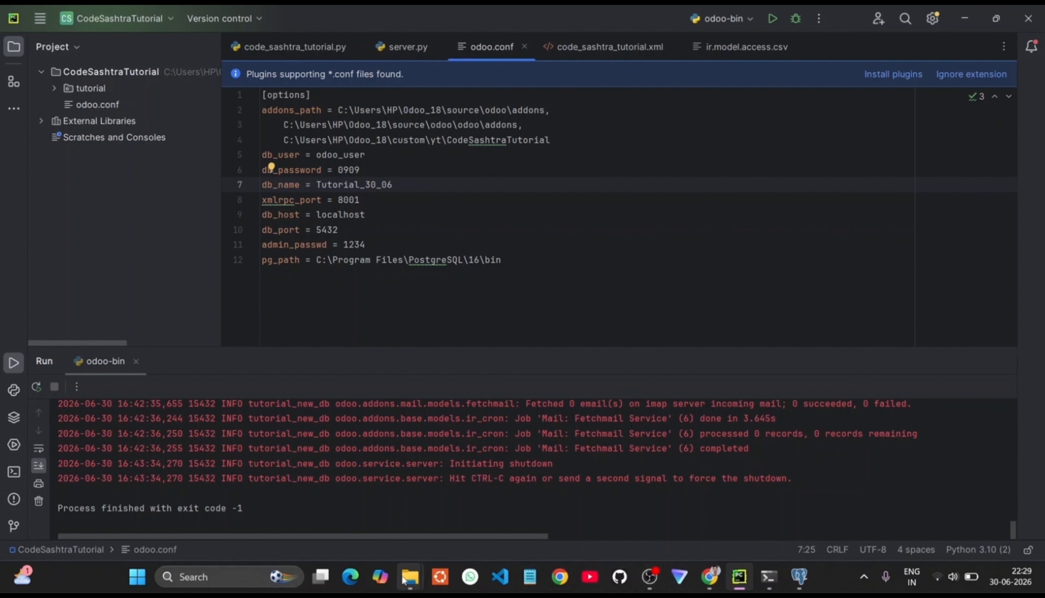
click(403, 579)
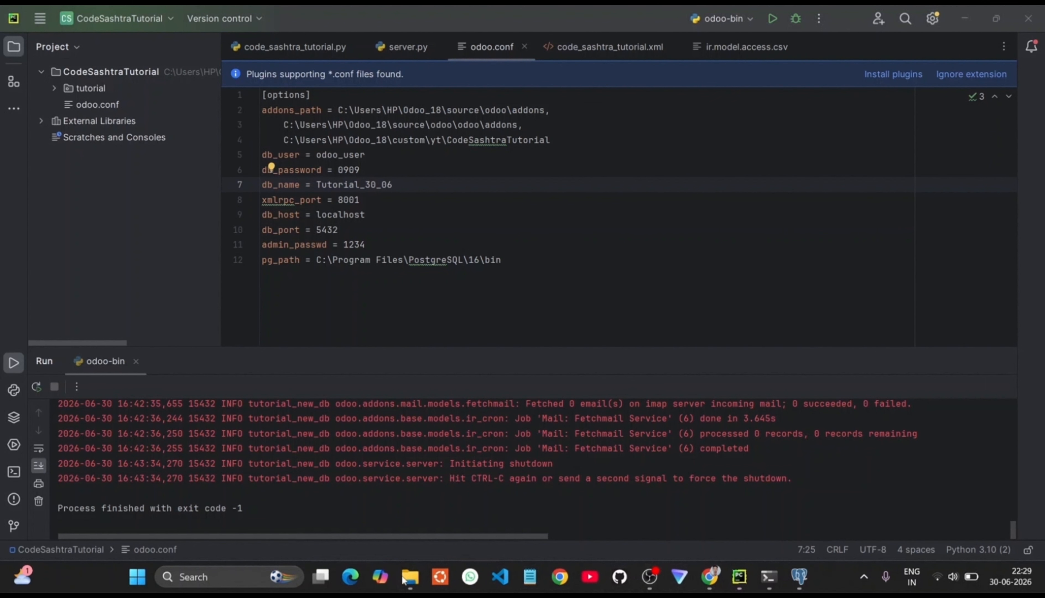
Step: Create a new folder named filestore inside Odoo_18\data
click(392, 550)
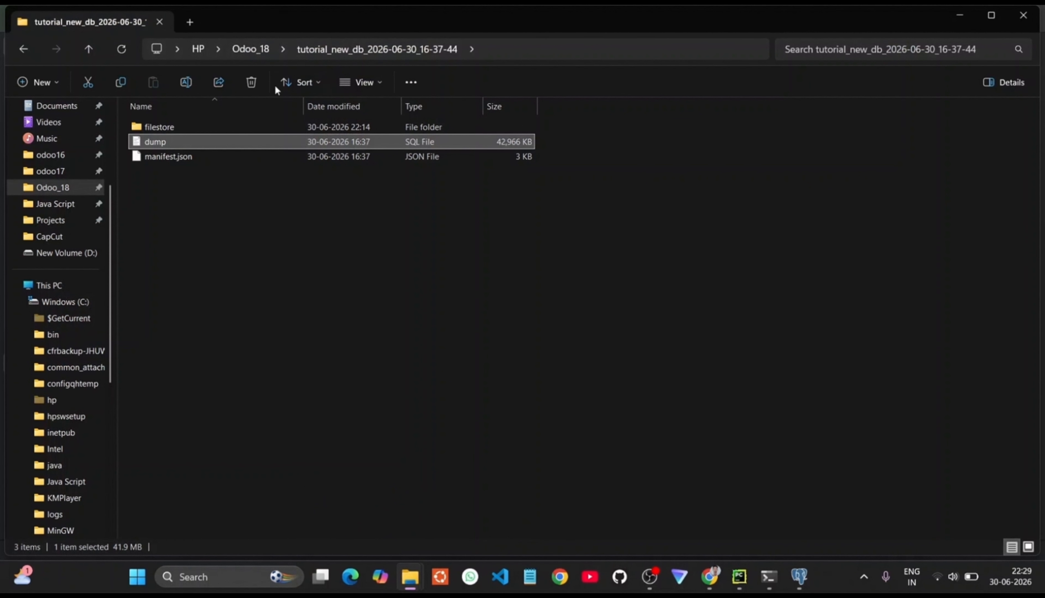
click(253, 48)
click(198, 158)
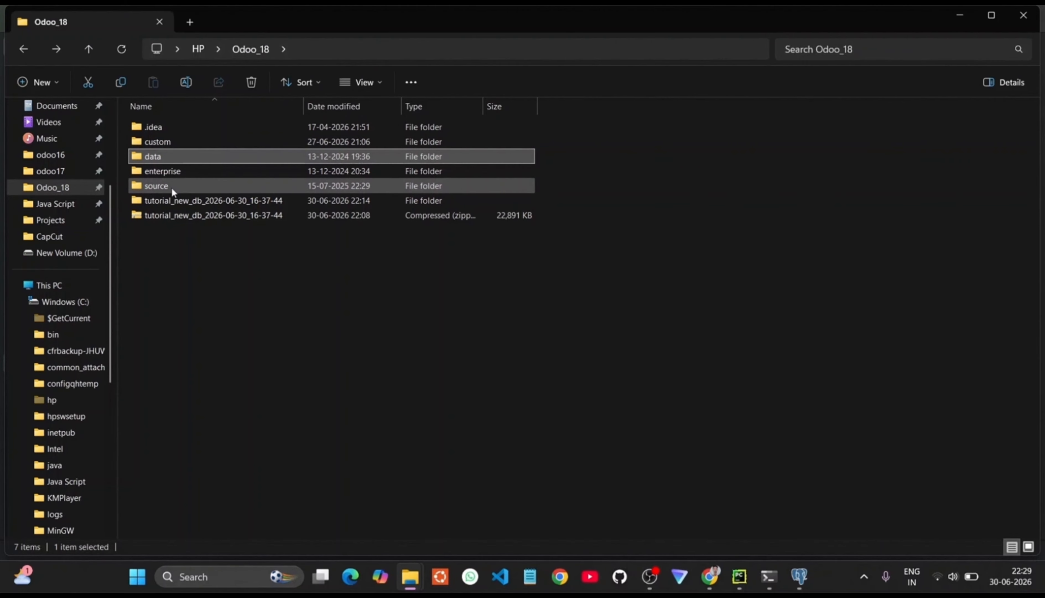
double_click(186, 156)
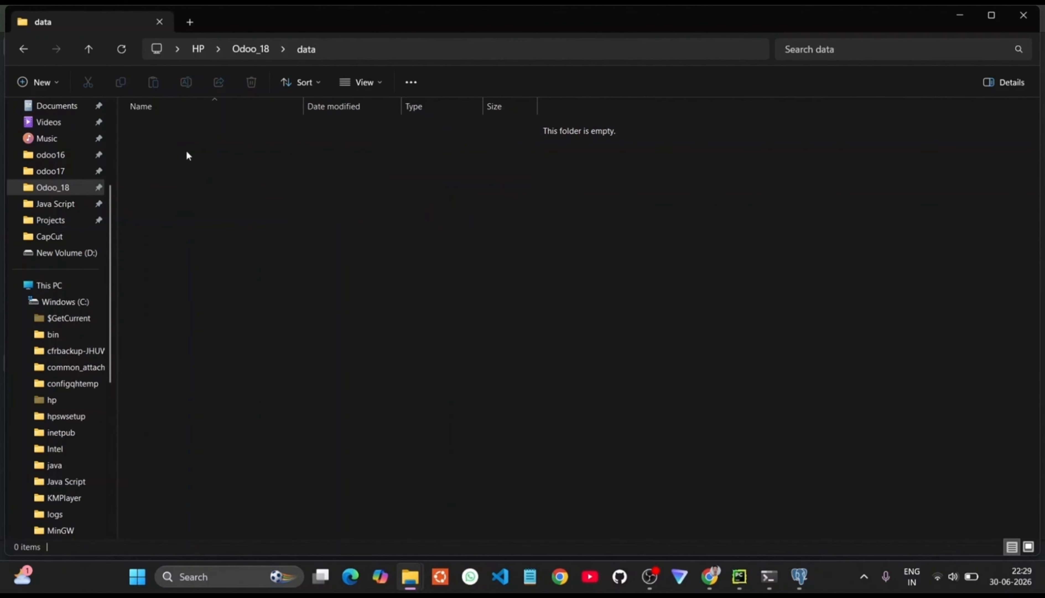
click(37, 82)
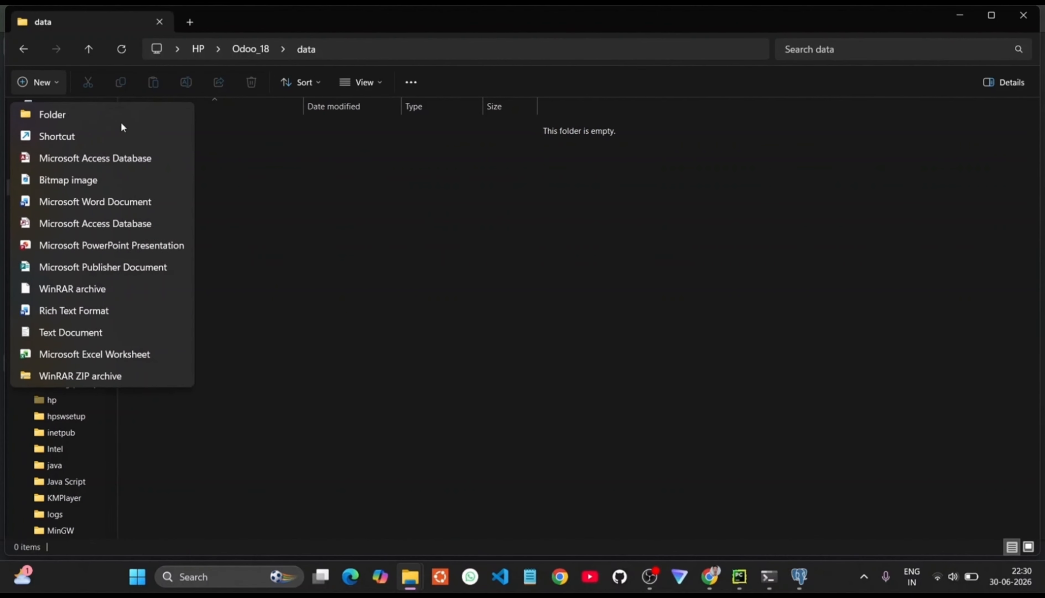
click(66, 120)
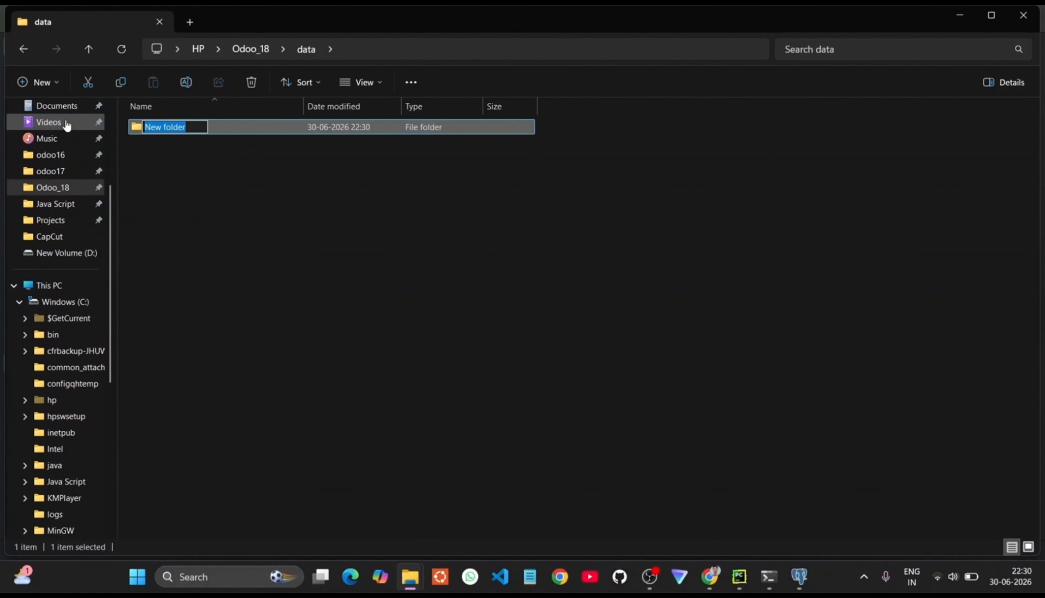
text(files)
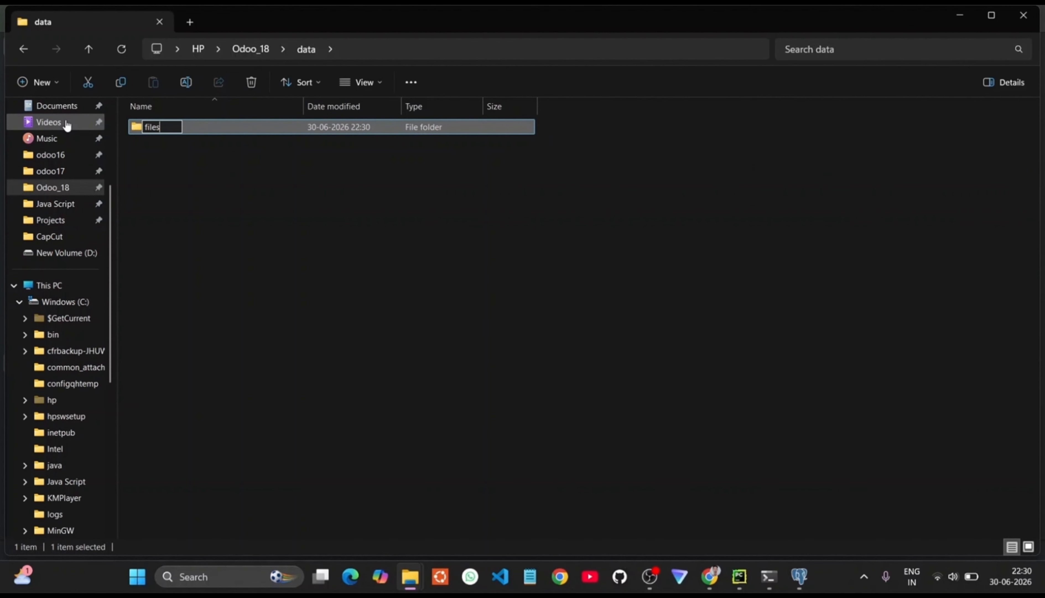
text(tore)
key(Return)
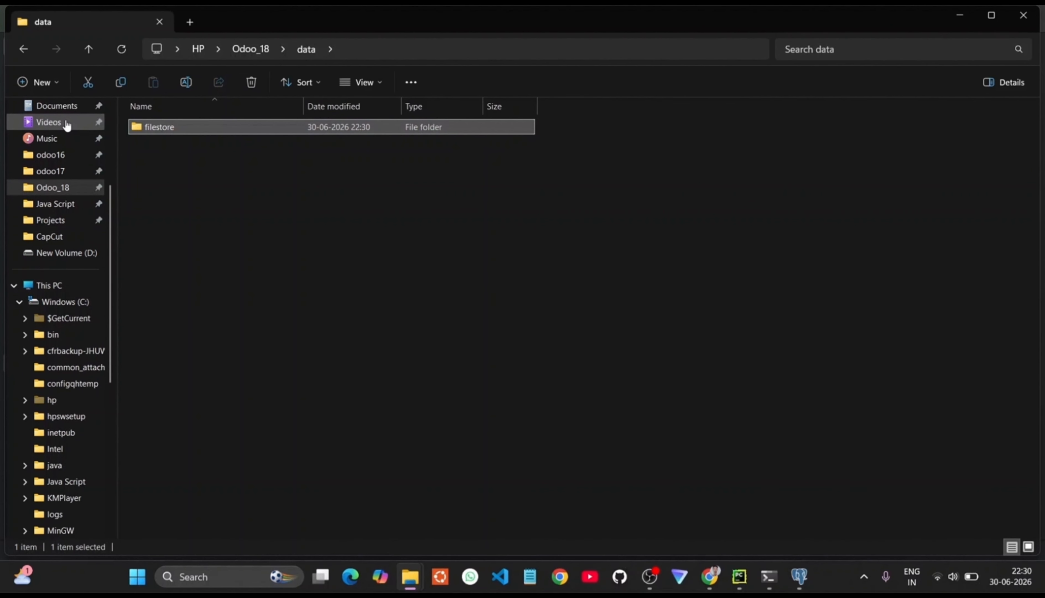
Step: Create an empty Tutorial_30_06 folder inside the new filestore folder
double_click(157, 129)
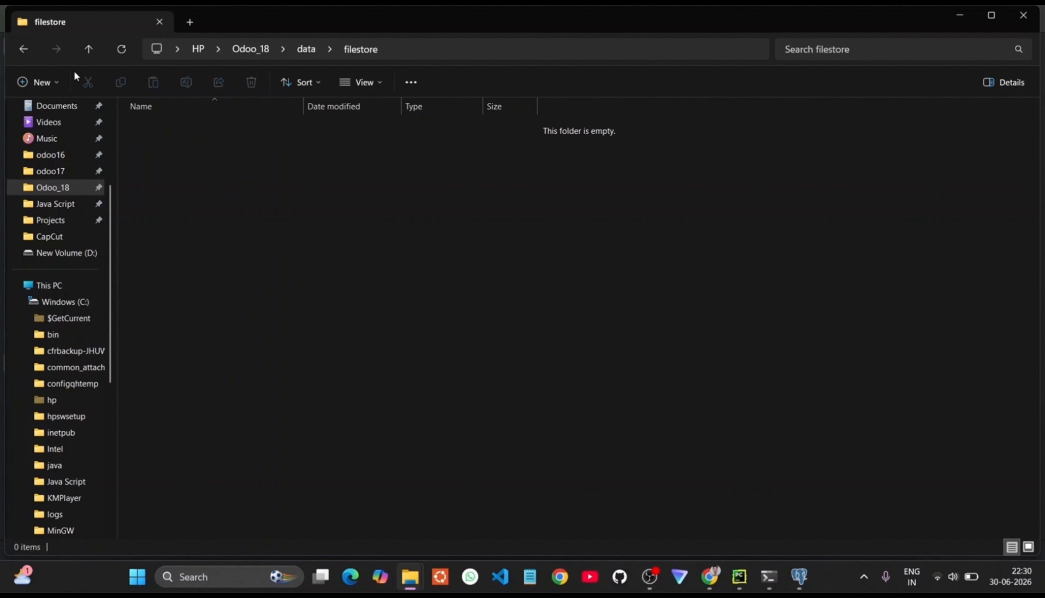
click(40, 82)
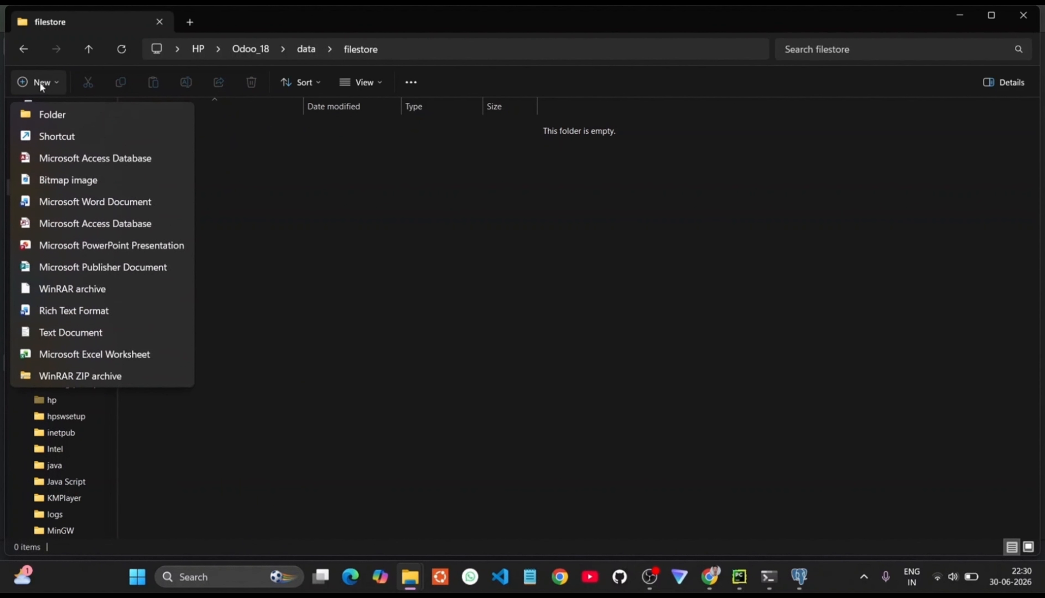
click(79, 106)
text(Tutorial_30_06)
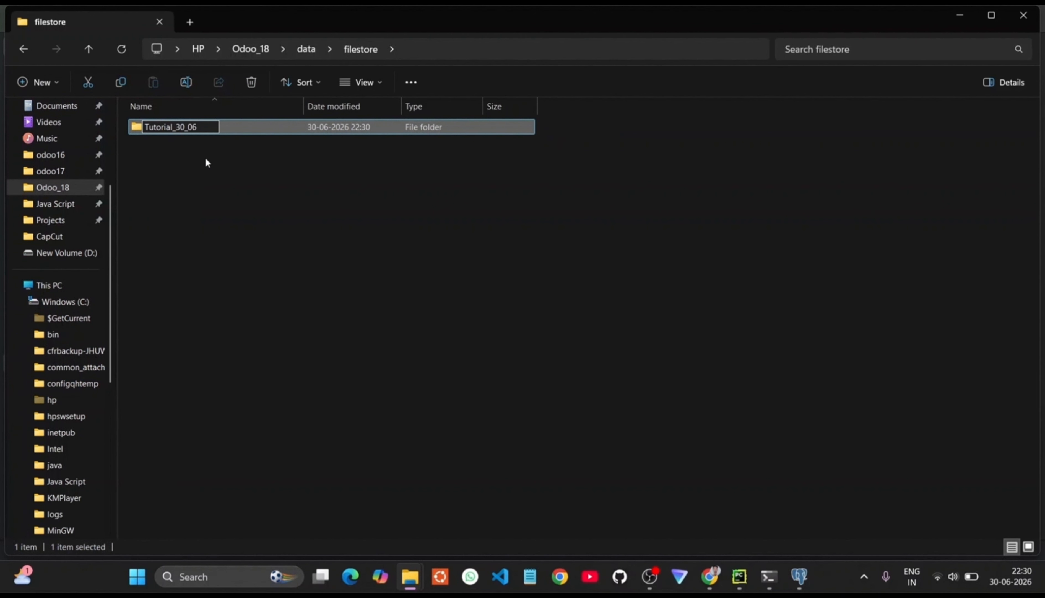
key(Return)
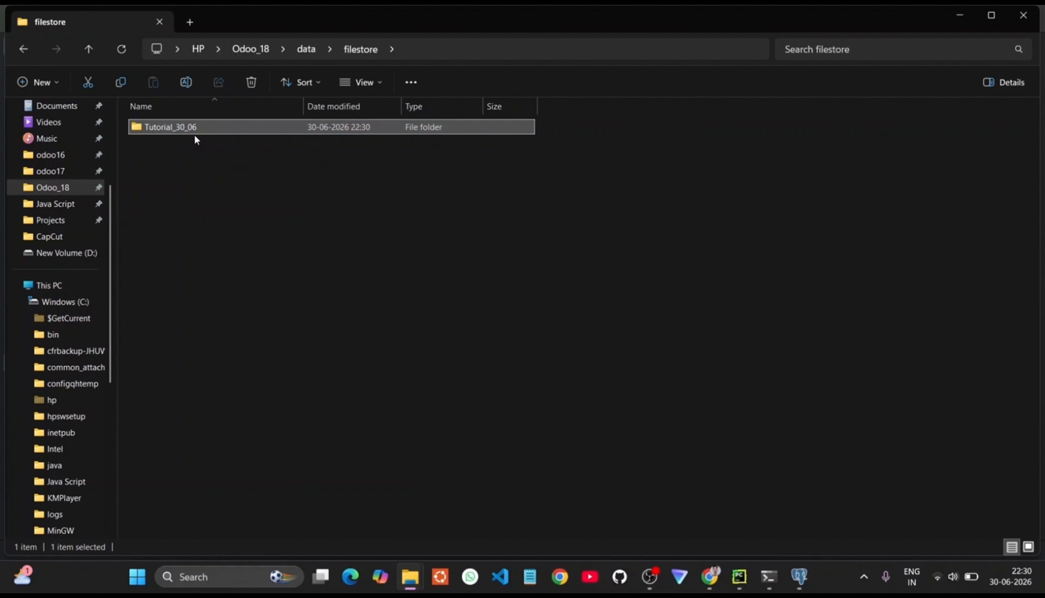
click(195, 136)
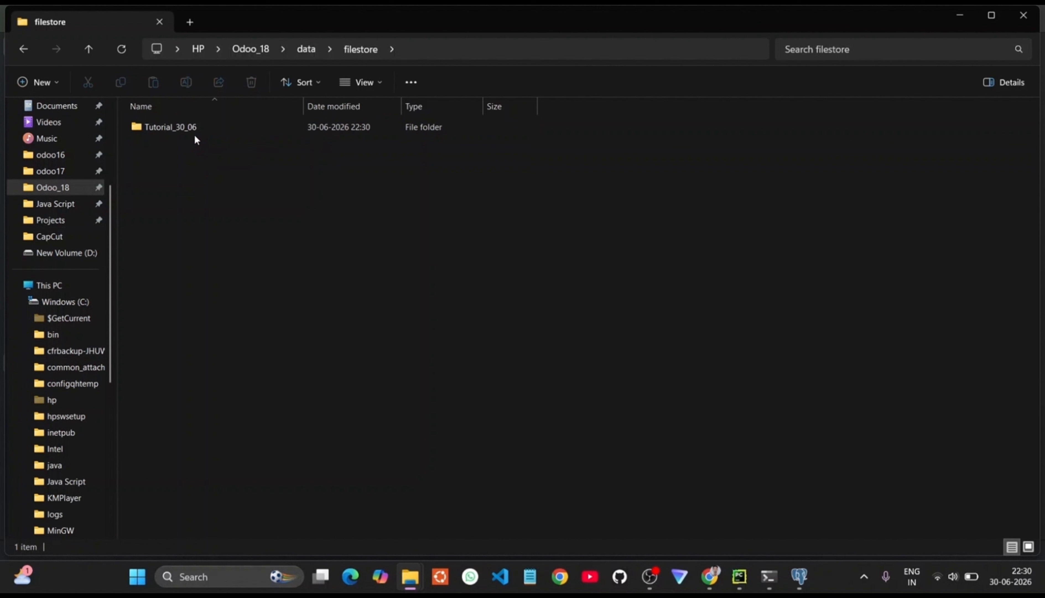
click(23, 49)
Step: Copy all 231 folders from the extracted backup's filestore folder
click(23, 49)
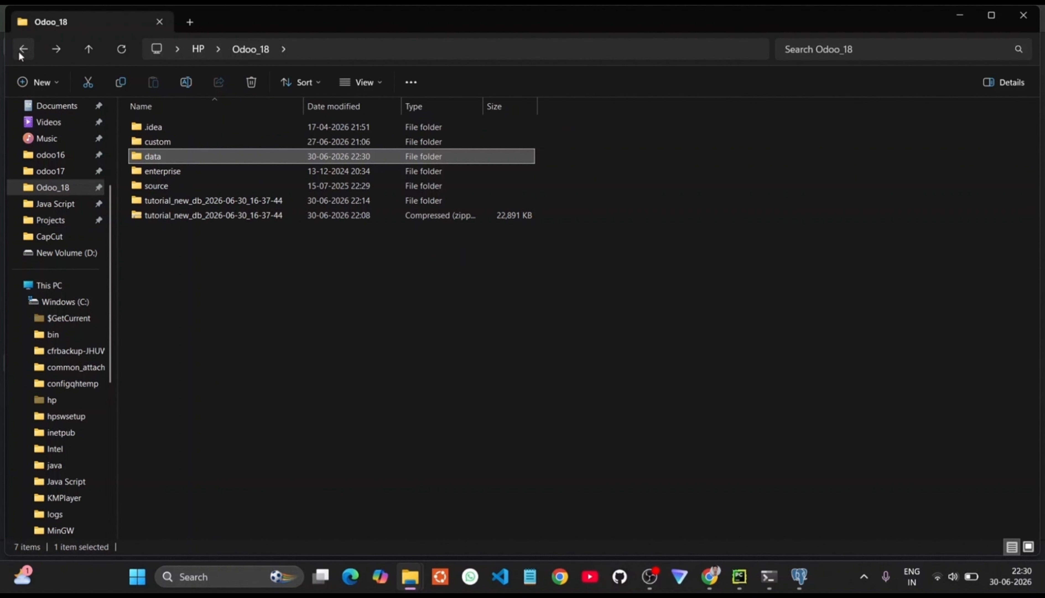
click(20, 54)
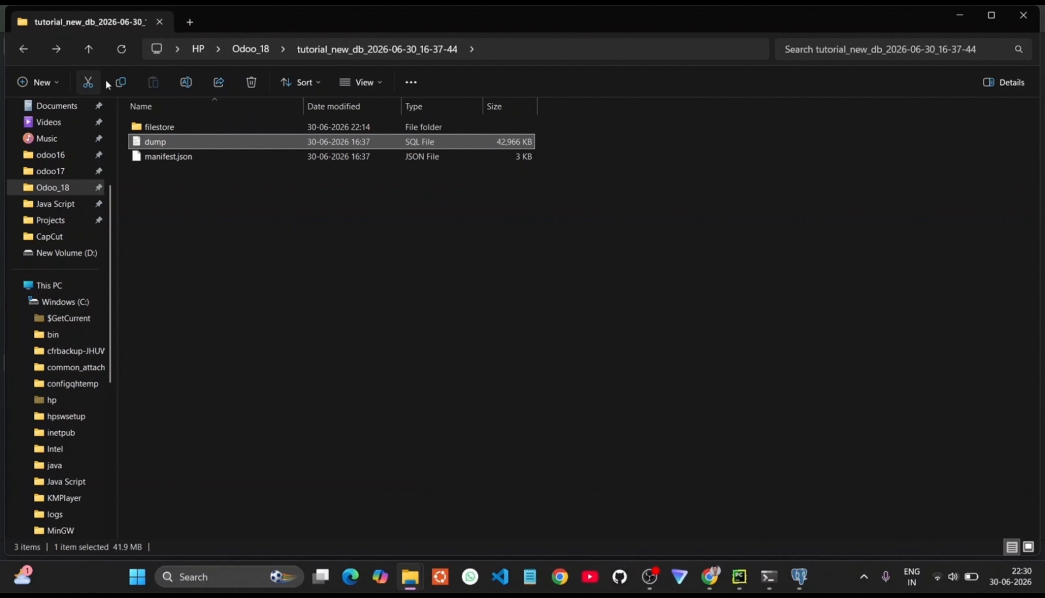
double_click(153, 127)
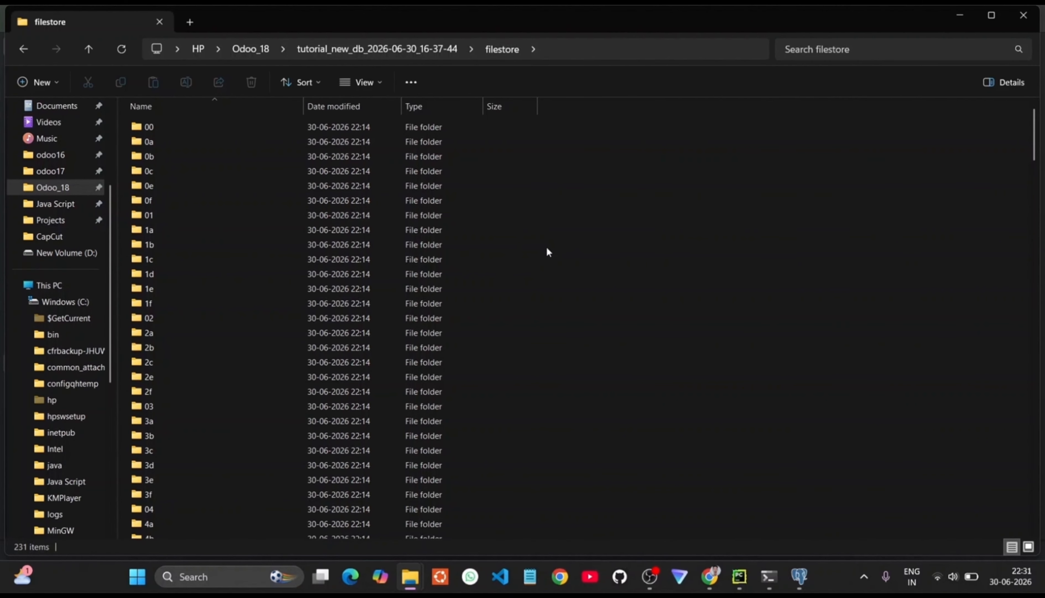
key(ctrl+a)
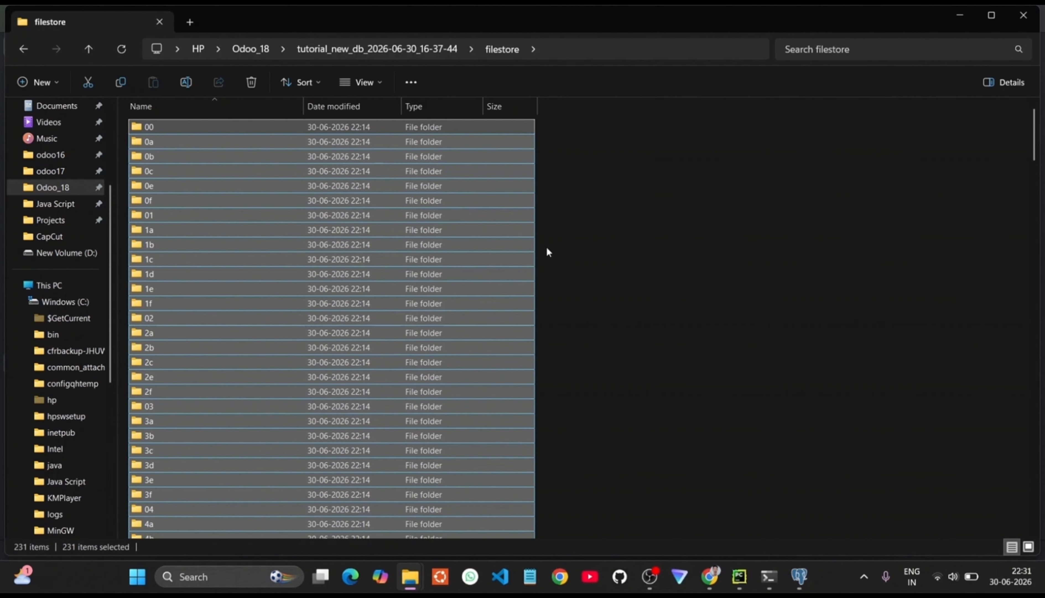
click(546, 247)
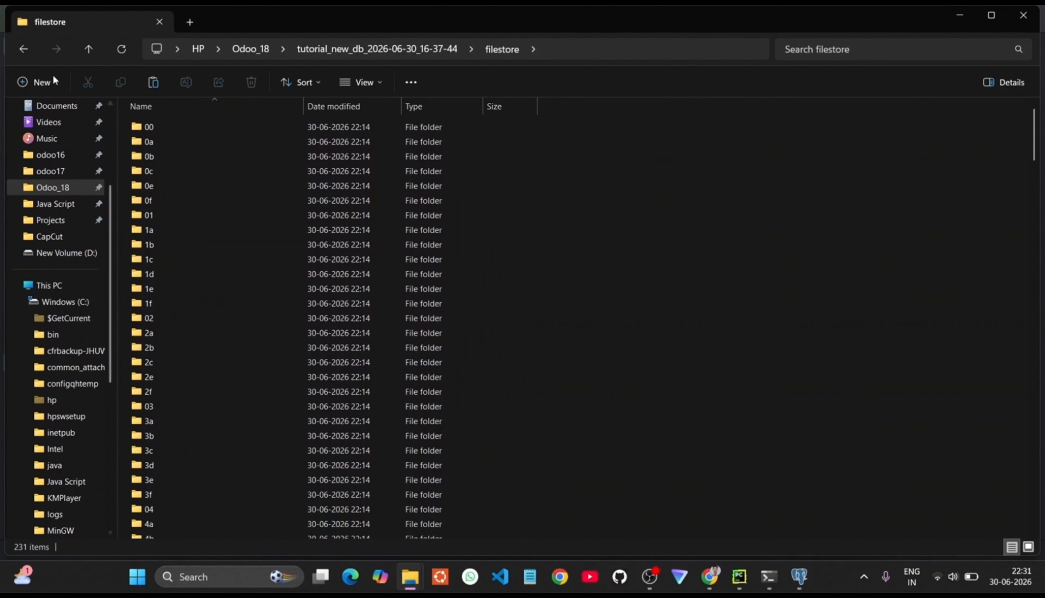
Step: Paste the copied folders into Odoo_18\data\filestore\Tutorial_30_06
click(24, 50)
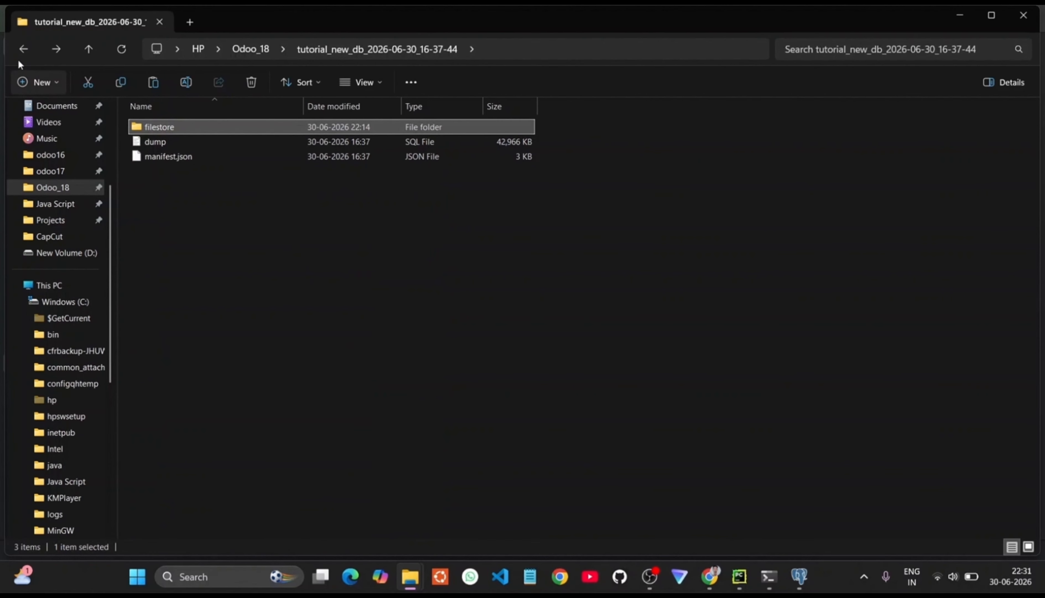
click(21, 53)
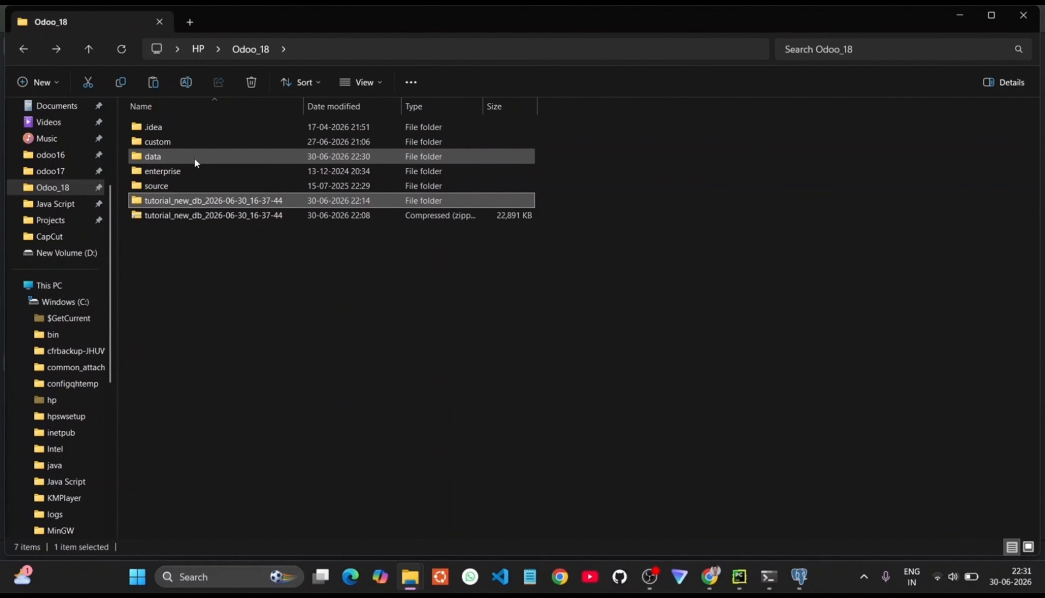
double_click(194, 157)
double_click(184, 124)
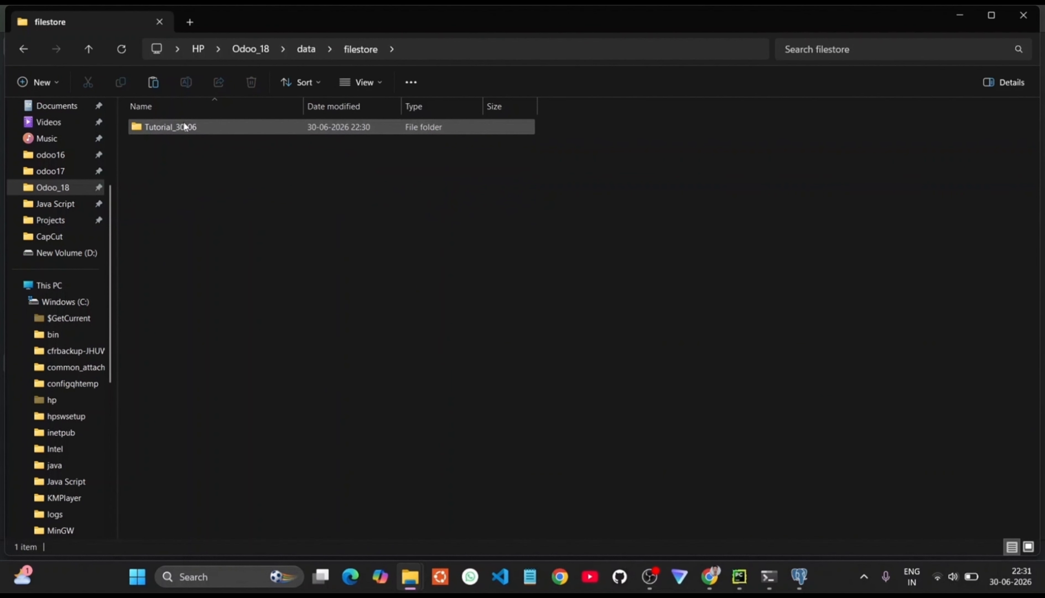
double_click(194, 125)
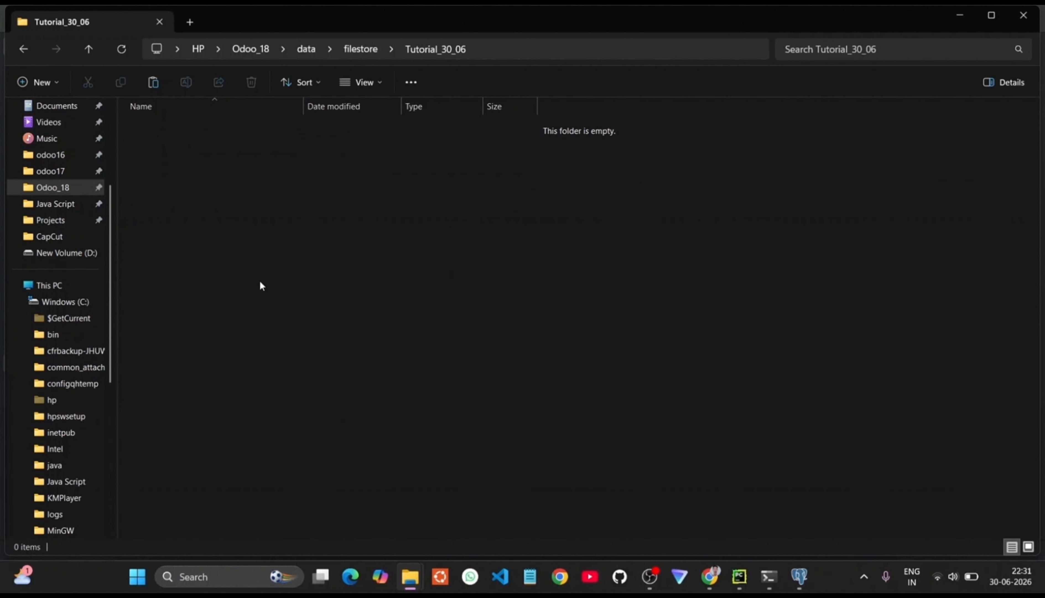
key(ctrl+v)
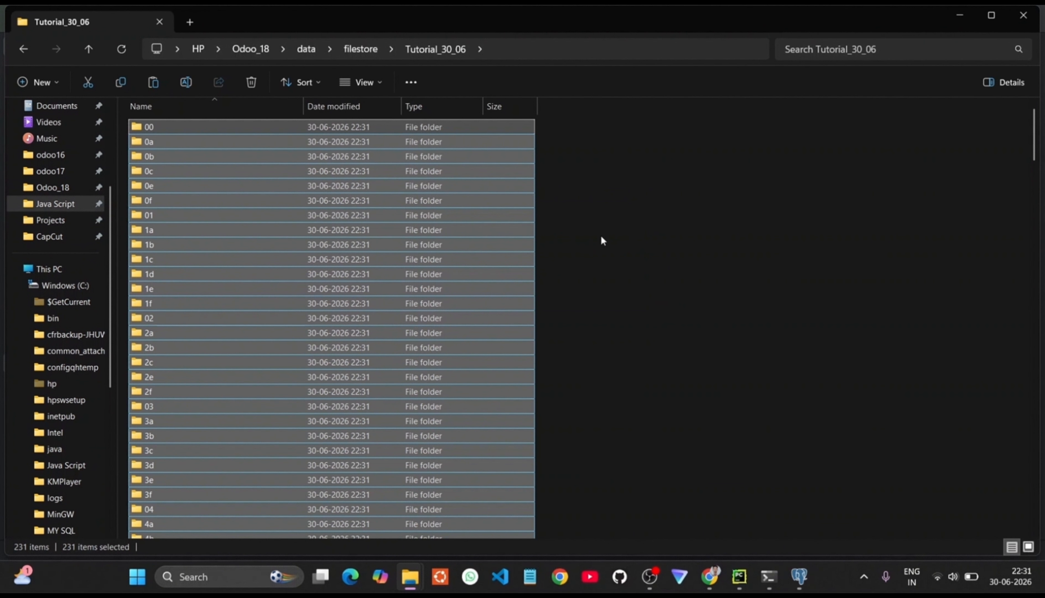
click(620, 241)
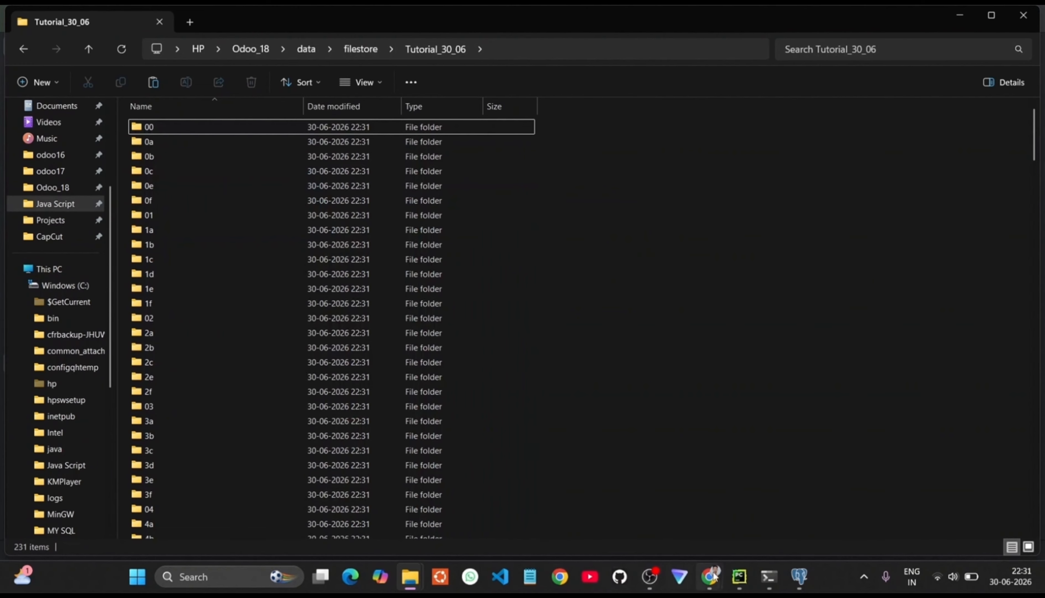
click(768, 581)
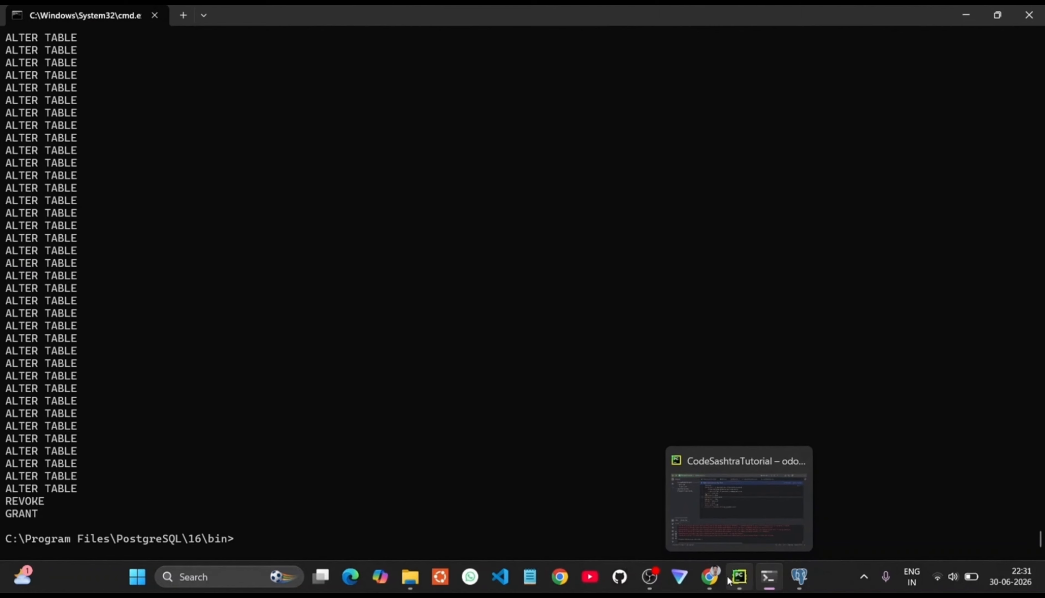
Step: Append -u base to the odoo-bin script parameters, save, and run the server
click(730, 578)
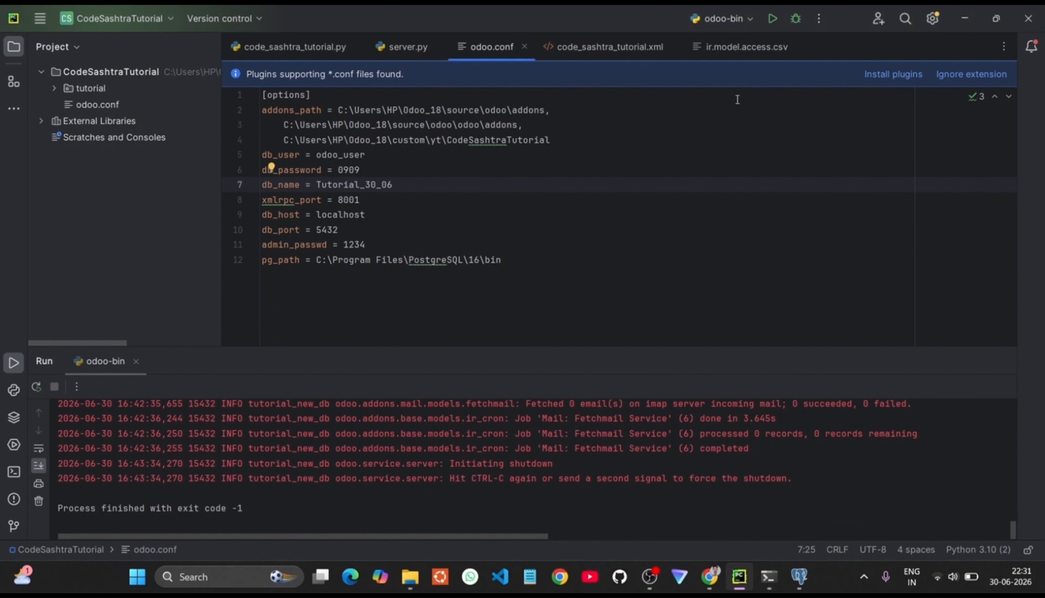
click(732, 18)
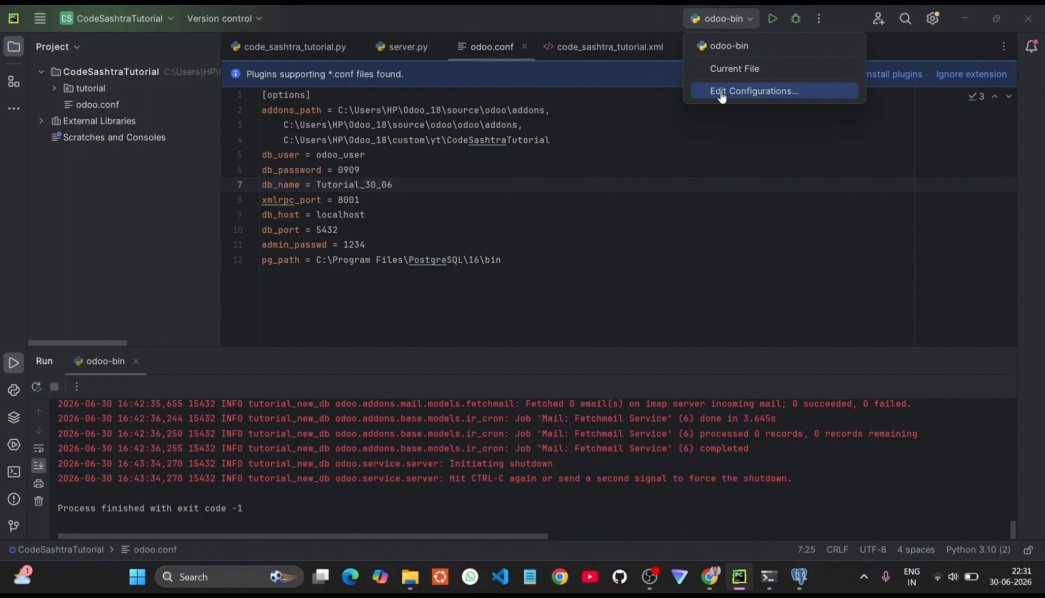
click(722, 92)
click(485, 204)
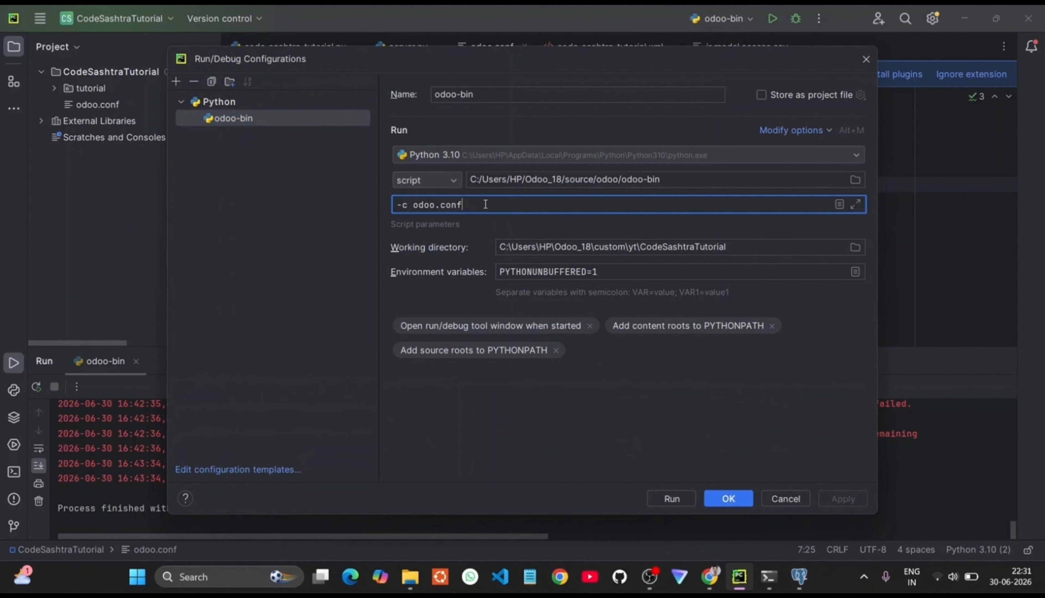
text(-u base)
click(663, 498)
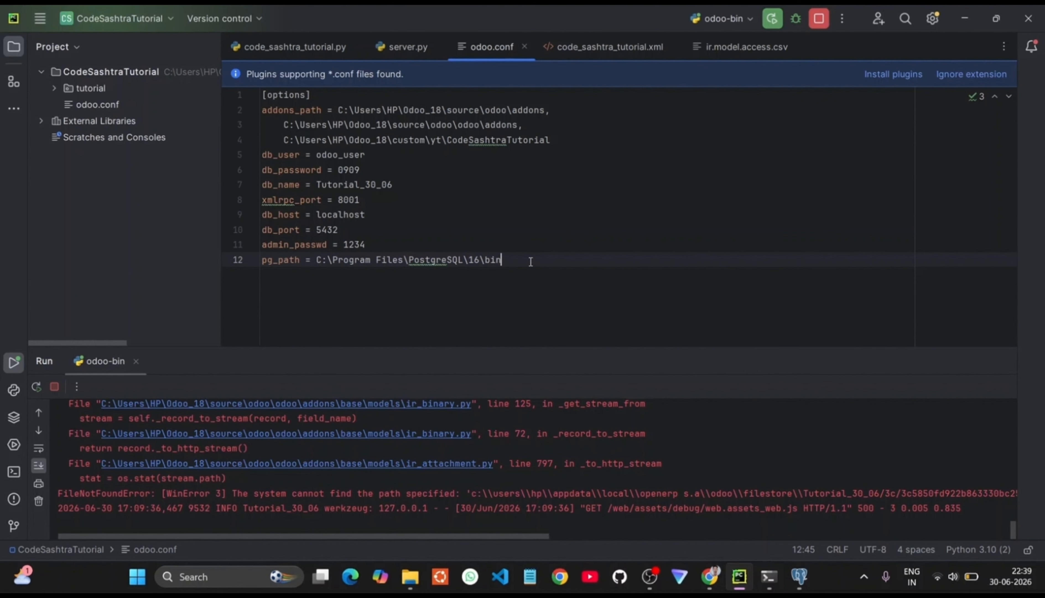
Step: Start a data_dir = line in odoo.conf and copy the Odoo_18\data path from Explorer
click(560, 139)
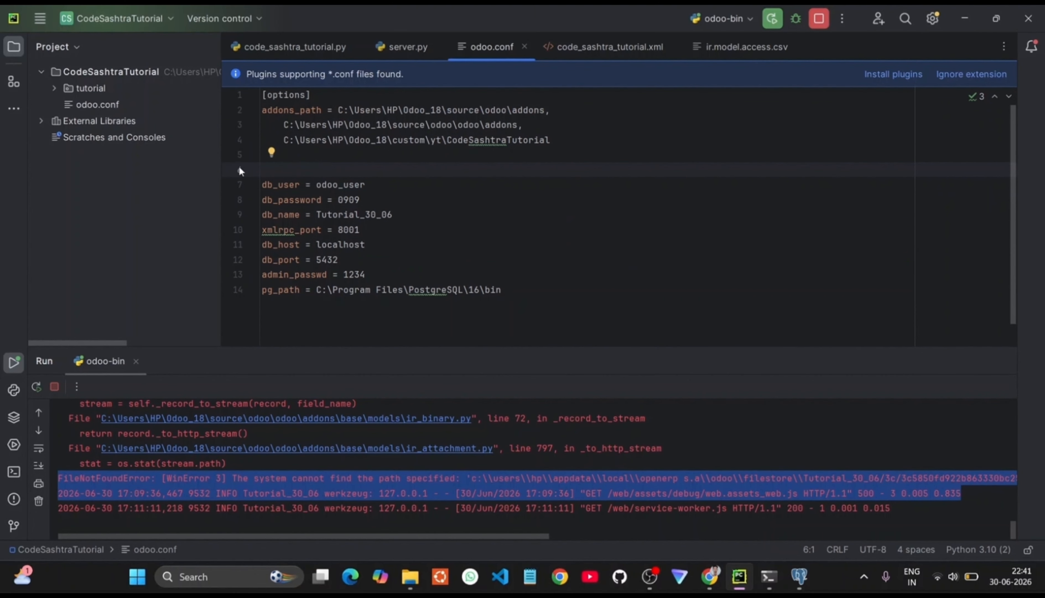
text(ta_dir =)
mouse_move(411, 576)
click(397, 547)
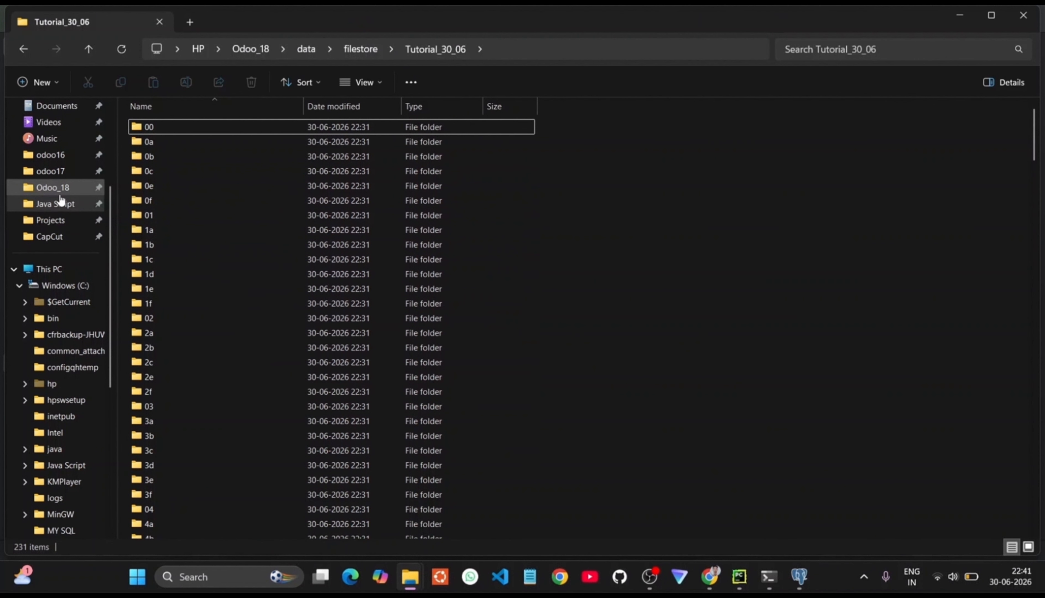
click(62, 187)
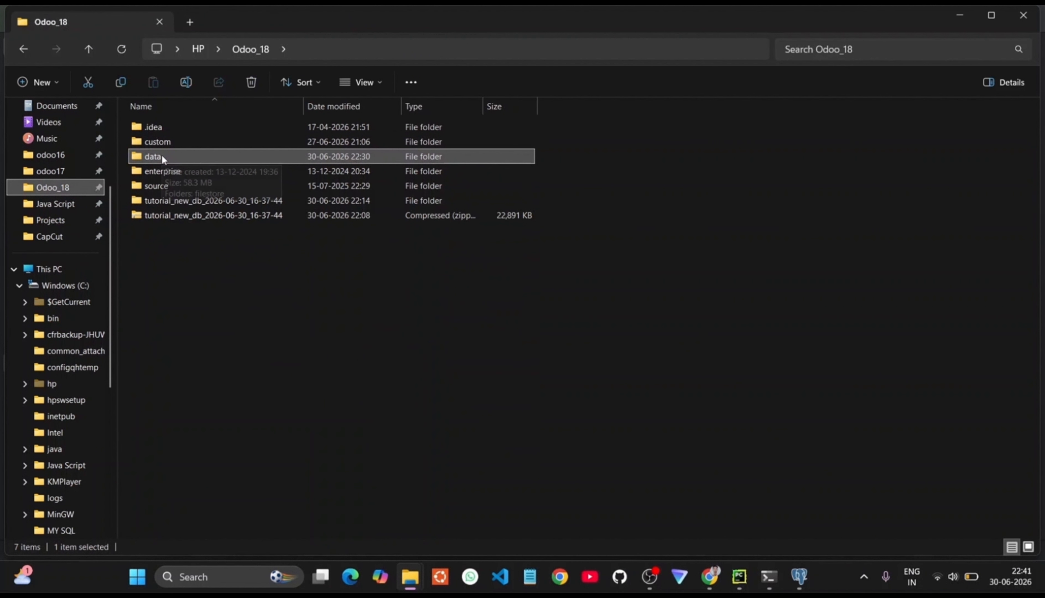
double_click(162, 155)
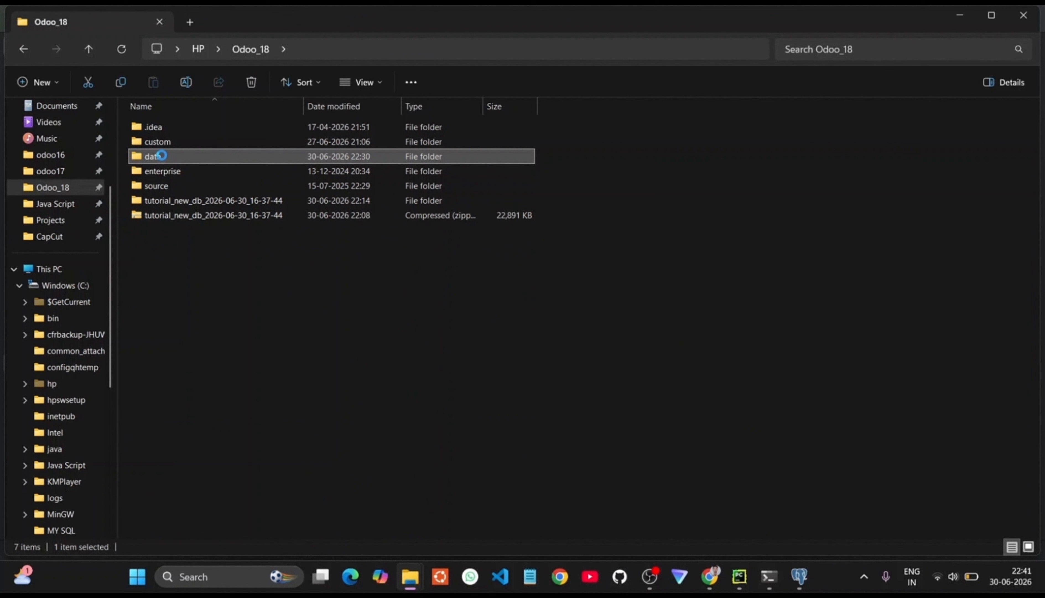
click(353, 56)
key(ctrl+c)
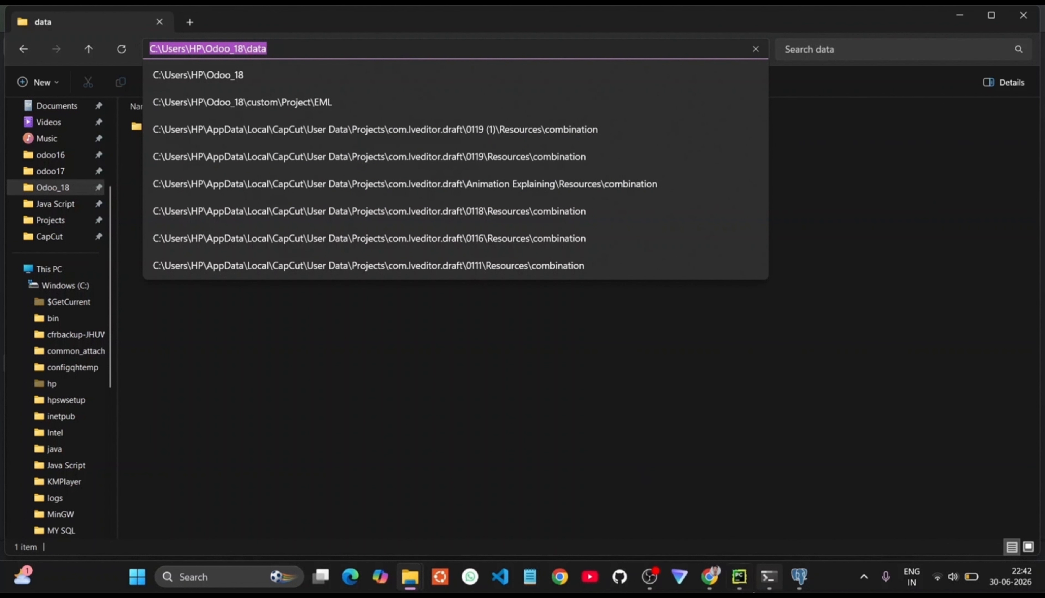
Step: Paste C:\Users\HP\Odoo_18\data as the unquoted data_dir value and stop the server
click(730, 515)
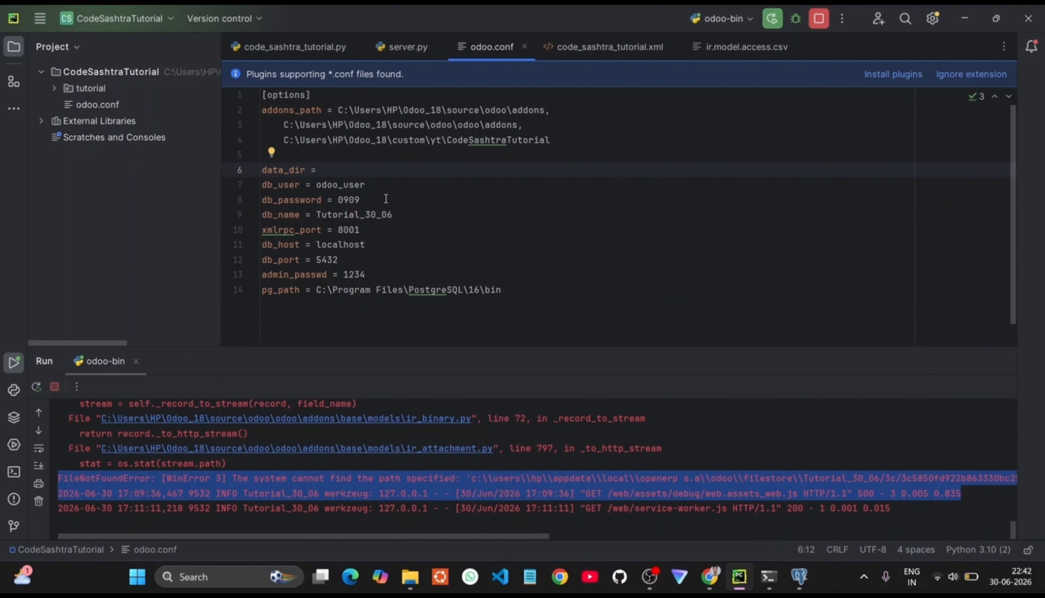
text(")
key(ctrl+v)
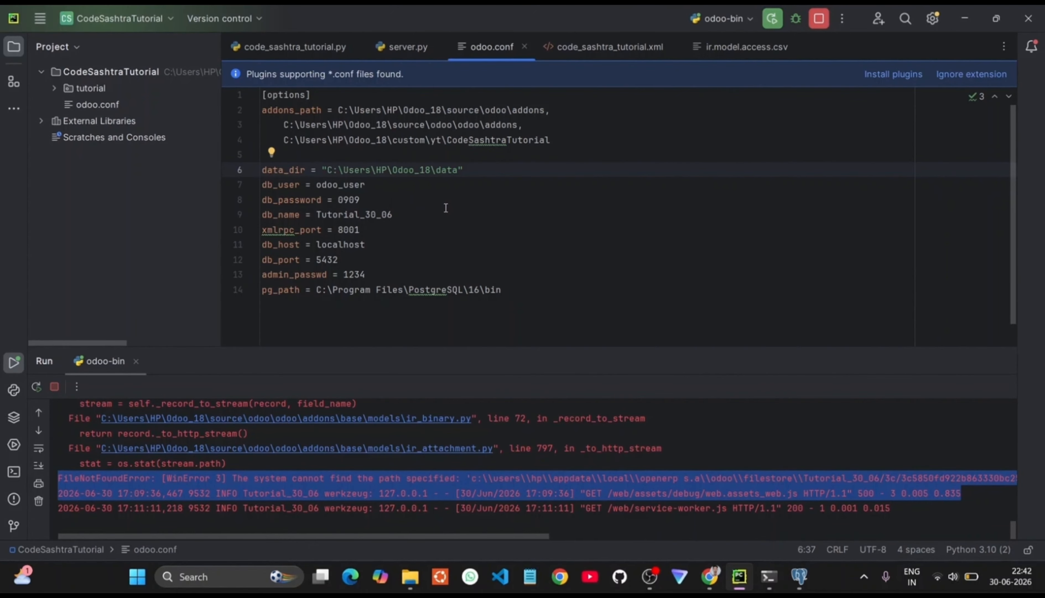
key(Delete)
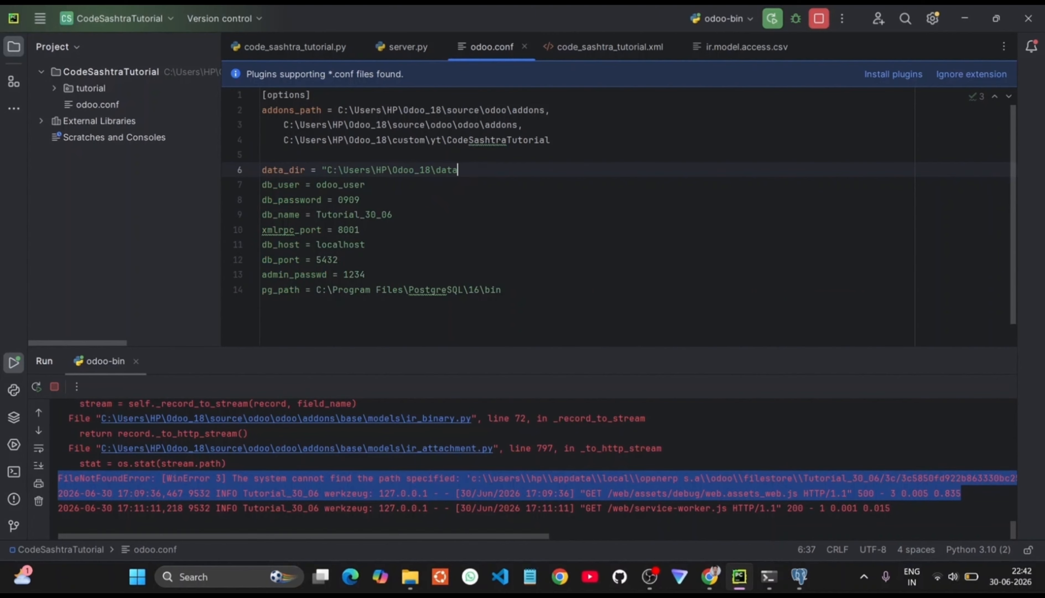
click(328, 169)
key(BackSpace)
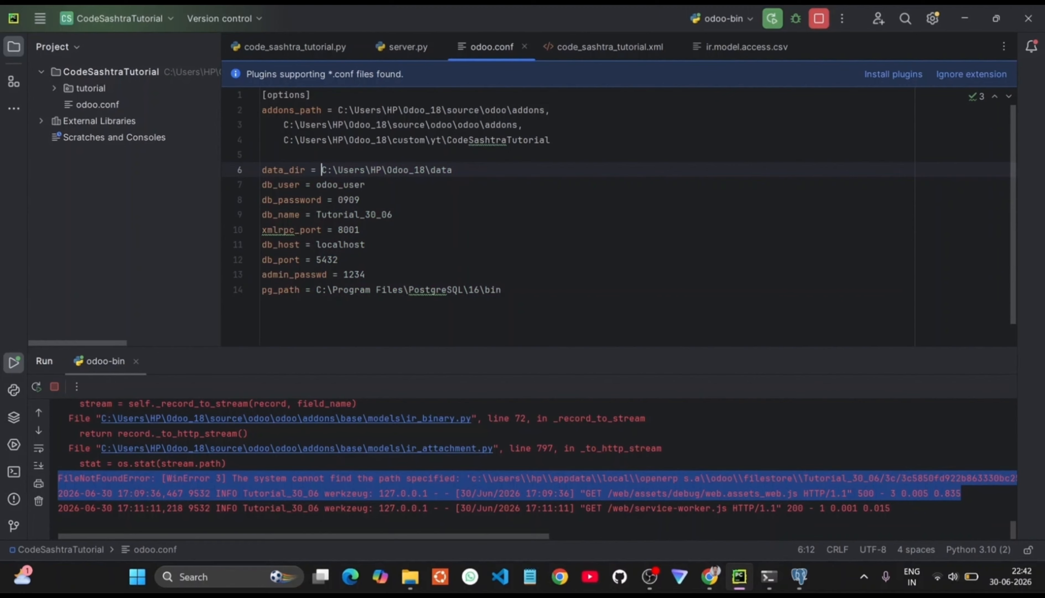
click(494, 174)
click(817, 22)
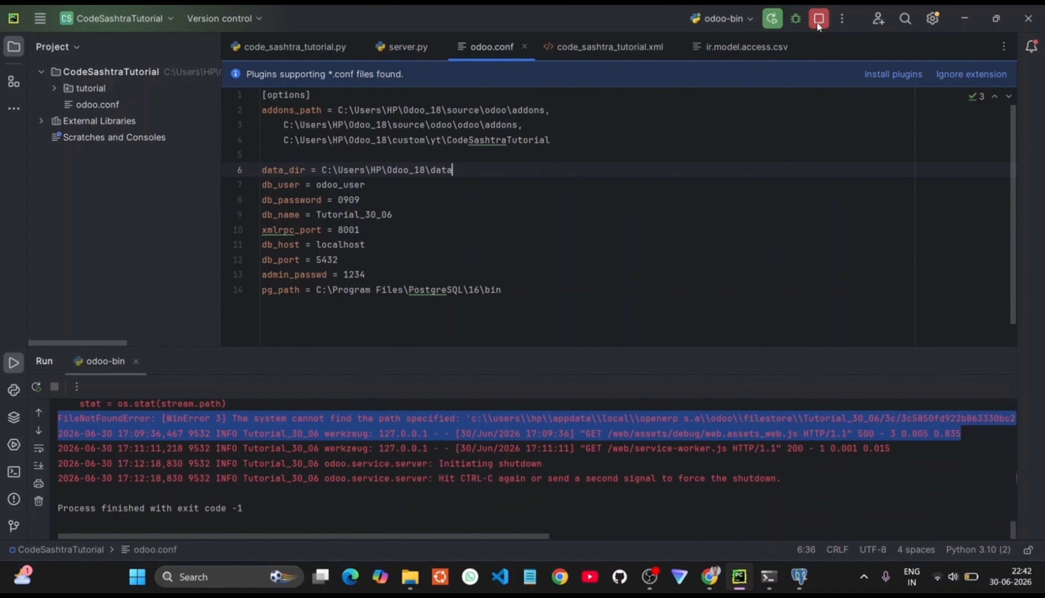
Step: Restart Odoo with the new data_dir and review the odoo-bin parameters -c odoo.conf -u base
click(774, 19)
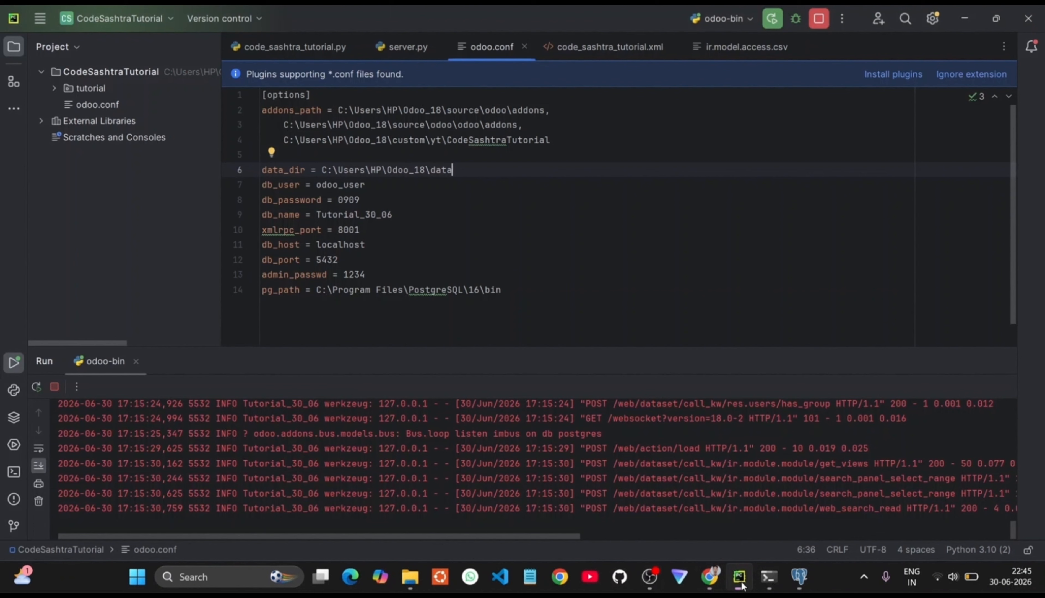
click(738, 577)
drag(452, 170, 261, 177)
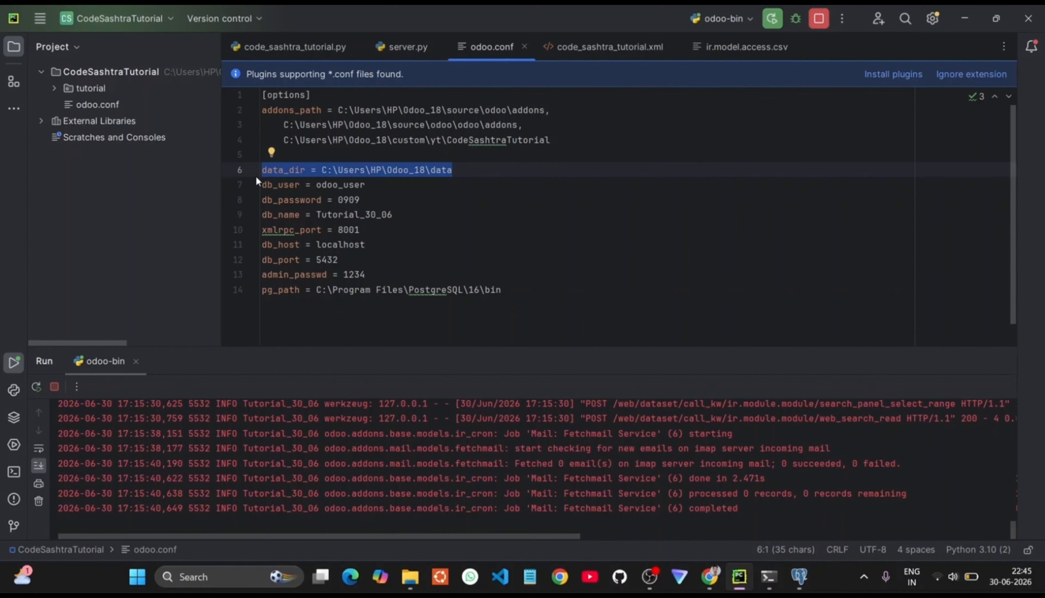
click(410, 199)
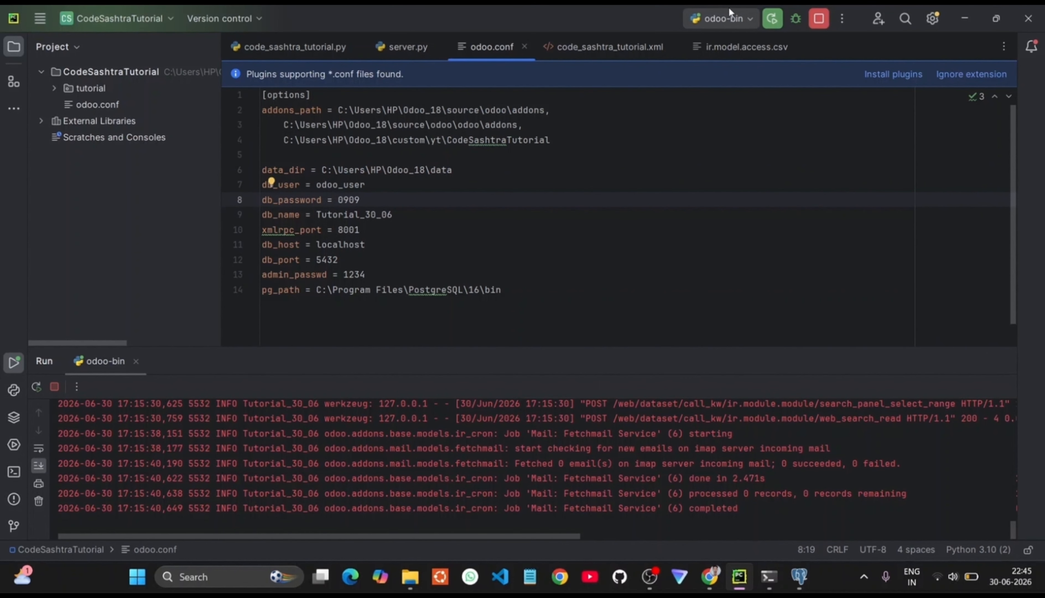
click(726, 17)
click(737, 89)
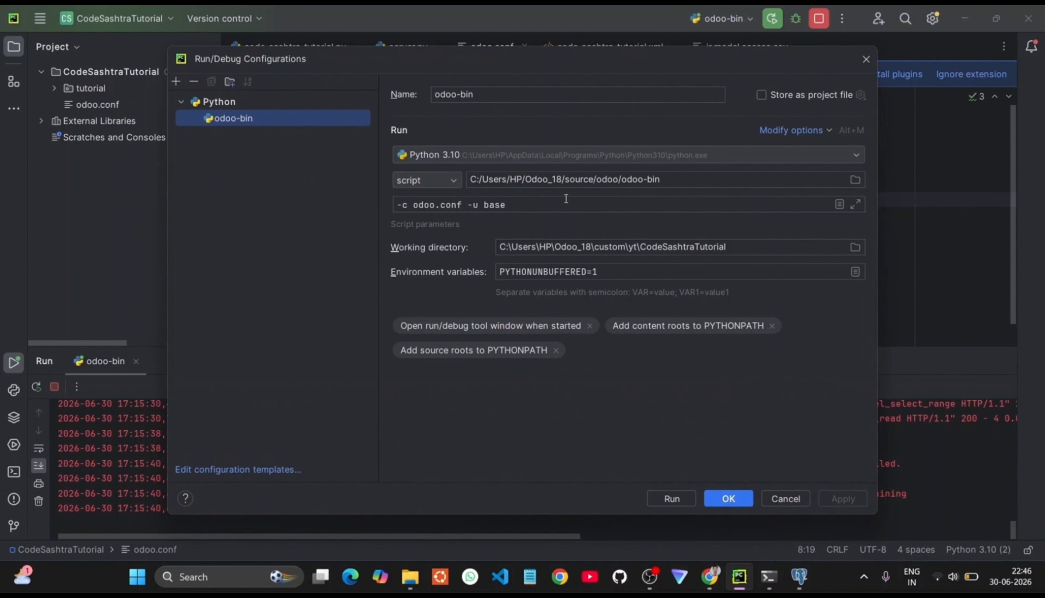
click(865, 60)
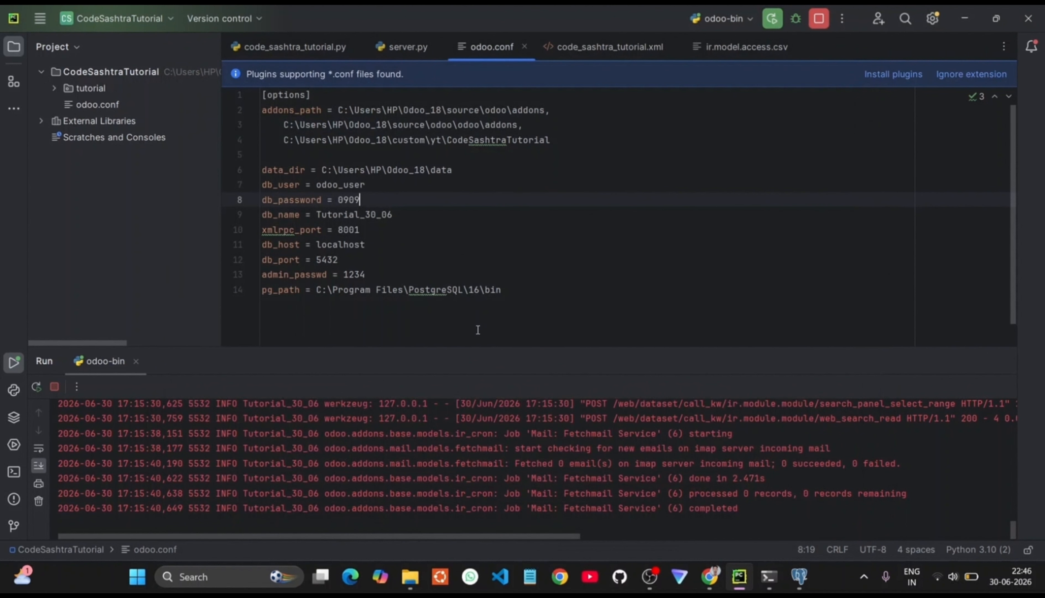
Step: Browse through Odoo_18 and data into filestore to see the Tutorial_30_06 folder
mouse_move(410, 584)
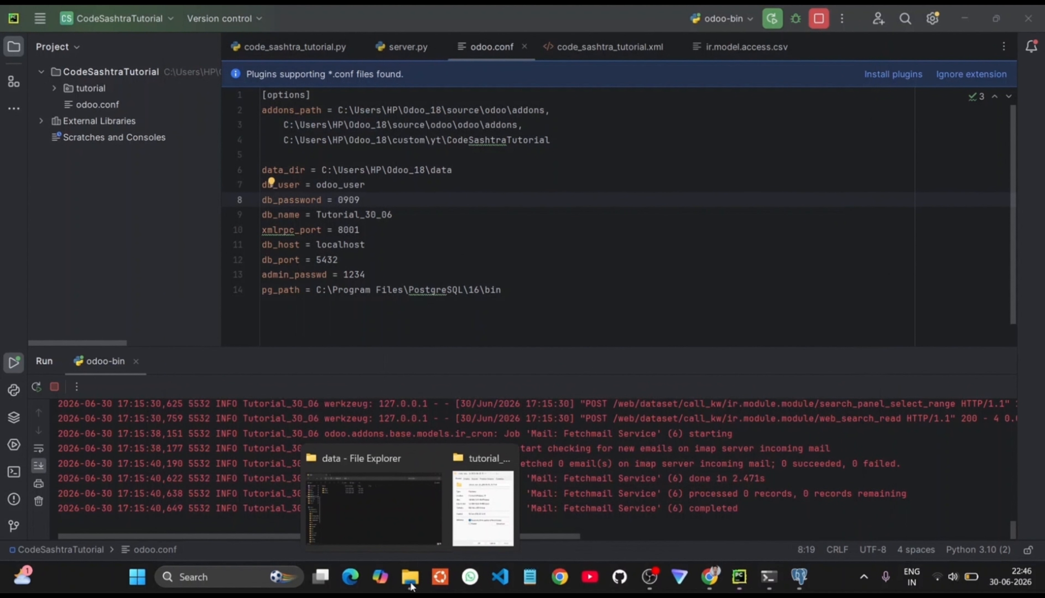
click(391, 502)
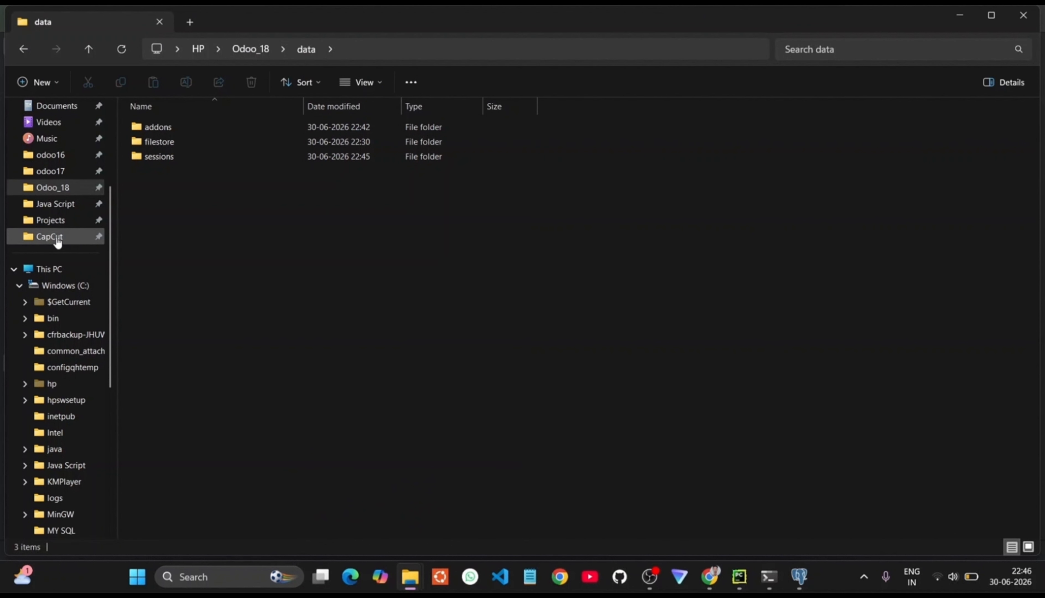
click(56, 187)
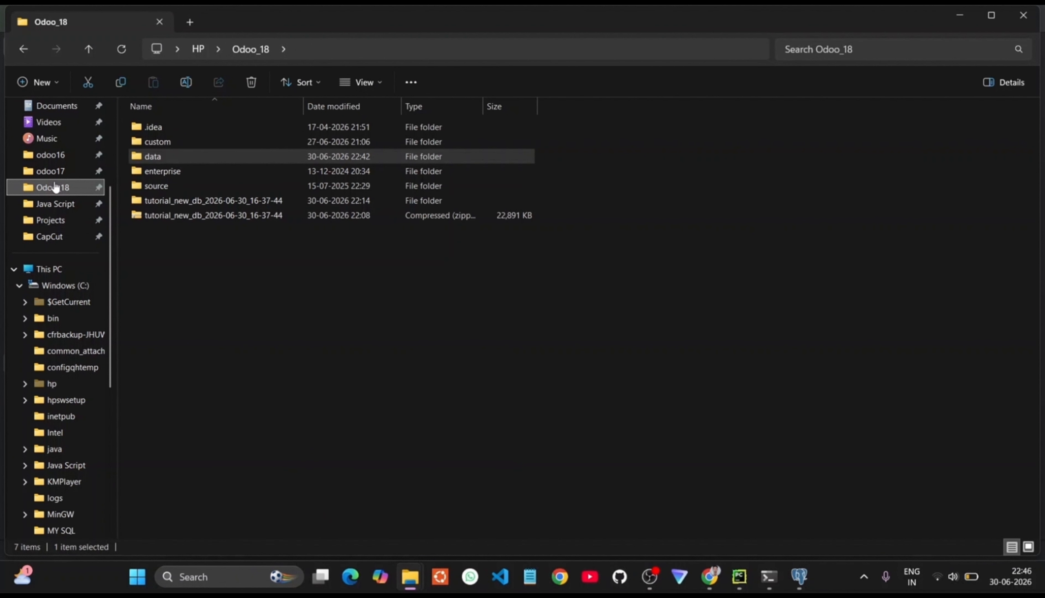
double_click(189, 156)
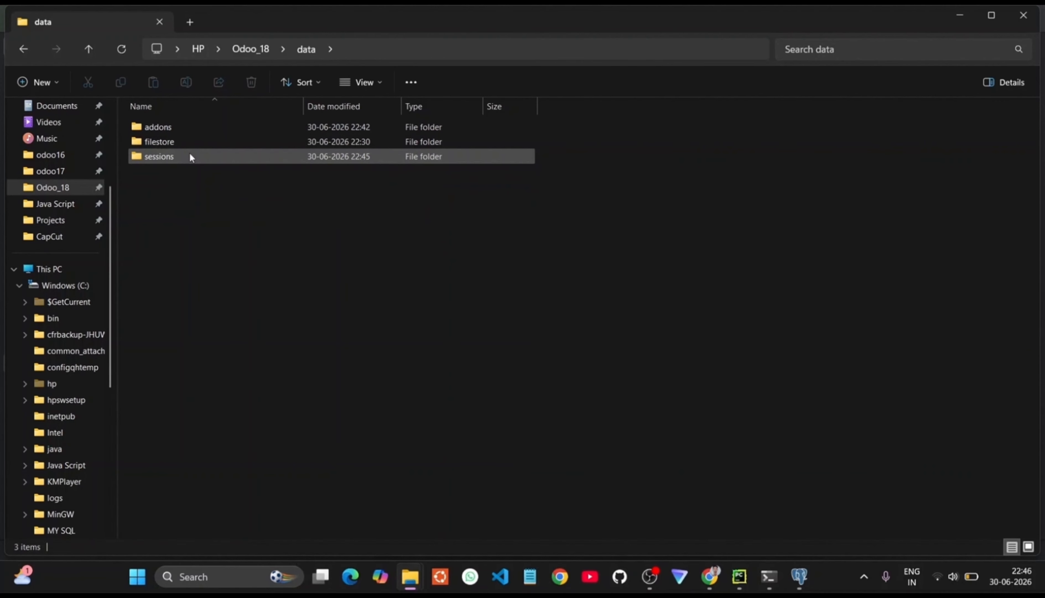
double_click(172, 143)
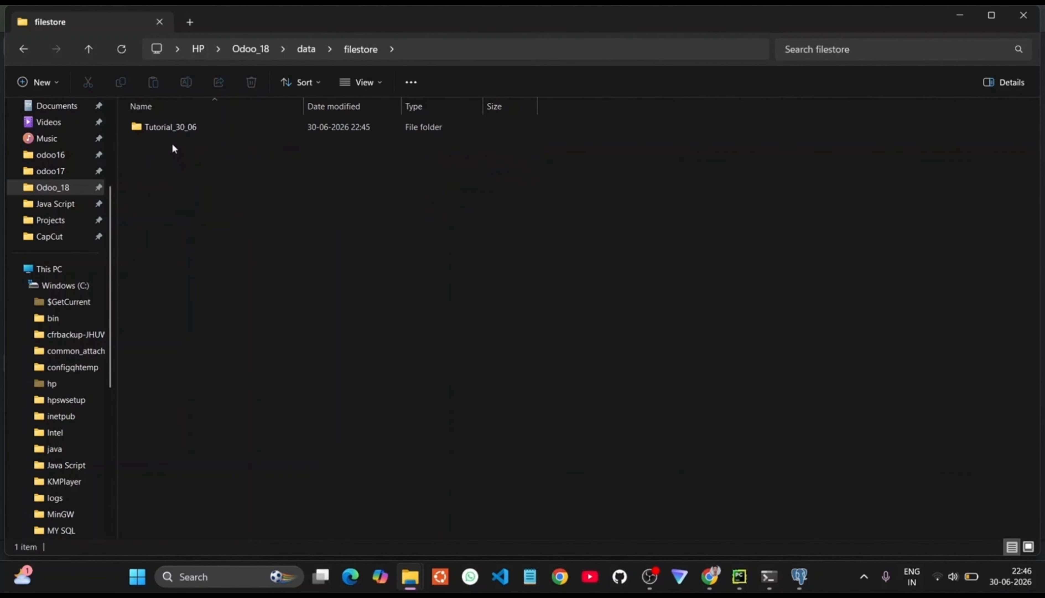
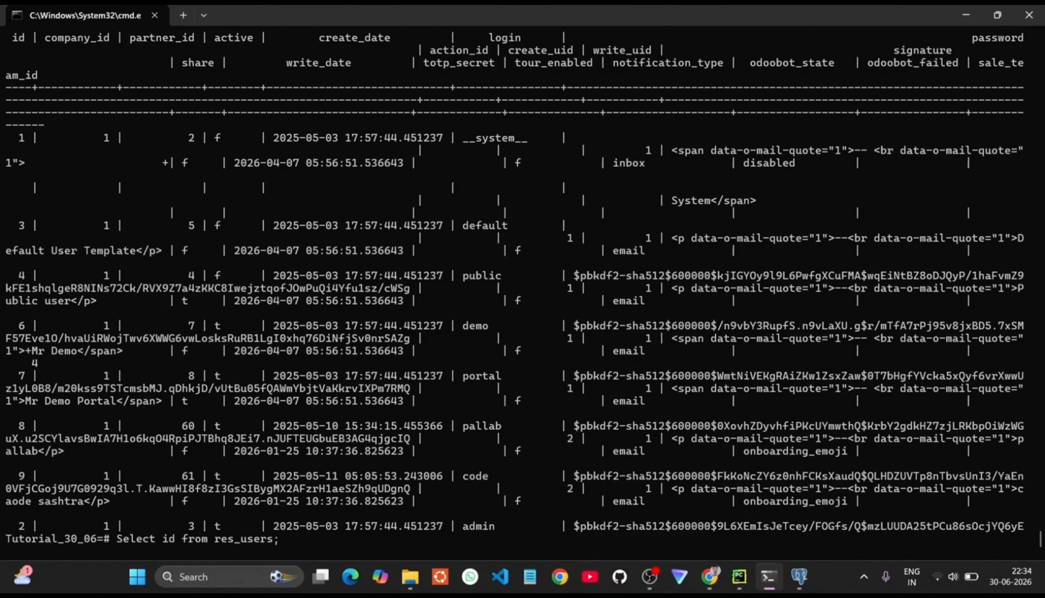
Step: Run 'Select id,login from res_users;' to show the 9 users' ids and logins, then highlight the query
text(,)
text(logi)
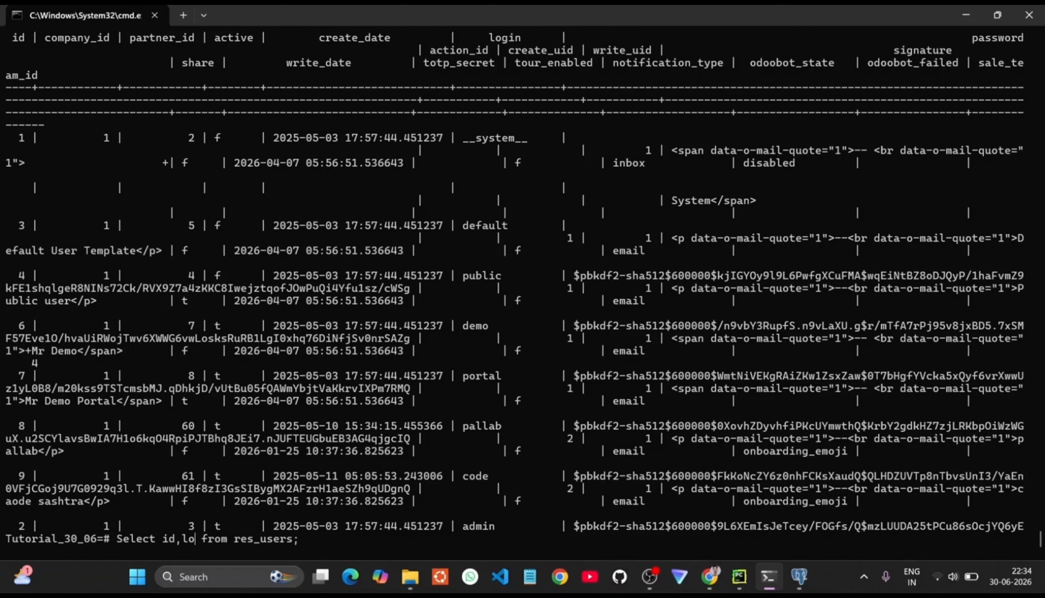
text(n)
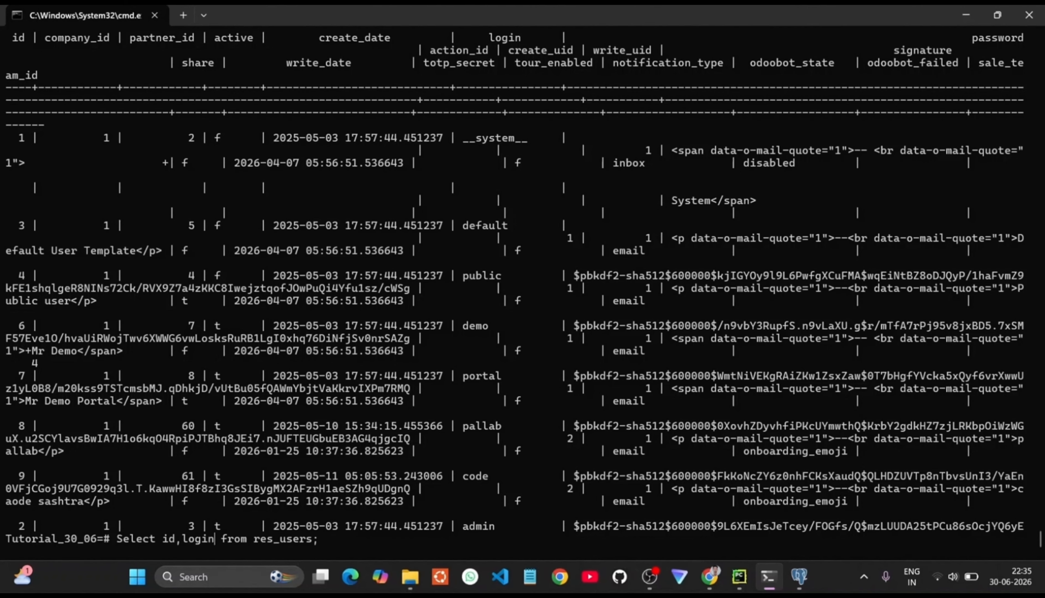
key(Return)
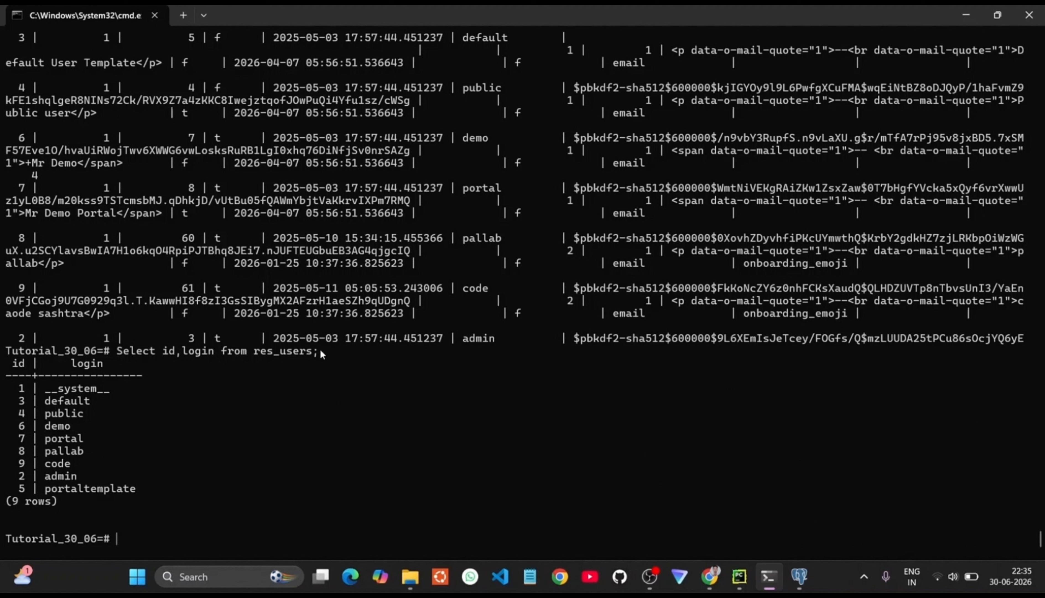
drag(320, 349, 116, 353)
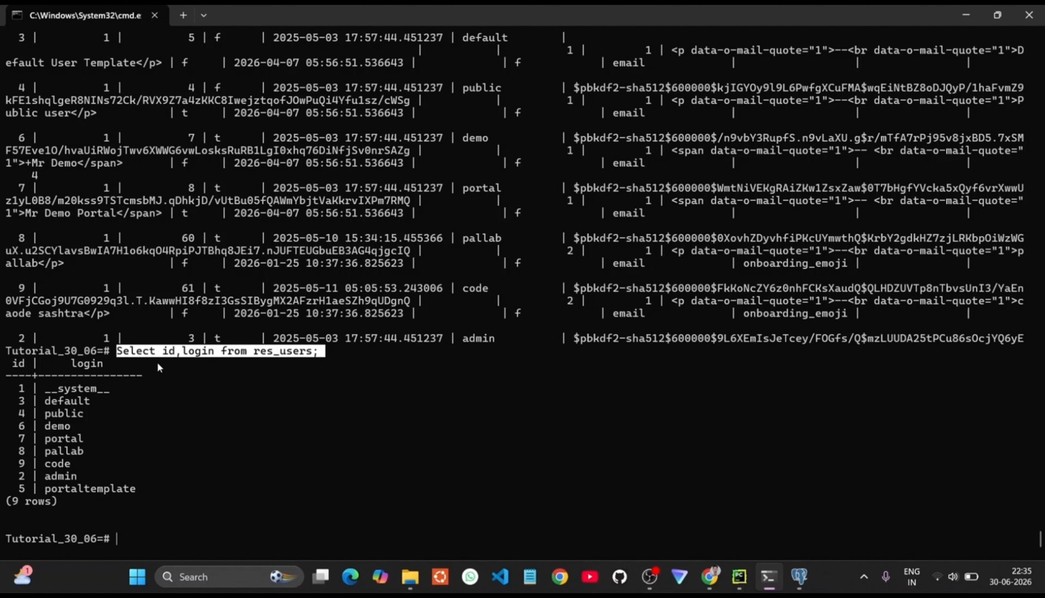
click(168, 363)
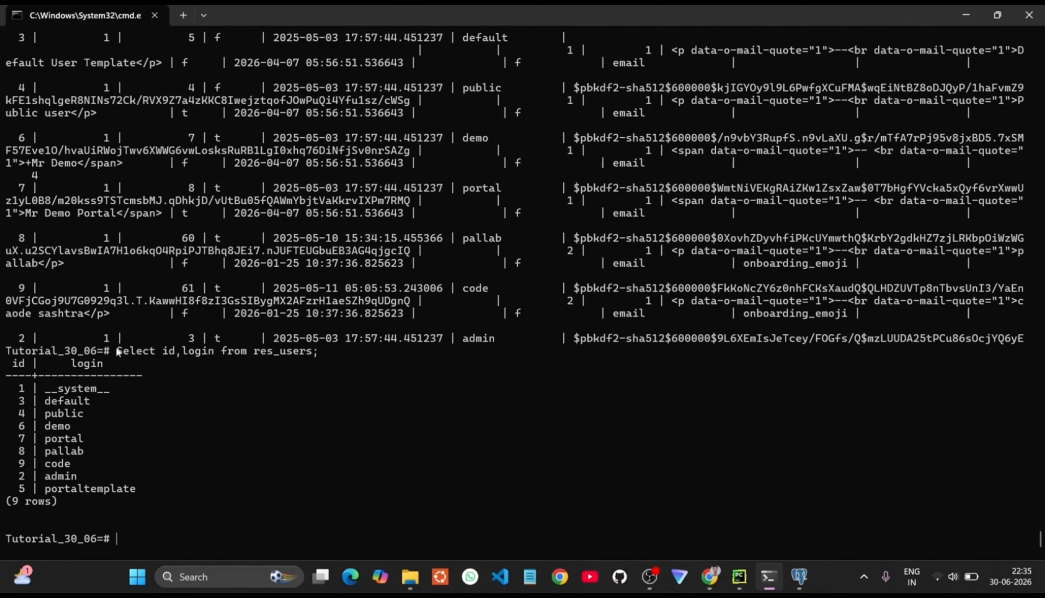
drag(76, 479, 17, 481)
click(85, 478)
key(Up)
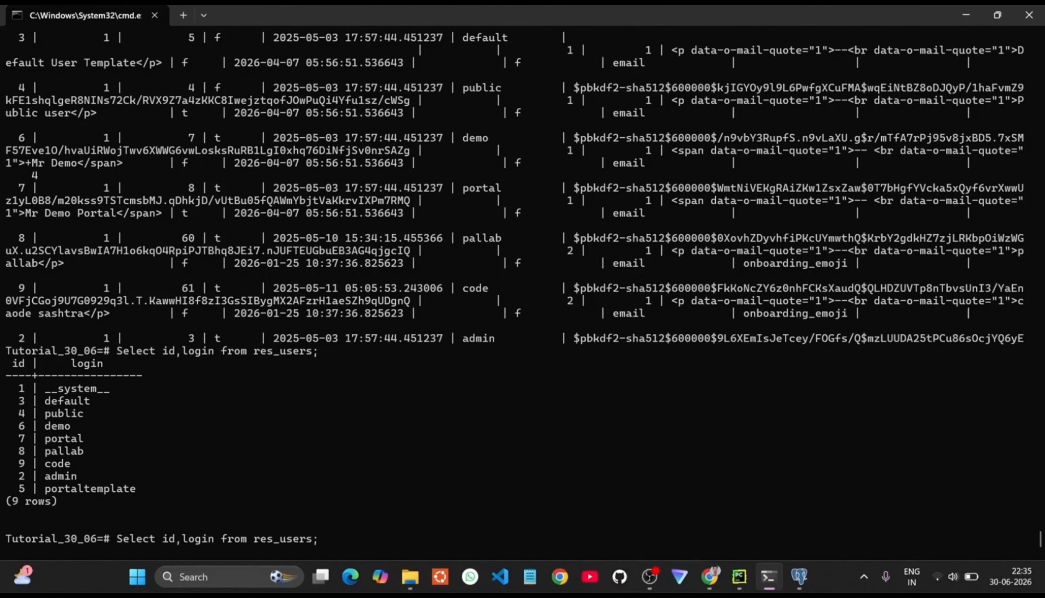
key(BackSpace)
key(BackSpace)
key(BackSpace)
key(BackSpace)
key(BackSpace)
key(BackSpace)
key(BackSpace)
key(BackSpace)
key(BackSpace)
key(BackSpace)
key(BackSpace)
key(BackSpace)
key(BackSpace)
key(BackSpace)
key(BackSpace)
key(BackSpace)
key(BackSpace)
key(BackSpace)
key(BackSpace)
key(BackSpace)
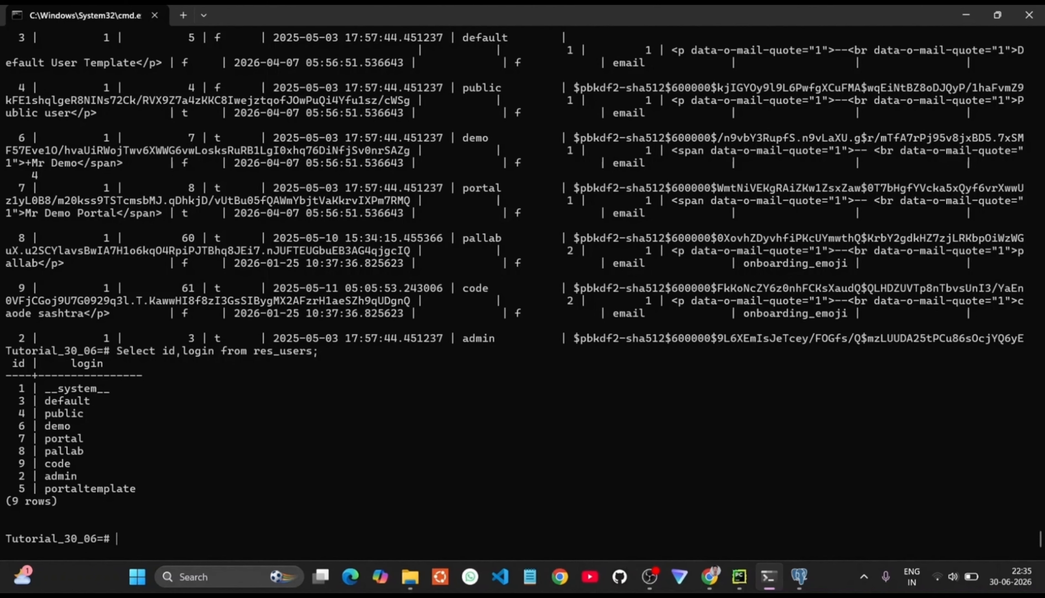
Step: Type 'UPDATE res_users SET password=' followed by a new numeric password, without running it yet
text(Upda)
key(BackSpace)
key(BackSpace)
key(BackSpace)
text(PDATE res_users)
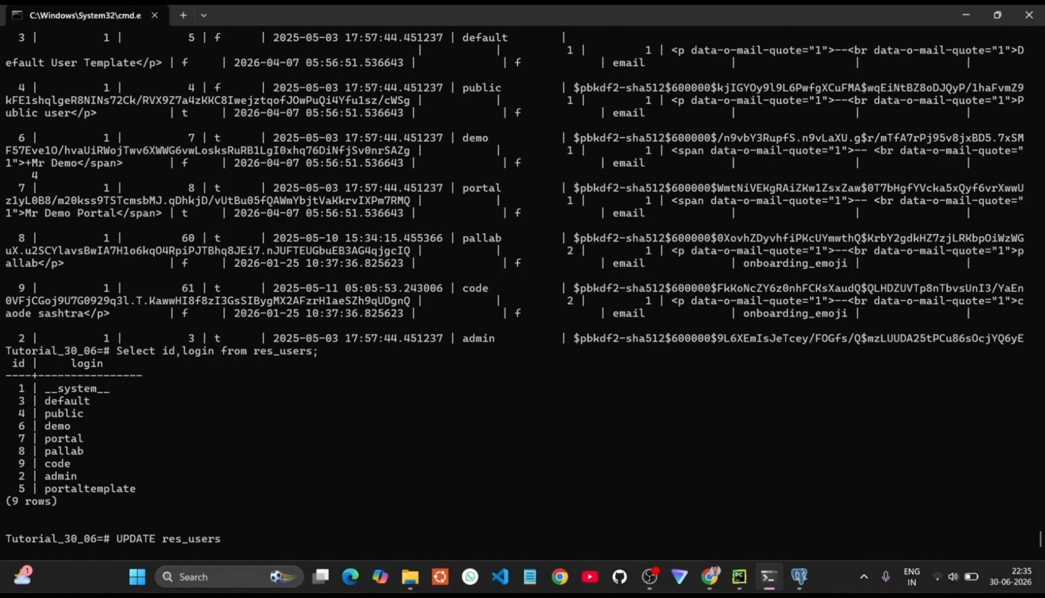
text( SET password =)
key(BackSpace)
key(BackSpace)
text(=)
text(1234' WHERE id=2;)
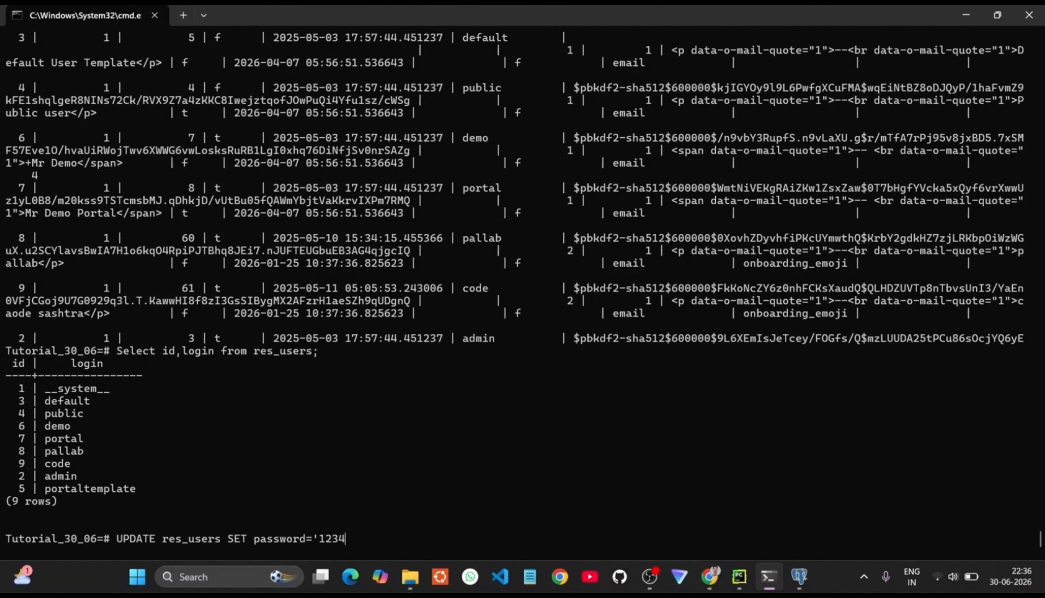
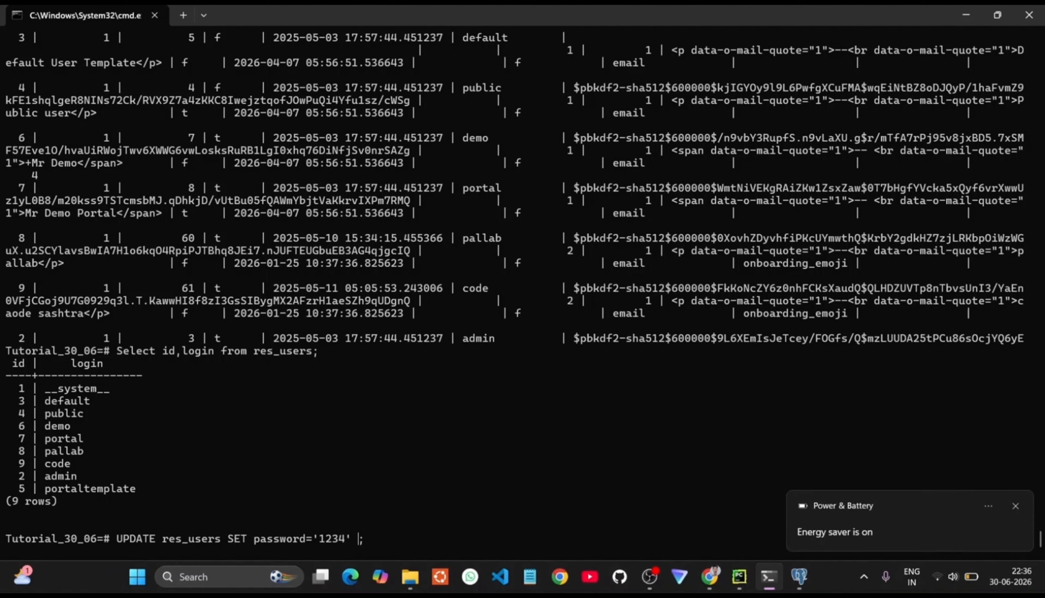
Step: Complete the statement with WHERE id=2 and run it, resetting the admin user's password (UPDATE 1)
text(WHERE id=2)
click(1016, 506)
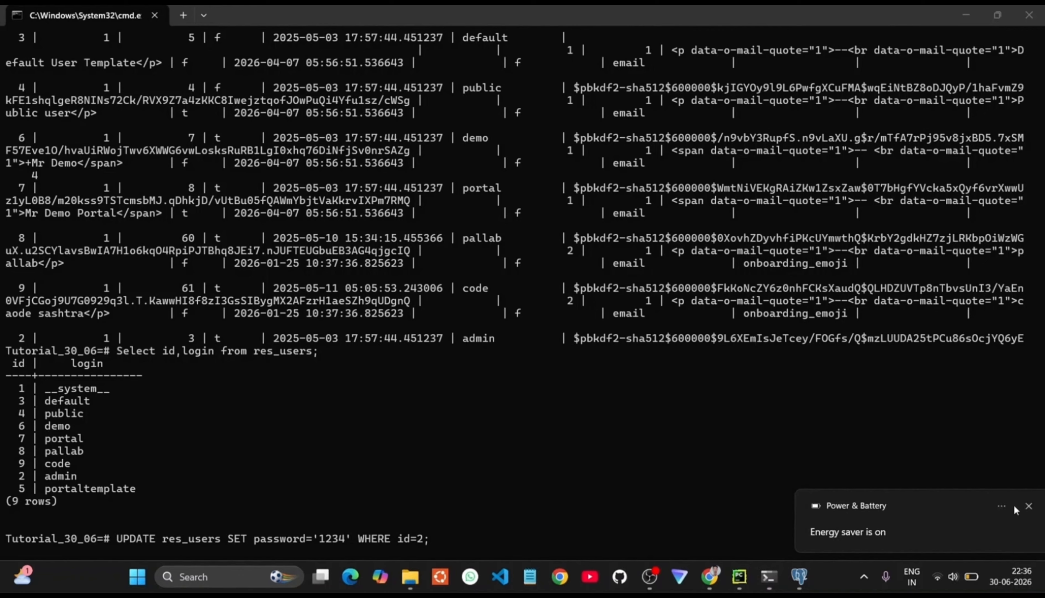
click(594, 467)
key(Return)
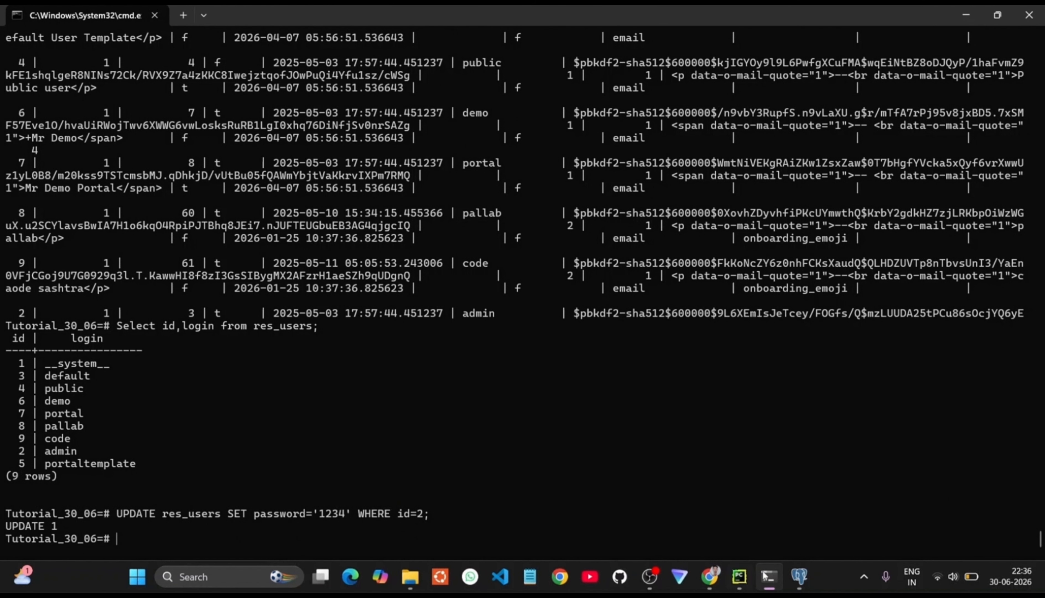
click(739, 576)
Step: Reload the Odoo contacts page in the browser to reach the login screen
mouse_move(709, 576)
click(645, 504)
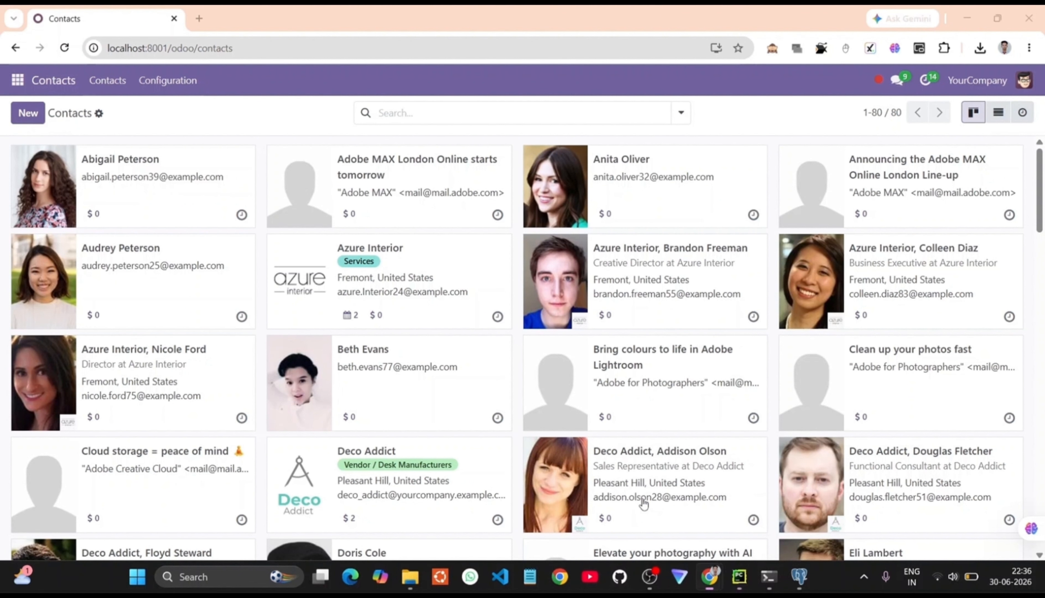
click(65, 46)
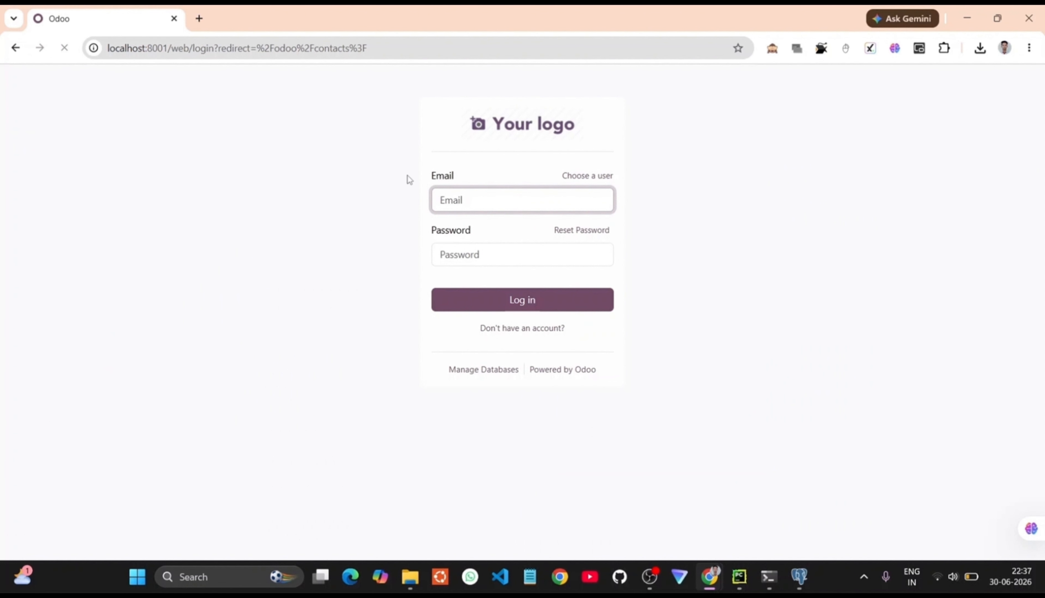
Step: Sign in with login 'admin' and the new password, retyping the password after the wrong-login error
click(451, 195)
text(admin)
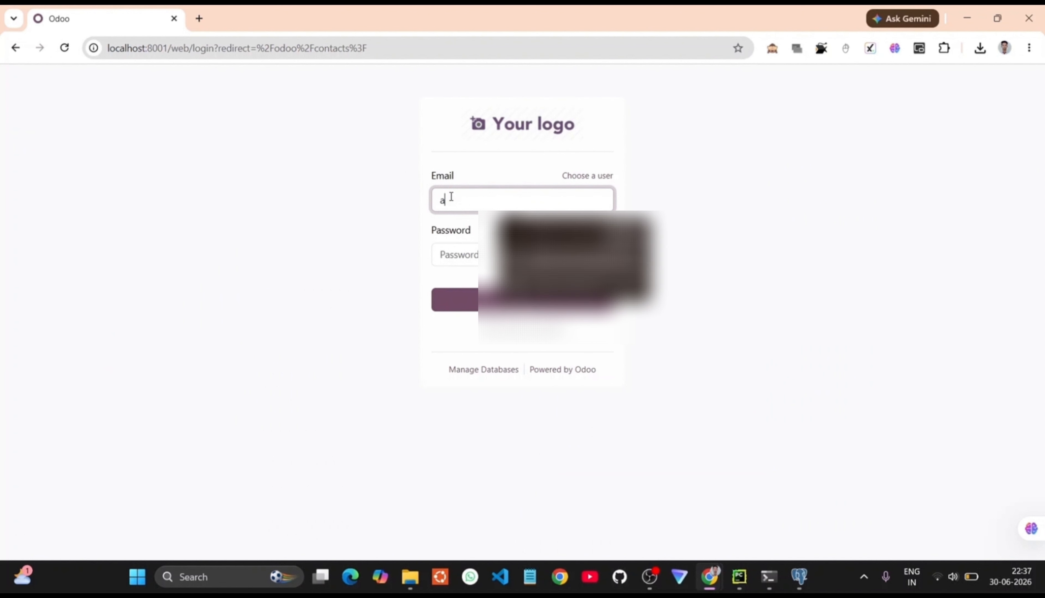
click(475, 254)
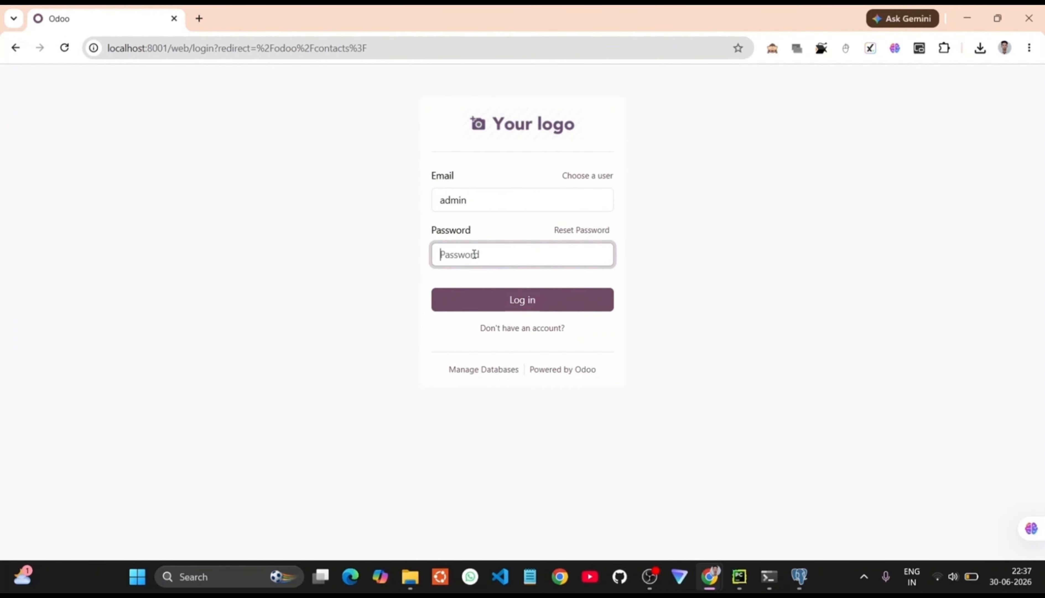
text(admin)
click(486, 300)
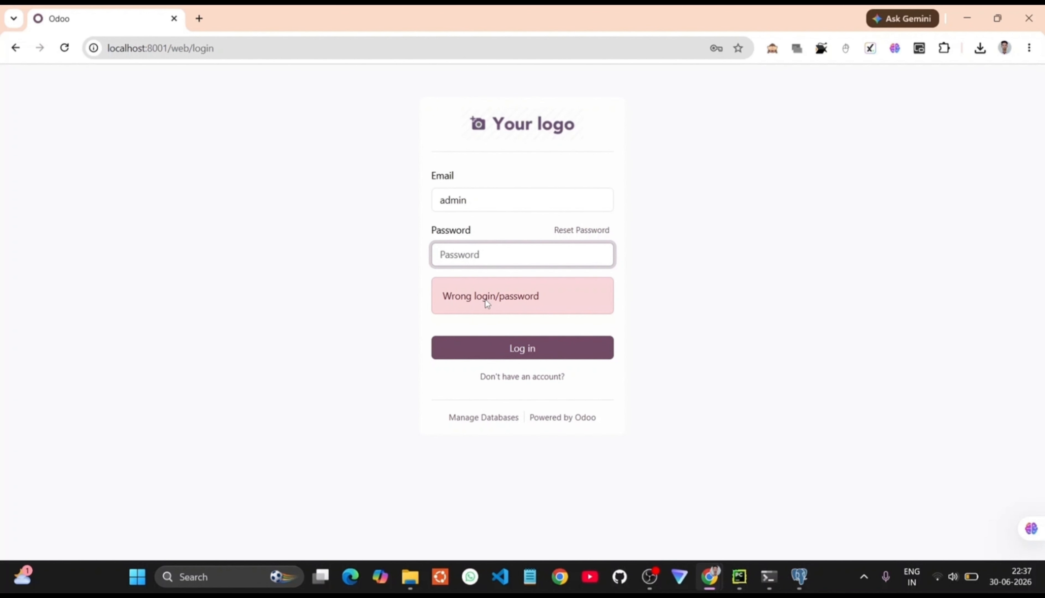
text(admi)
Step: Finish logging in as admin, dismiss Chrome's password breach warning, then bring PyCharm's odoo.conf forward
click(504, 344)
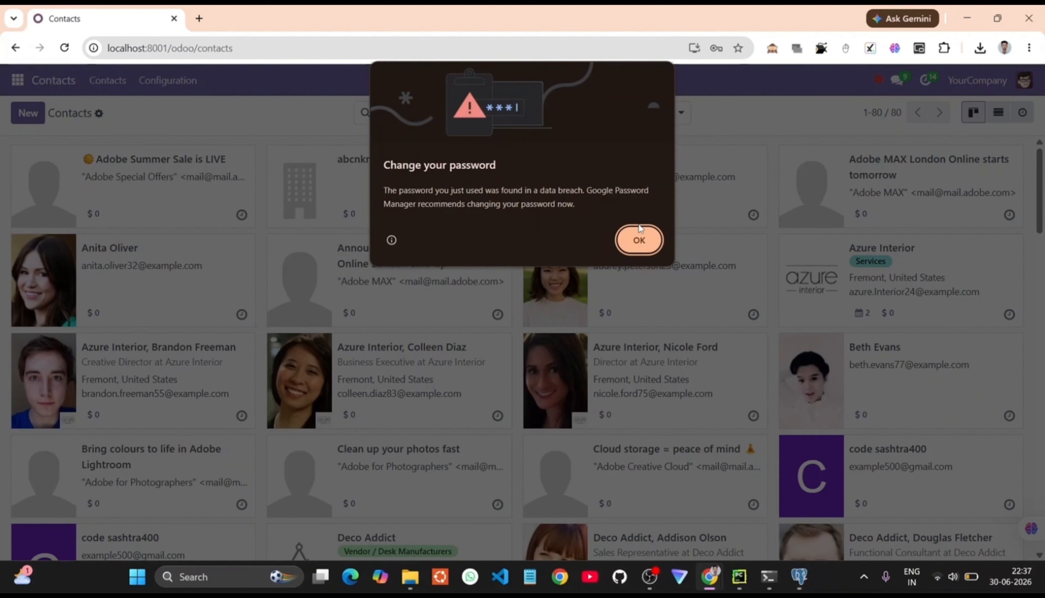
click(639, 241)
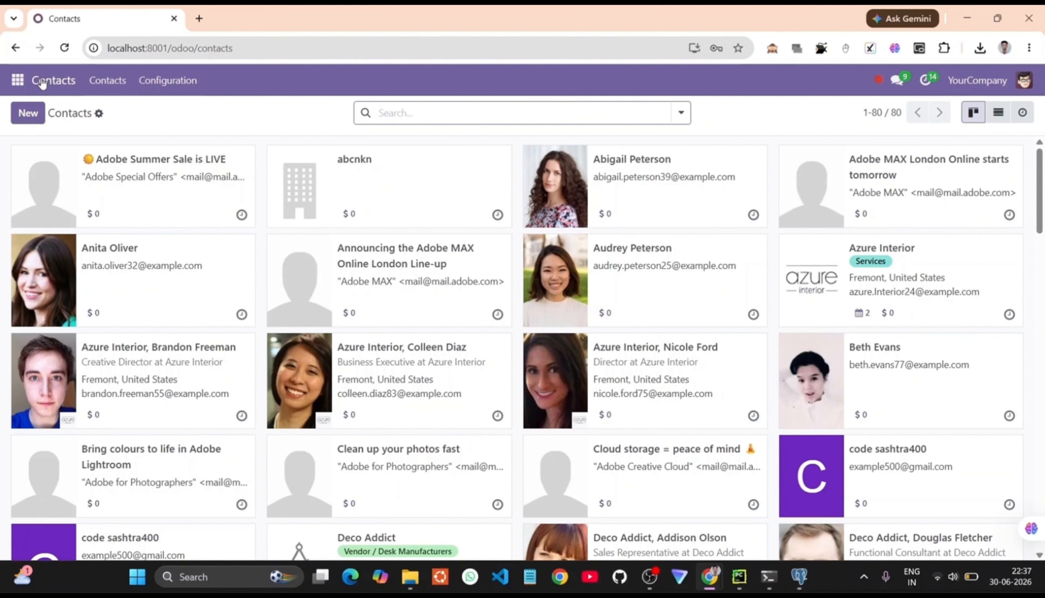
click(22, 81)
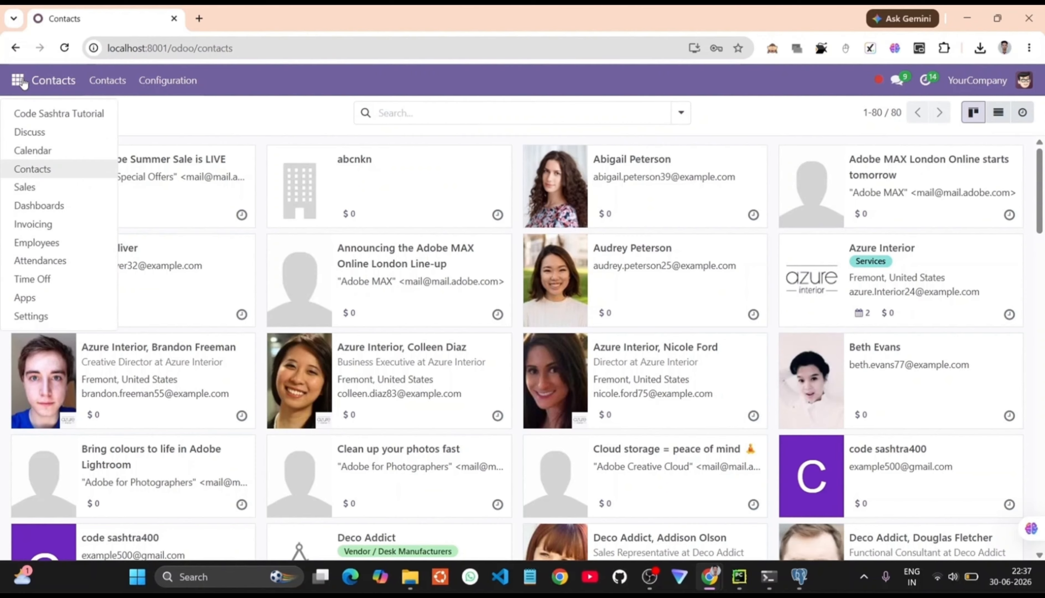
click(262, 137)
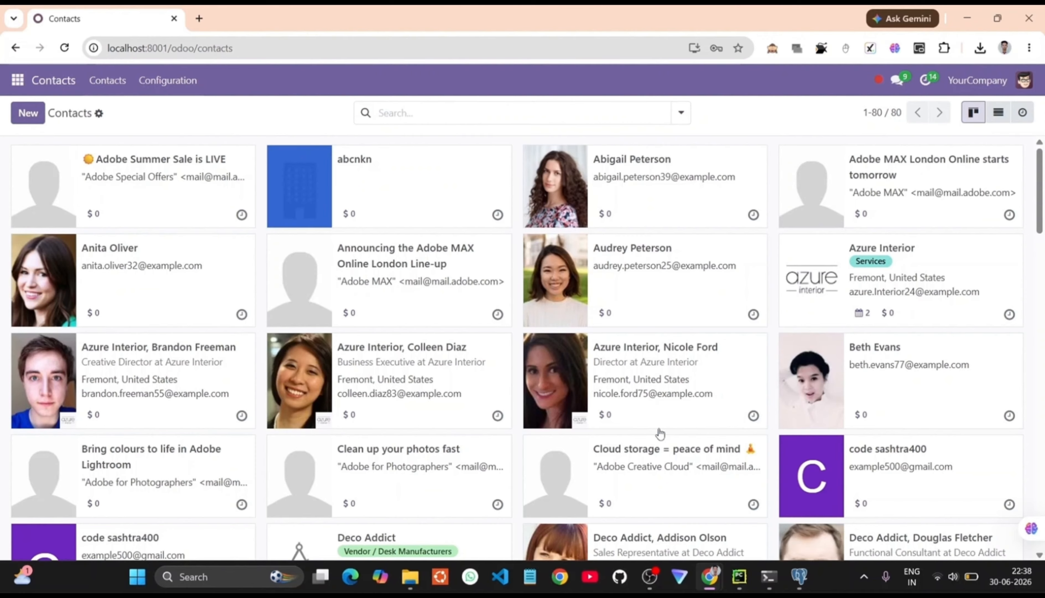
click(740, 576)
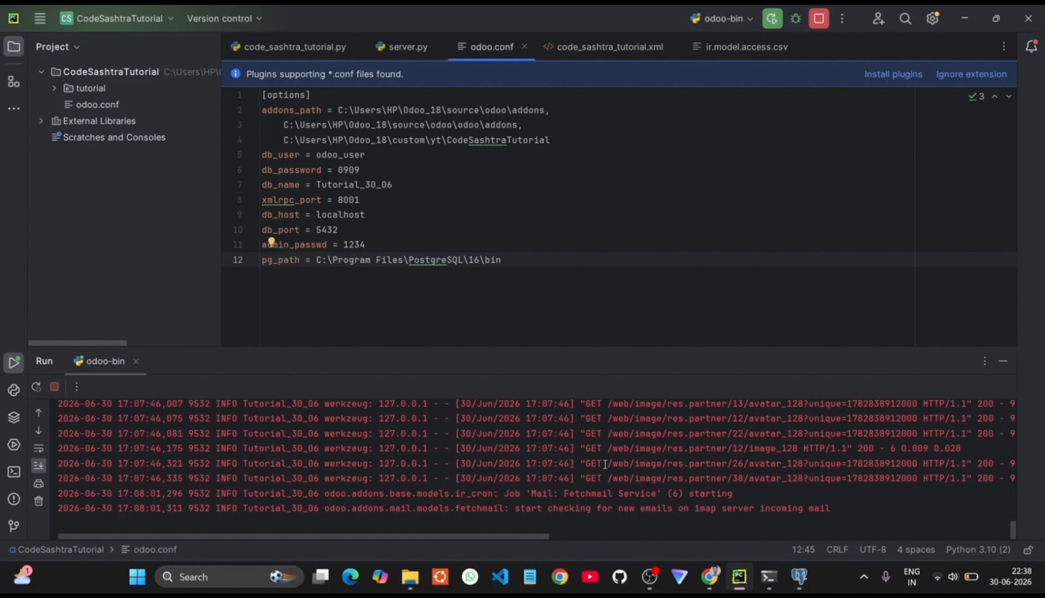
Step: Return to the psql terminal and recall the previous UPDATE res_users statement for id 2
click(769, 576)
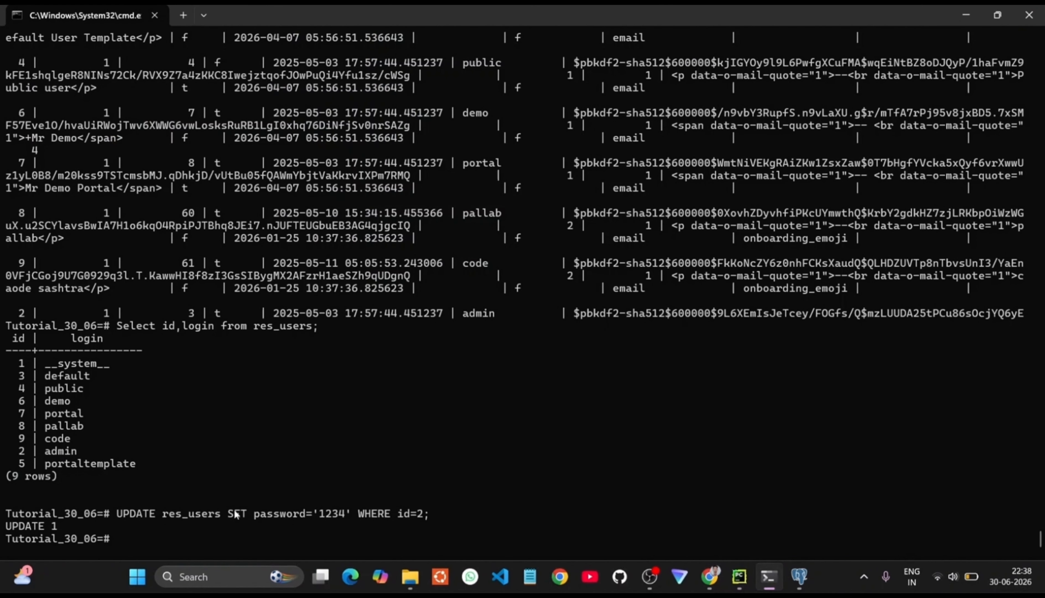
key(Up)
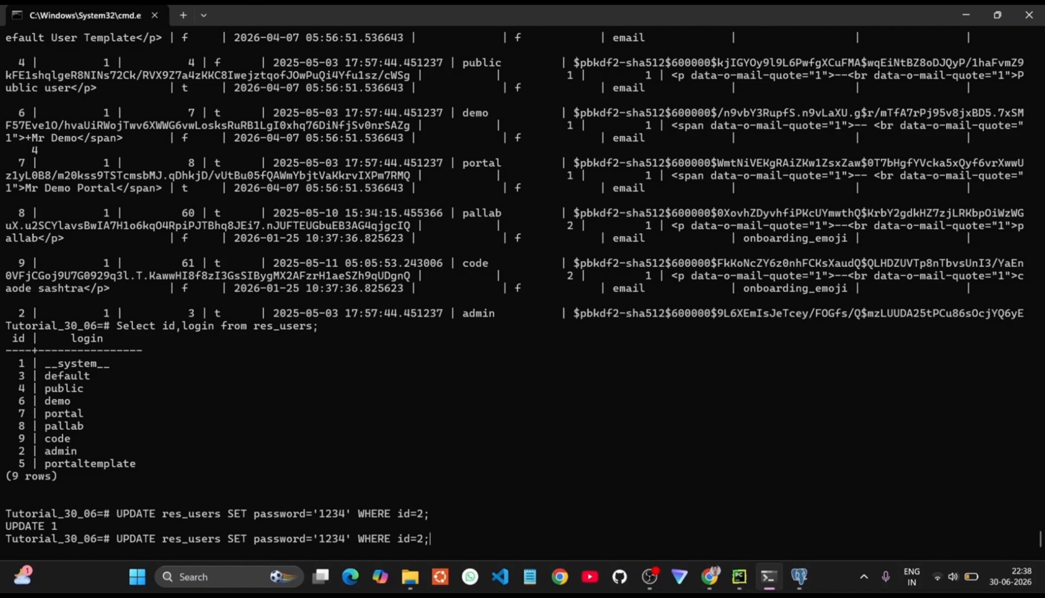
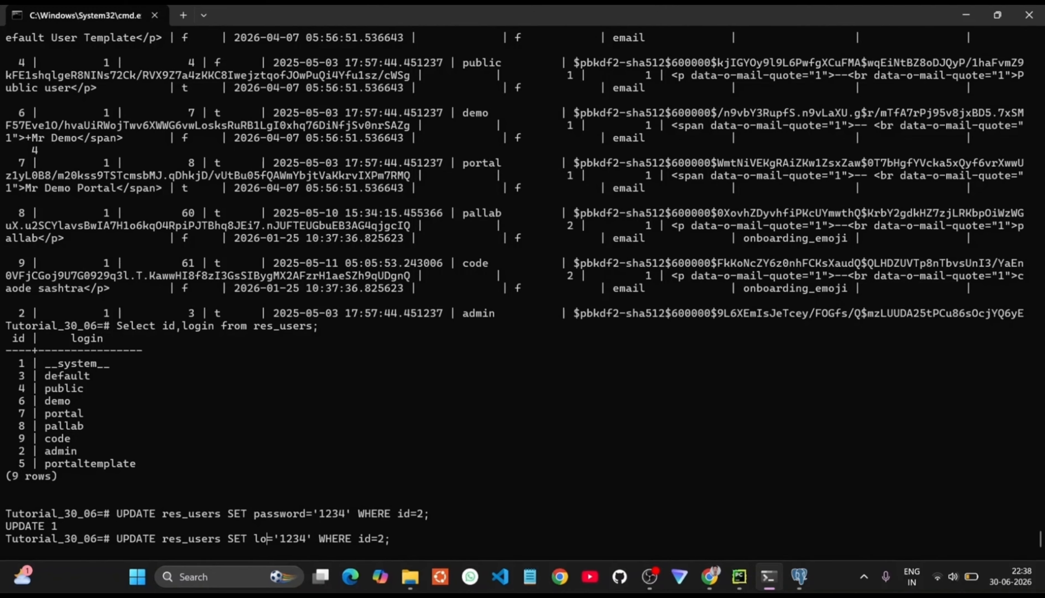
Step: Edit the recalled UPDATE to set login='admin2026' for res_users id 2, fixing the year, and run it
text(gin)
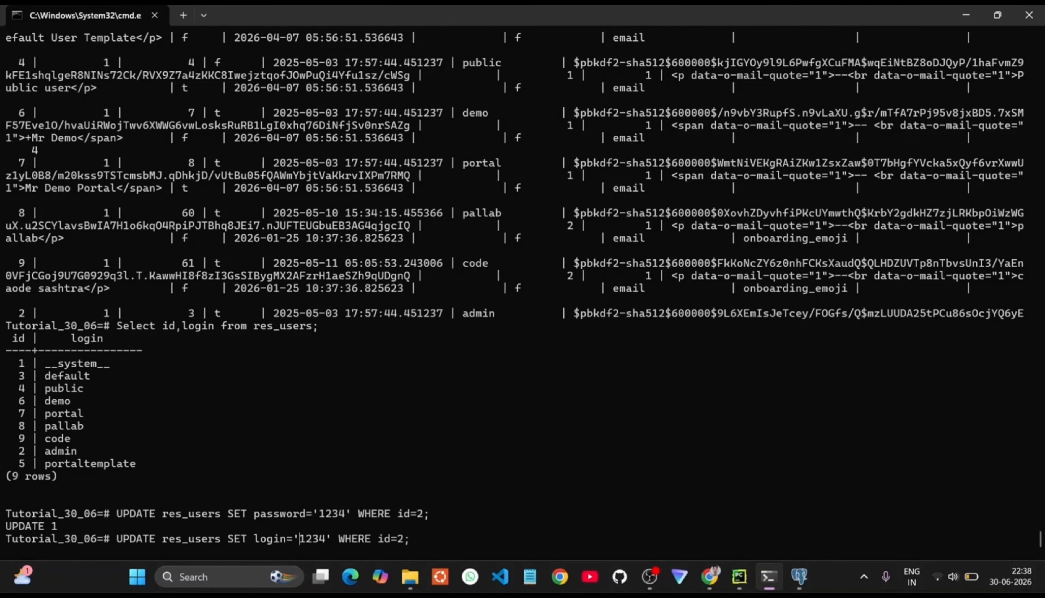
key(BackSpace)
key(BackSpace)
key(BackSpace)
key(BackSpace)
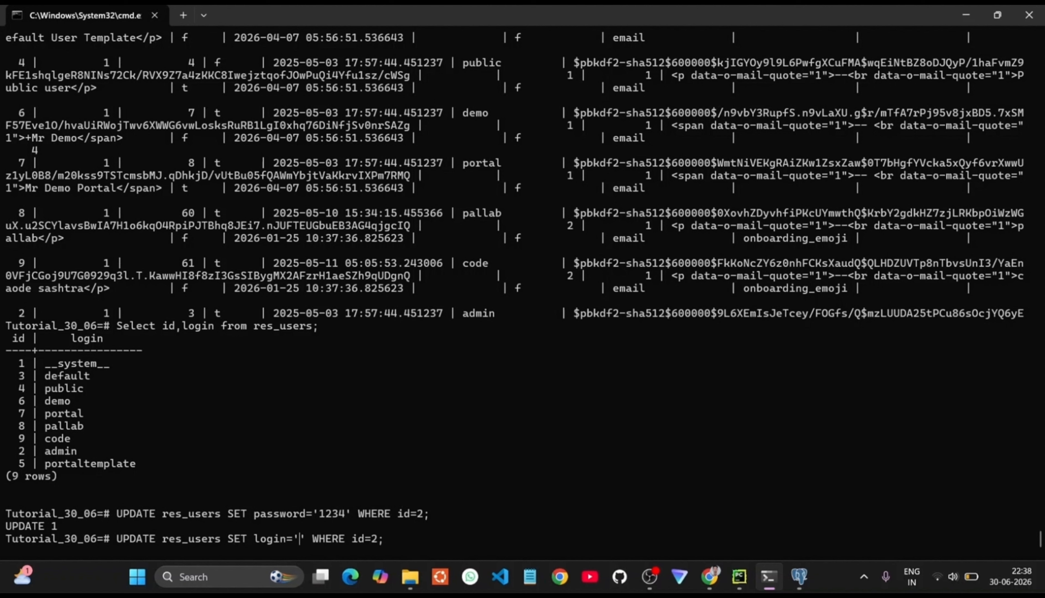
text(admin2)
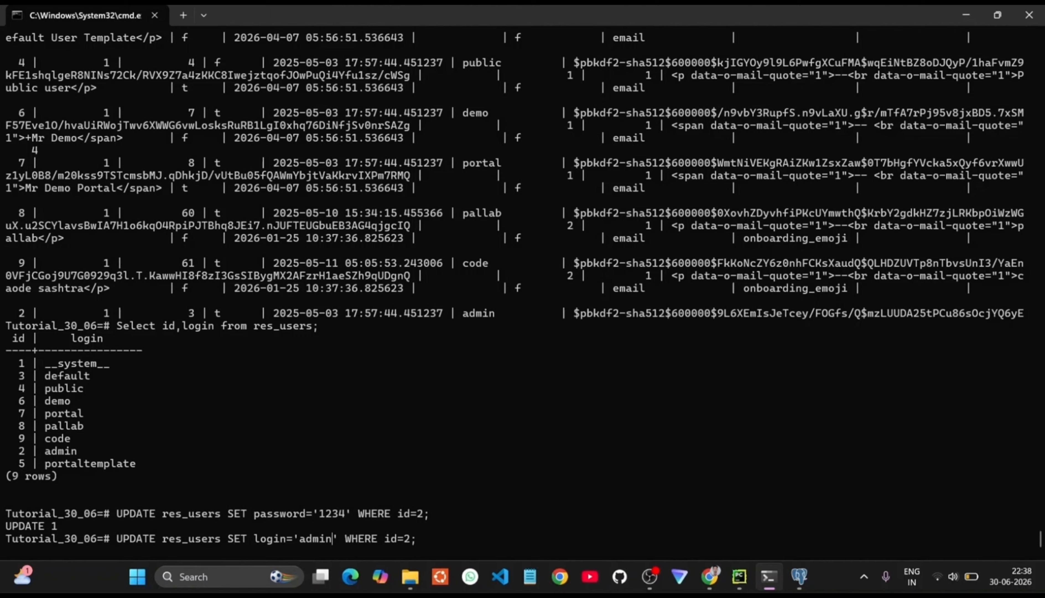
text(0)
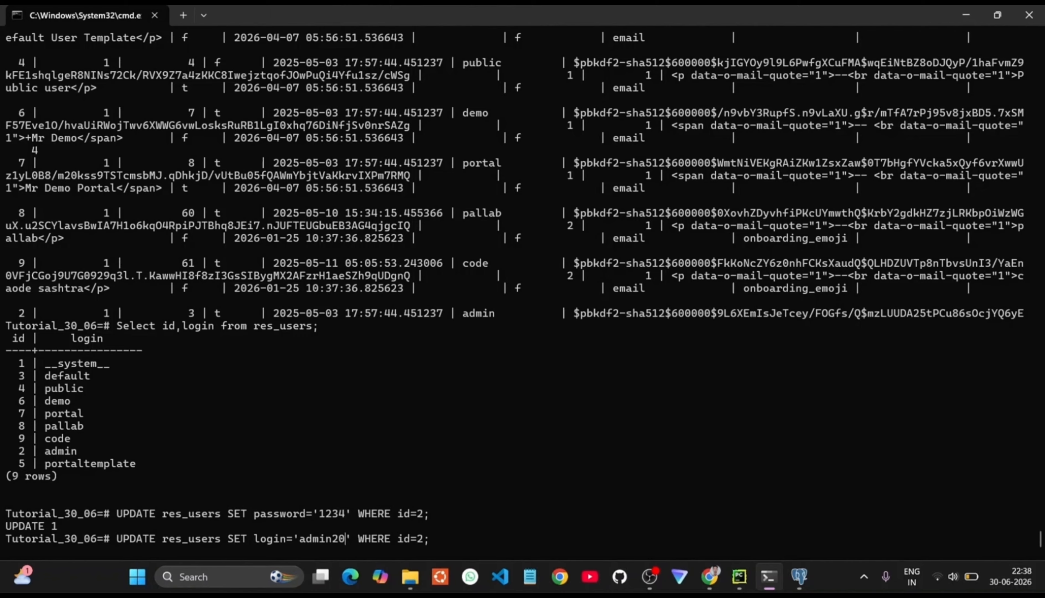
text(16)
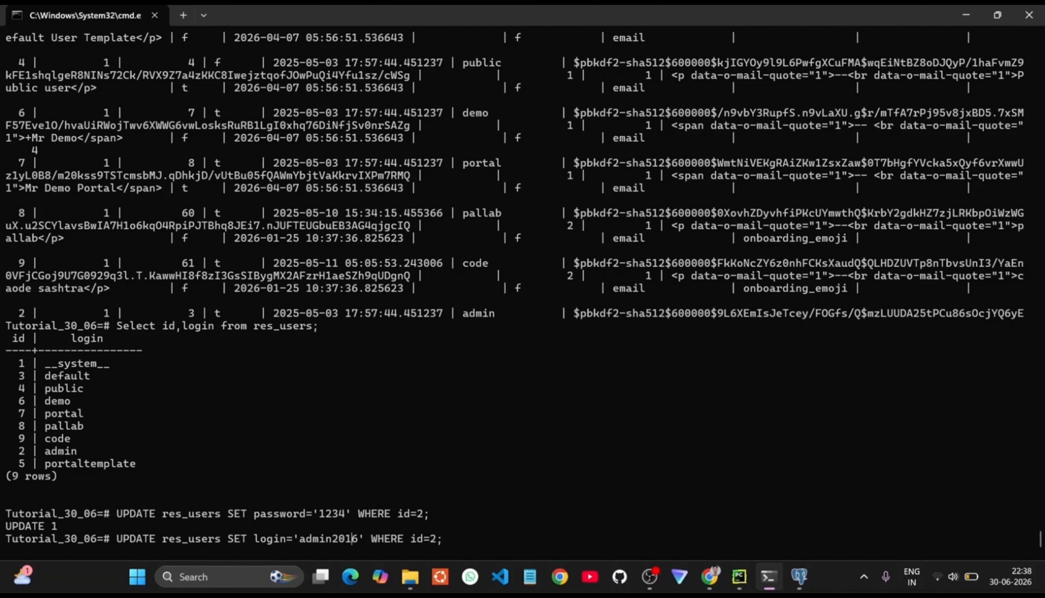
key(BackSpace)
text(2)
key(Return)
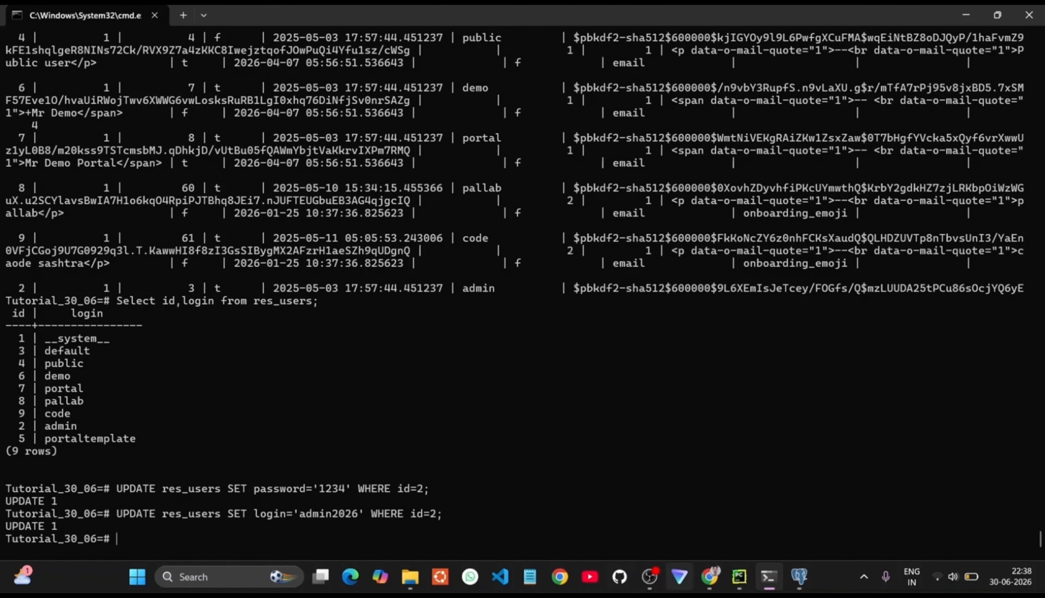
Step: Reload the Odoo contacts page in Chrome and log out of Odoo
mouse_move(709, 585)
click(673, 499)
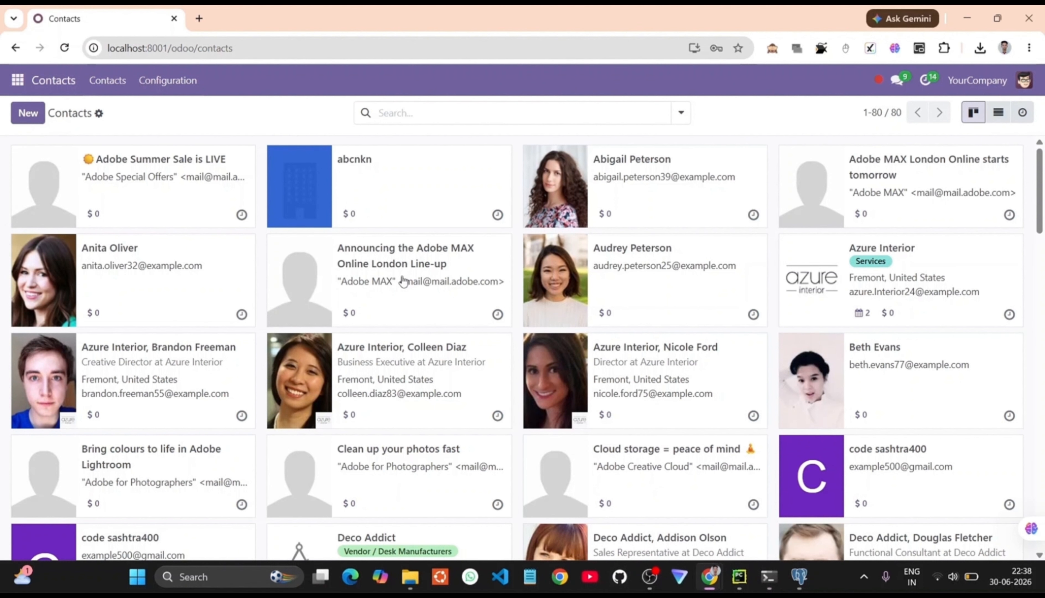
click(67, 50)
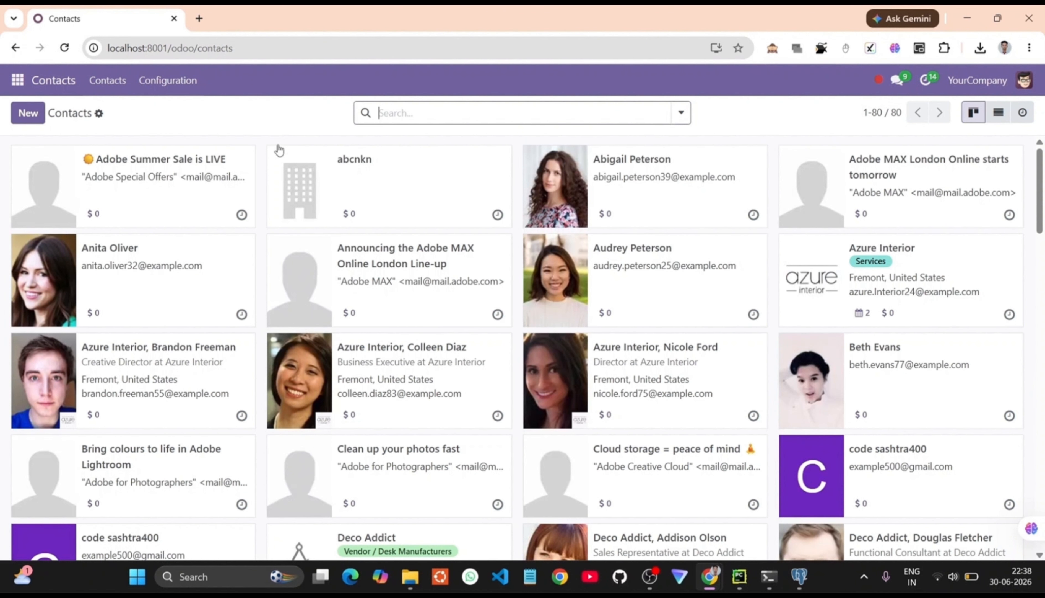
click(1022, 83)
click(967, 261)
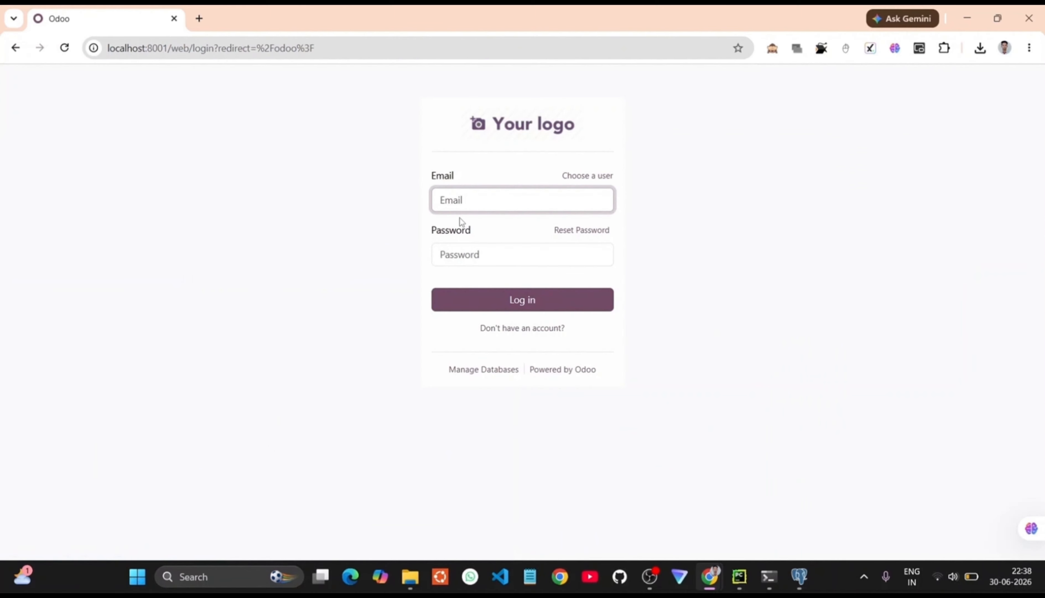
Step: Try signing in with the old login 'admin' and the password, getting a Wrong login/password error
click(460, 206)
text(a)
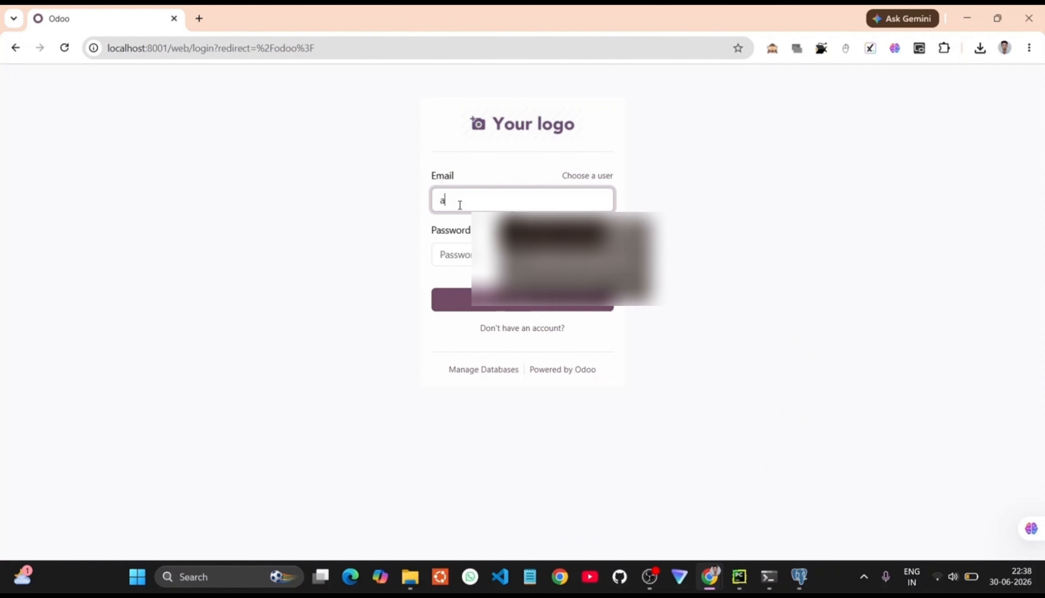
text(dmin)
click(462, 261)
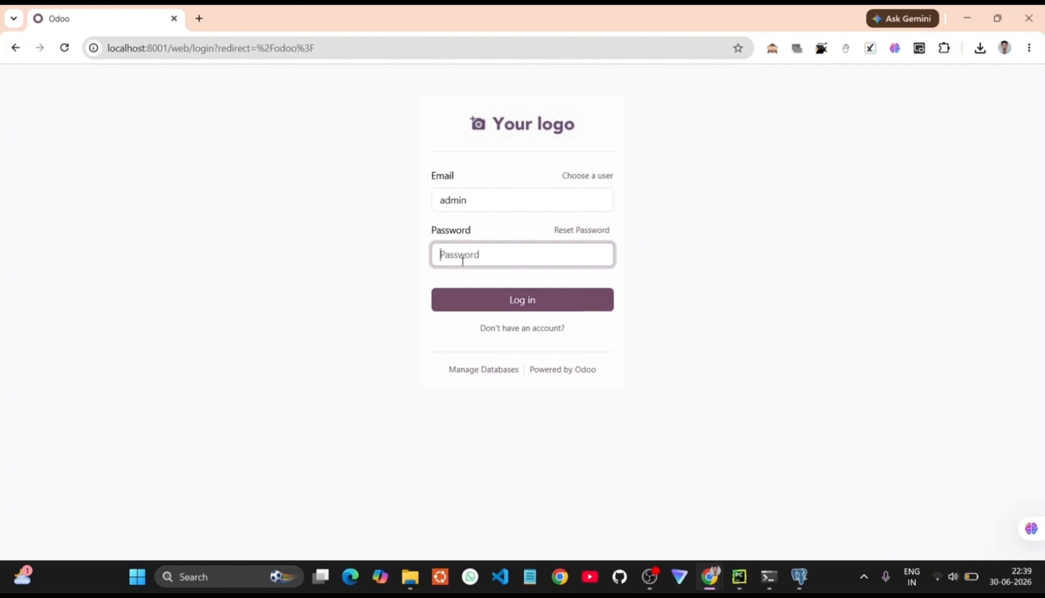
text(adm)
click(463, 309)
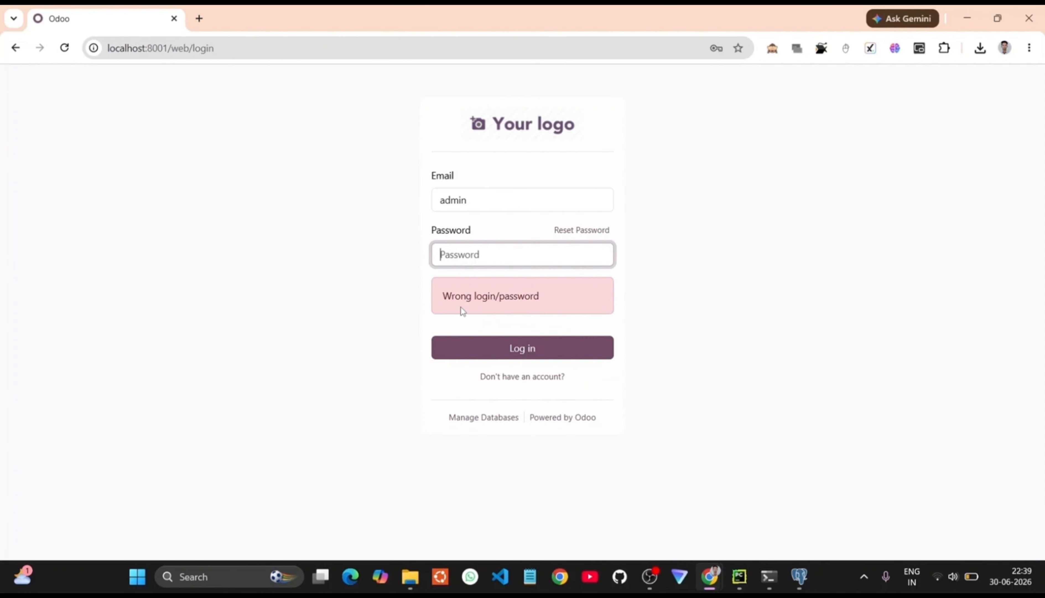
Step: Sign in with the new login admin2026 and the password, then reload with debug=assets
click(472, 199)
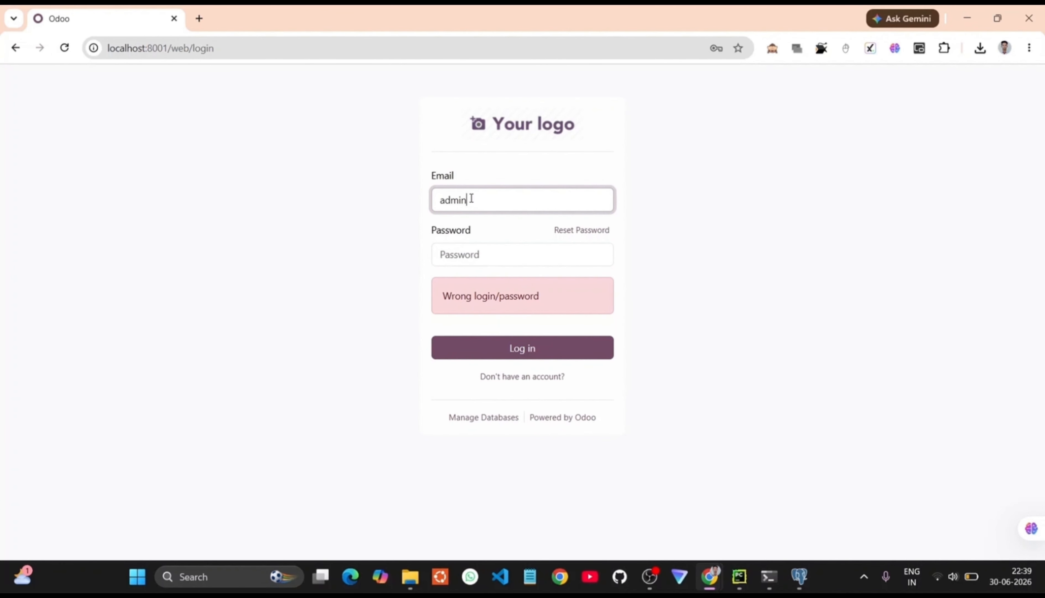
key(BackSpace)
key(BackSpace)
key(BackSpace)
key(BackSpace)
key(BackSpace)
text(admin)
click(471, 249)
text(adm)
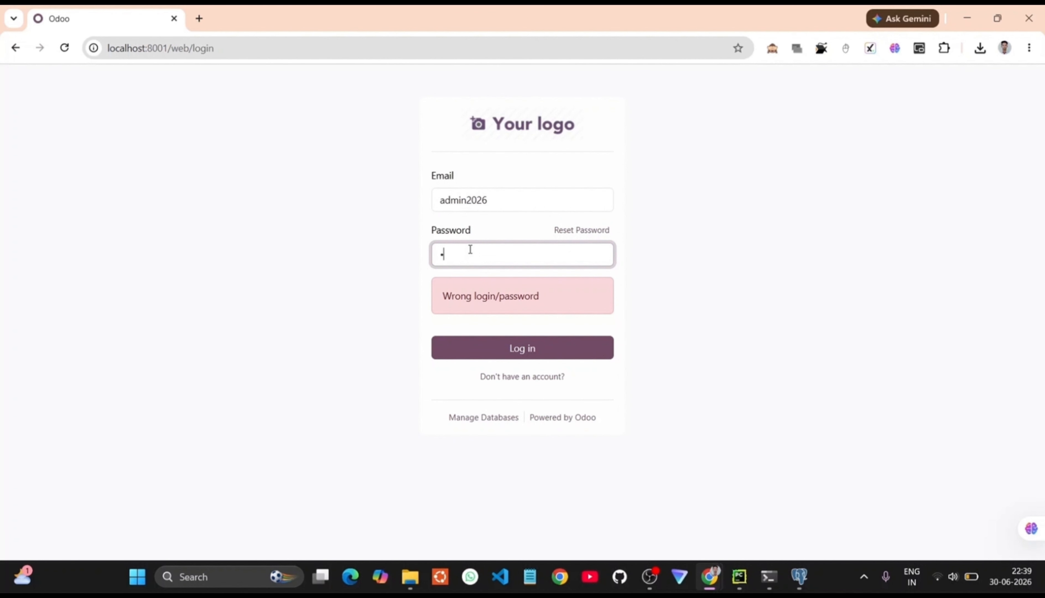
click(476, 347)
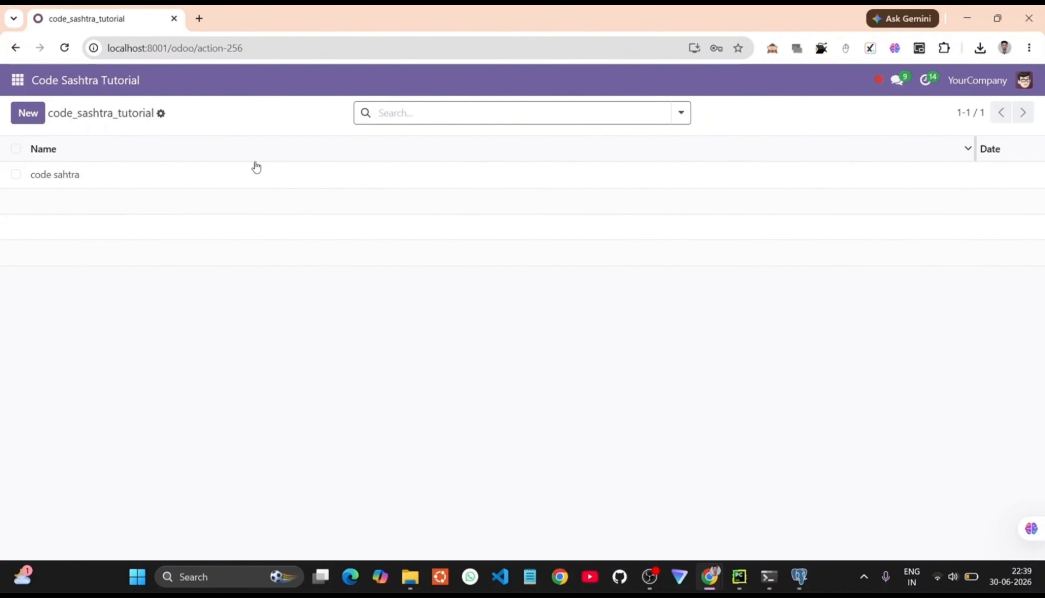
click(772, 49)
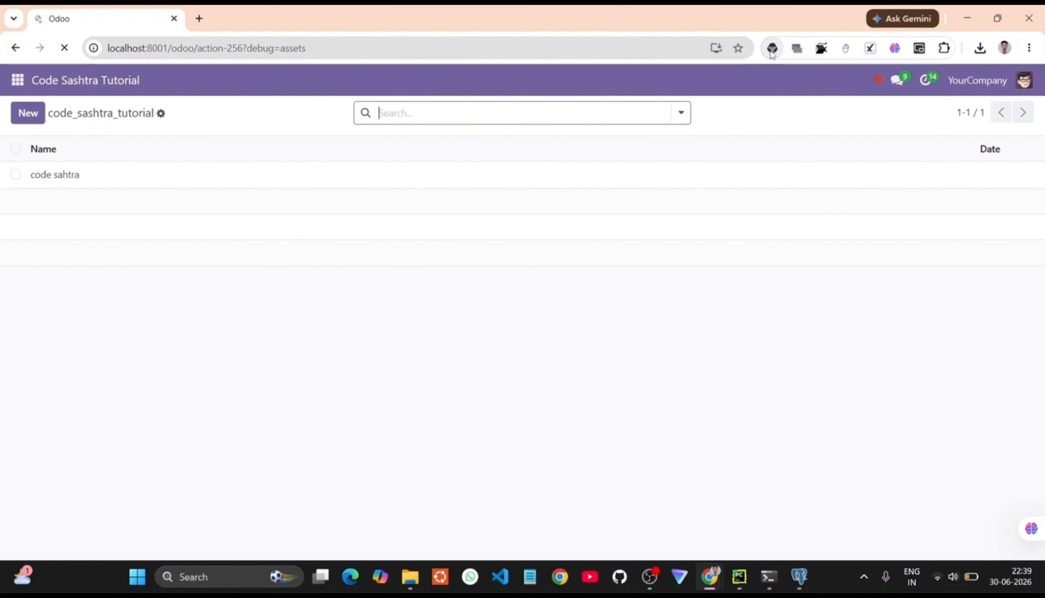